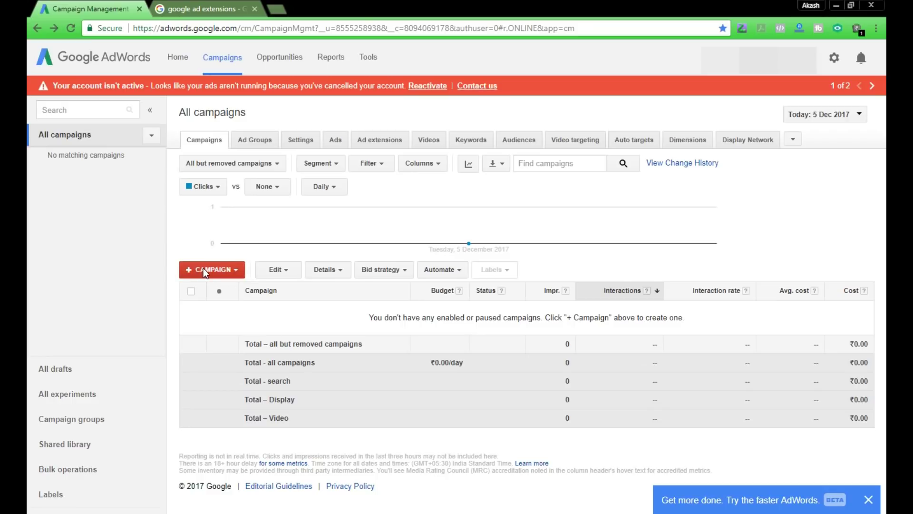
# Create a new Search Network only campaign and name it testing
pyautogui.click(205, 272)
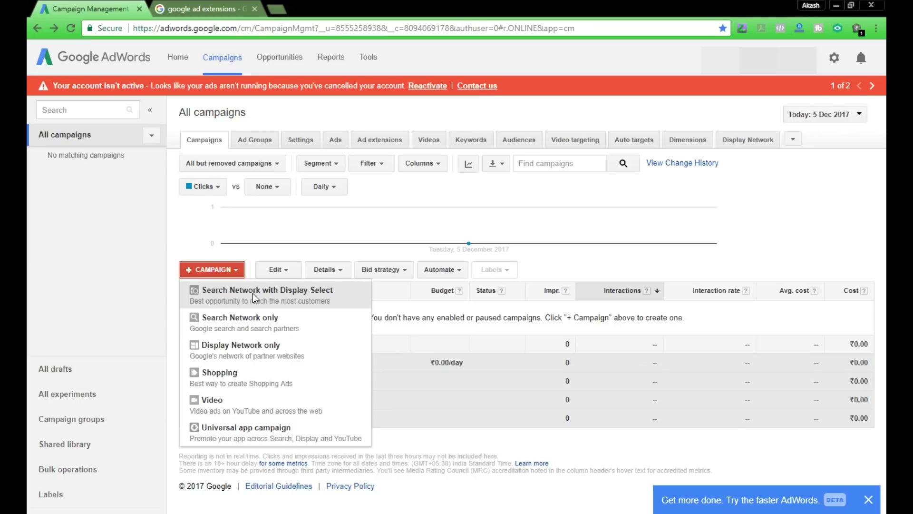
pyautogui.click(238, 322)
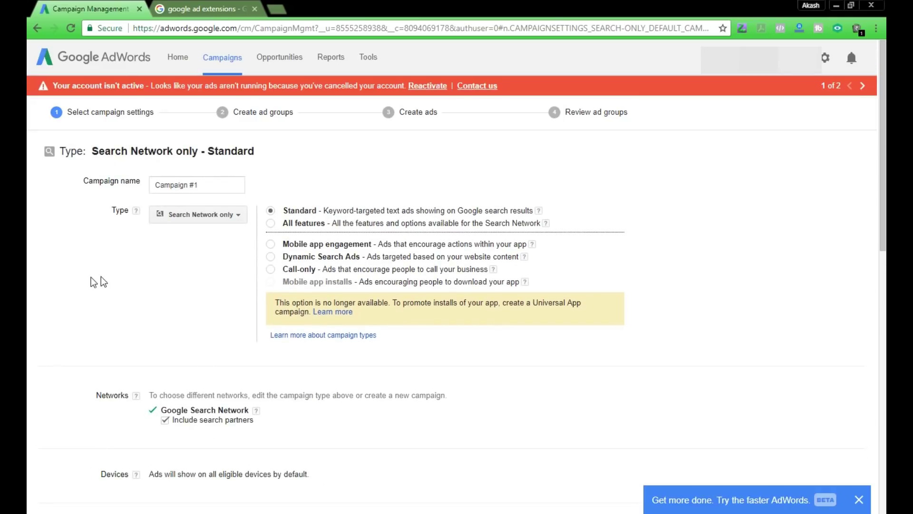
pyautogui.tripleClick(238, 182)
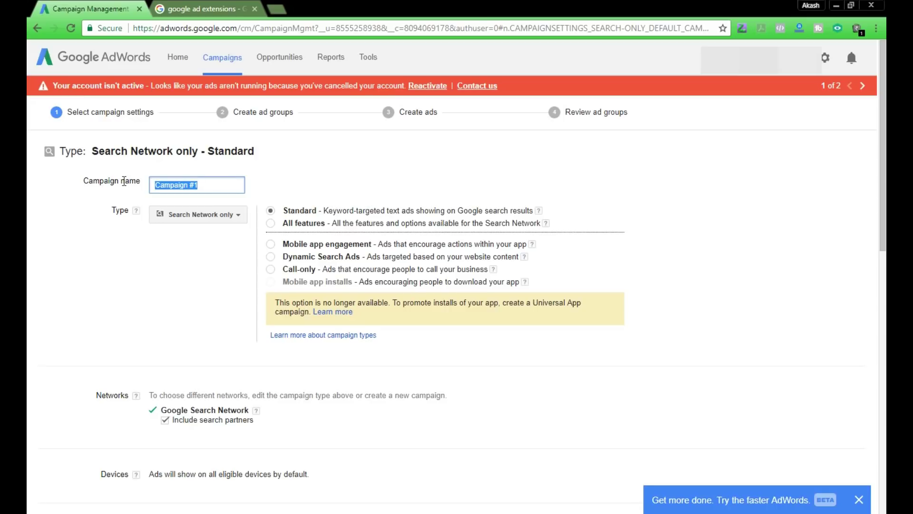
pyautogui.write('testinh')
pyautogui.press('BackSpace')
pyautogui.write('g')
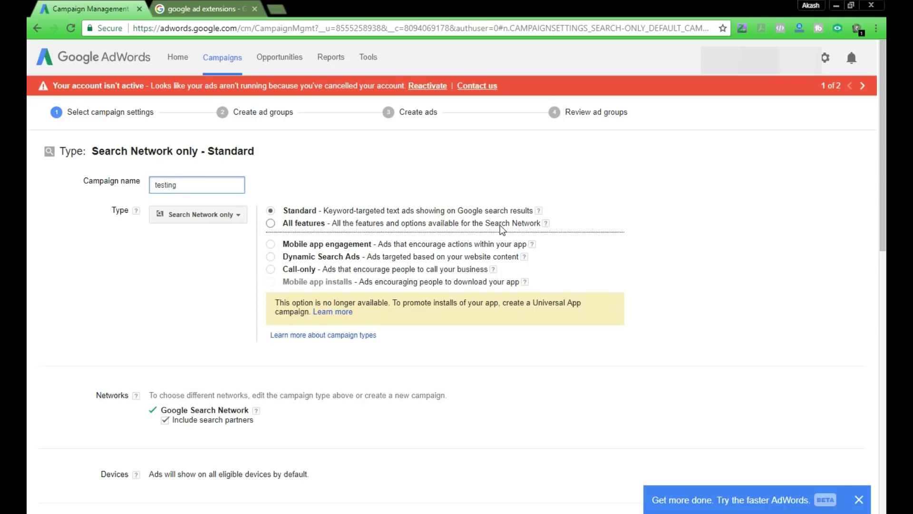
# Switch the campaign from Standard to All features and accept the change of campaign type
pyautogui.click(270, 224)
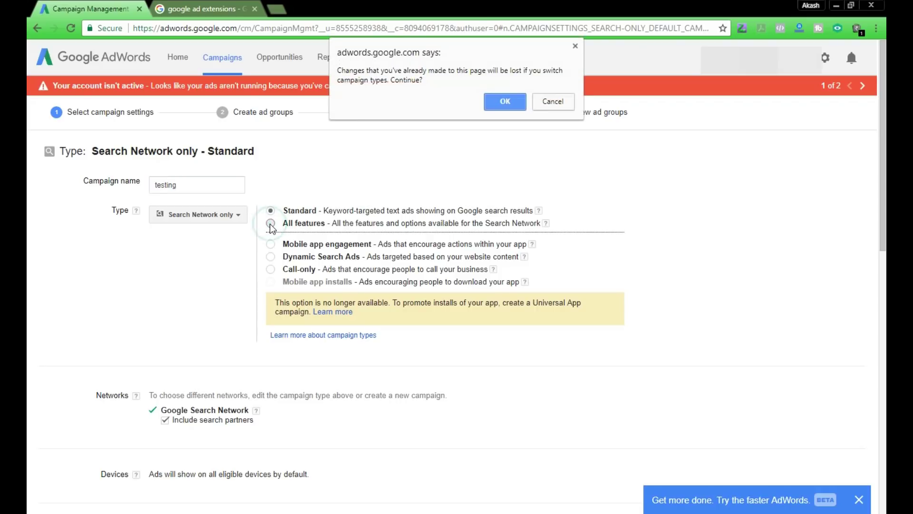
pyautogui.click(505, 102)
# Set the campaign's location targeting to Let me choose
pyautogui.scroll(-4, 77, 261)
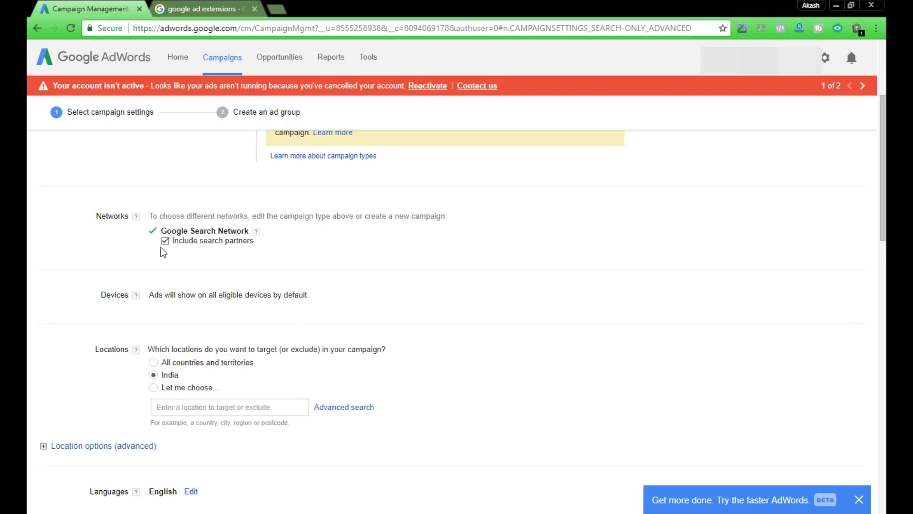
pyautogui.scroll(-1, 163, 251)
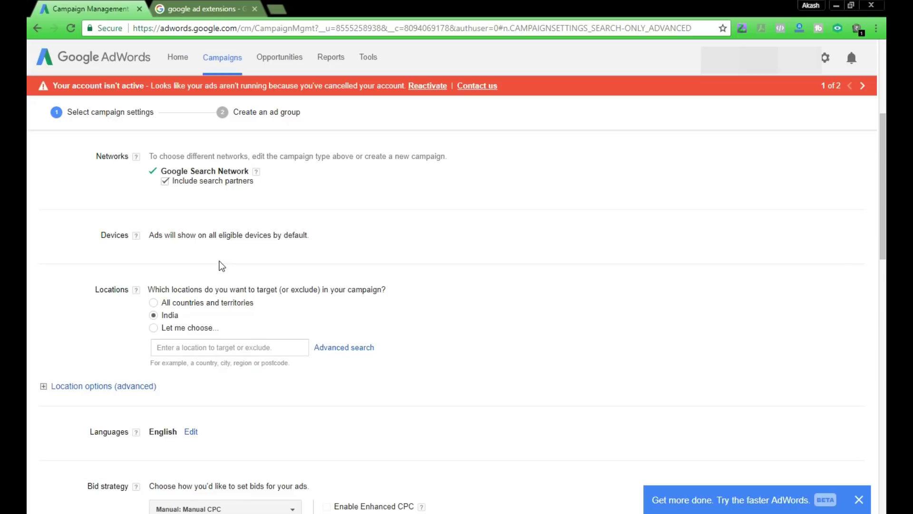
pyautogui.scroll(-1, 220, 265)
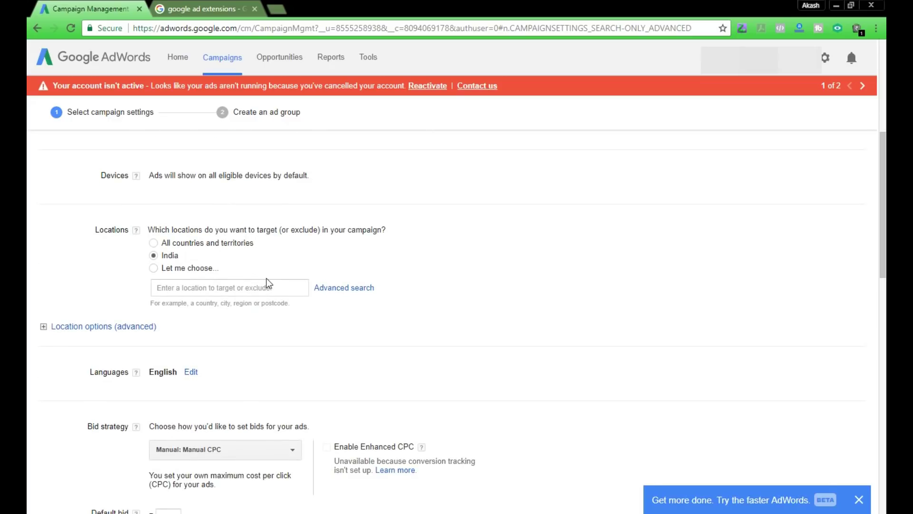
pyautogui.click(269, 284)
pyautogui.click(219, 291)
pyautogui.click(291, 321)
pyautogui.click(154, 244)
pyautogui.click(153, 255)
pyautogui.click(153, 268)
# Search the target locations for Pakistan, Delhi and Mumbai in turn, clearing each entry without adding it
pyautogui.click(176, 288)
pyautogui.write('pakisr')
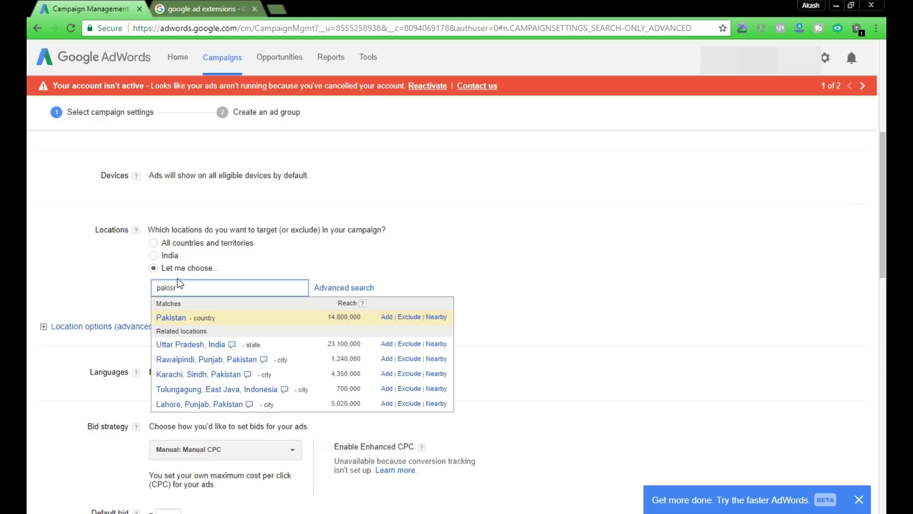
pyautogui.press('BackSpace')
pyautogui.press('BackSpace')
pyautogui.press('BackSpace')
pyautogui.press('BackSpace')
pyautogui.press('BackSpace')
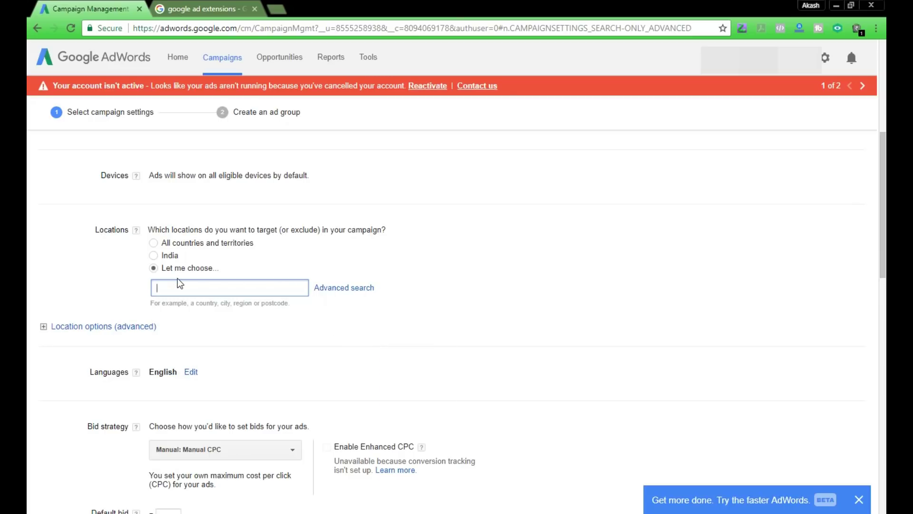
pyautogui.write('delhi')
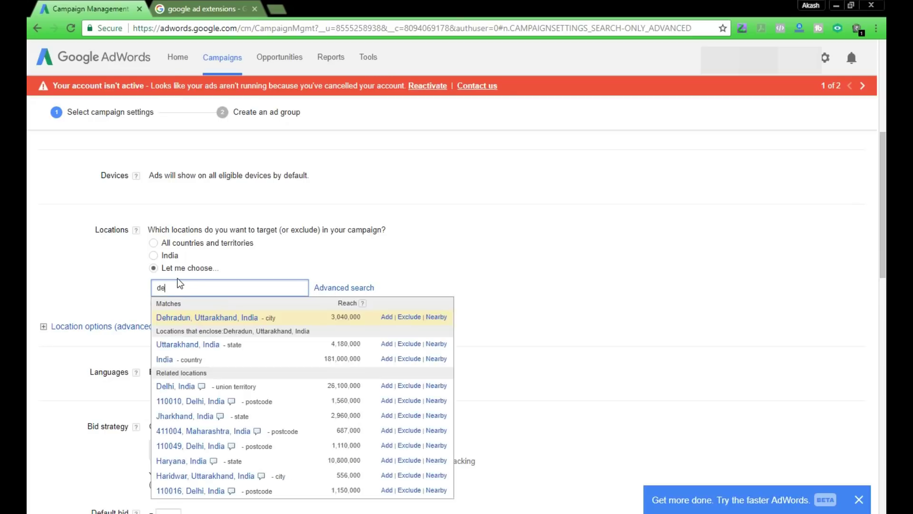
pyautogui.press('BackSpace')
pyautogui.press('BackSpace')
pyautogui.press('BackSpace')
pyautogui.press('BackSpace')
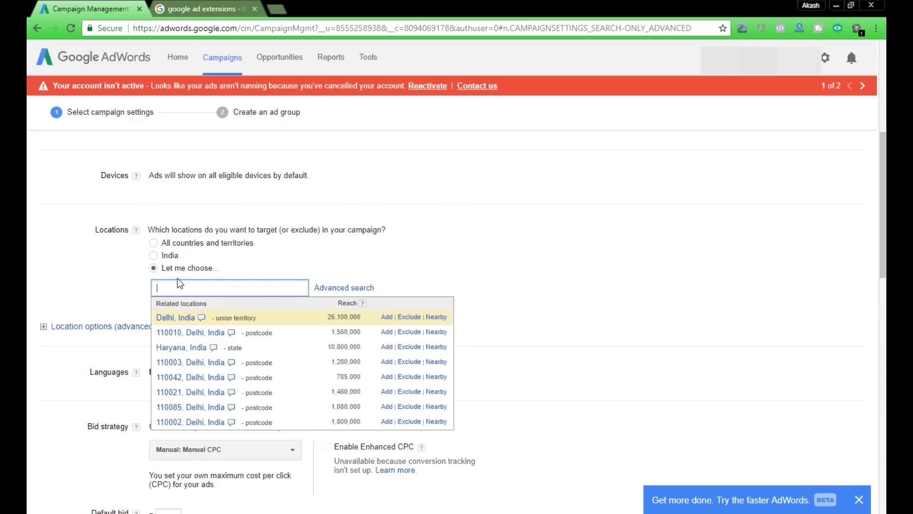
pyautogui.write('mumbai')
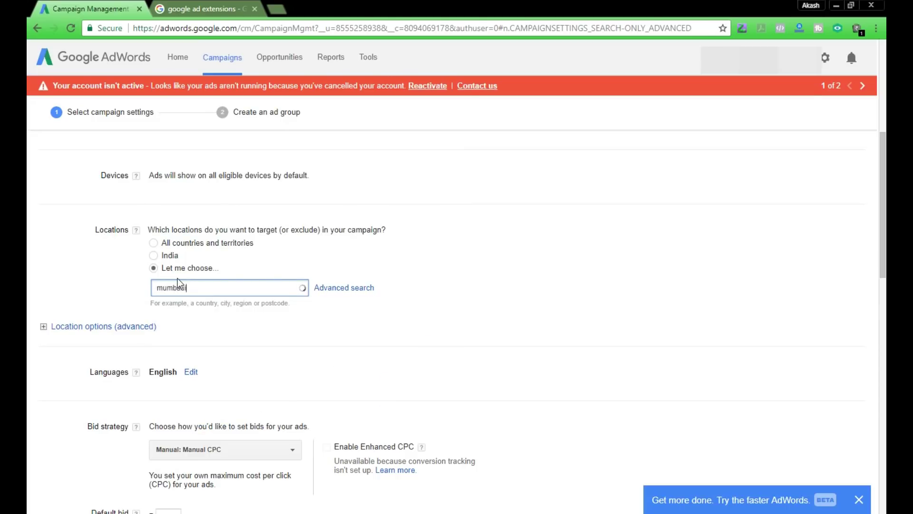
pyautogui.press('BackSpace')
pyautogui.press('BackSpace')
pyautogui.press('BackSpace')
pyautogui.press('BackSpace')
pyautogui.press('BackSpace')
pyautogui.press('BackSpace')
# Open the advanced search for campaign locations
pyautogui.click(341, 292)
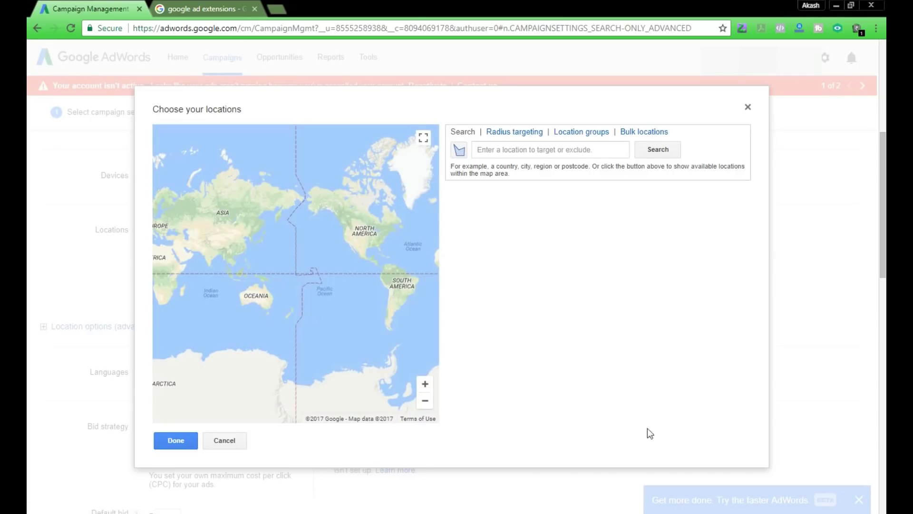
# Add the postcode area 110006, Delhi, India as a targeted location and remove it again
pyautogui.click(493, 151)
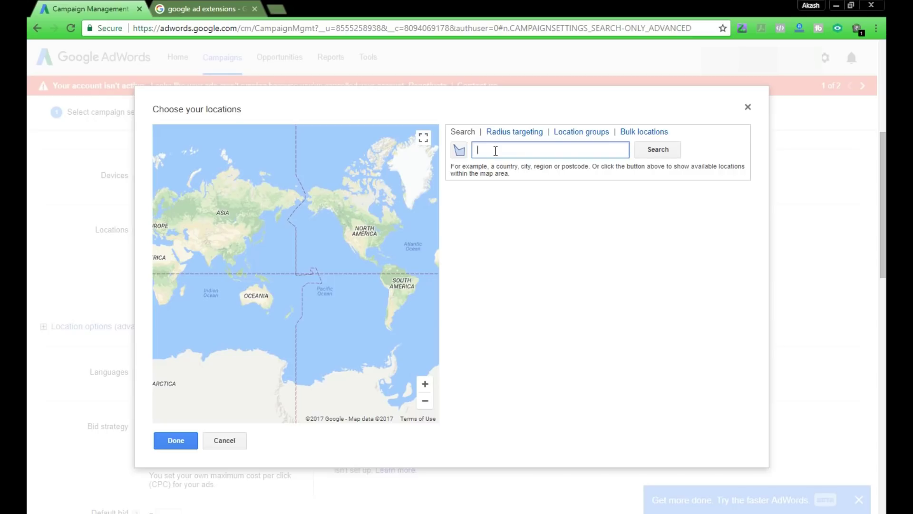
pyautogui.write('110006')
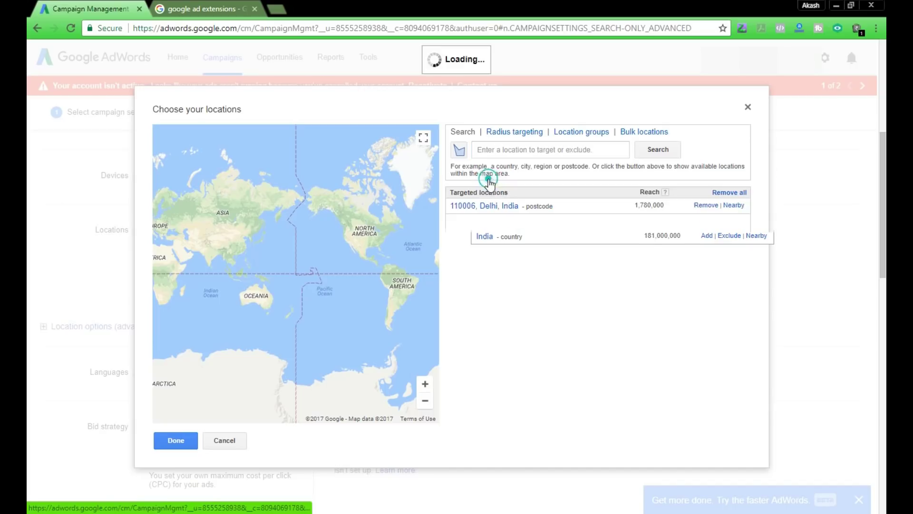
pyautogui.click(490, 181)
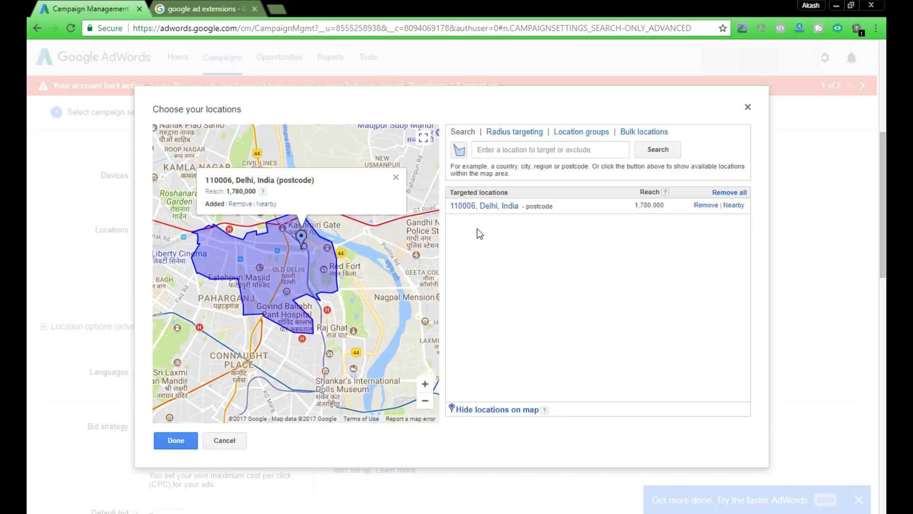
pyautogui.click(703, 205)
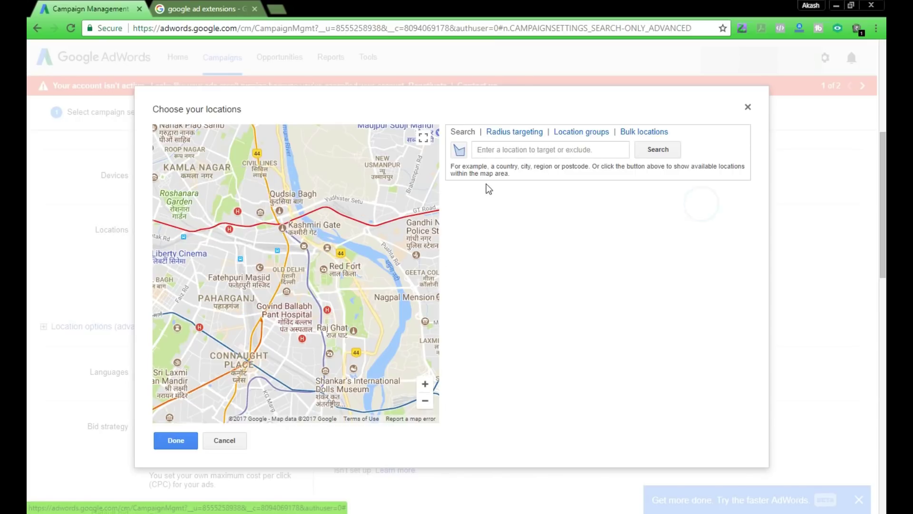
# Use radius targeting to search for the area within 1 mi of connaught place
pyautogui.click(506, 138)
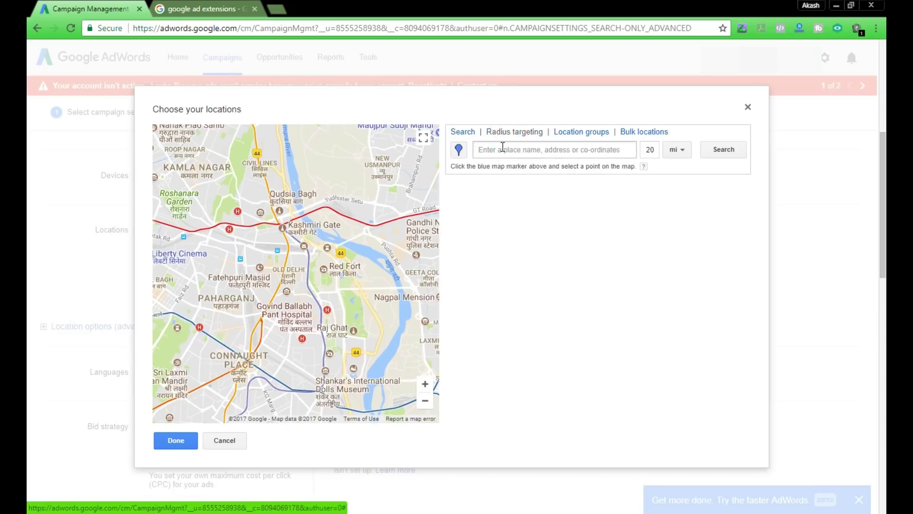
pyautogui.click(501, 148)
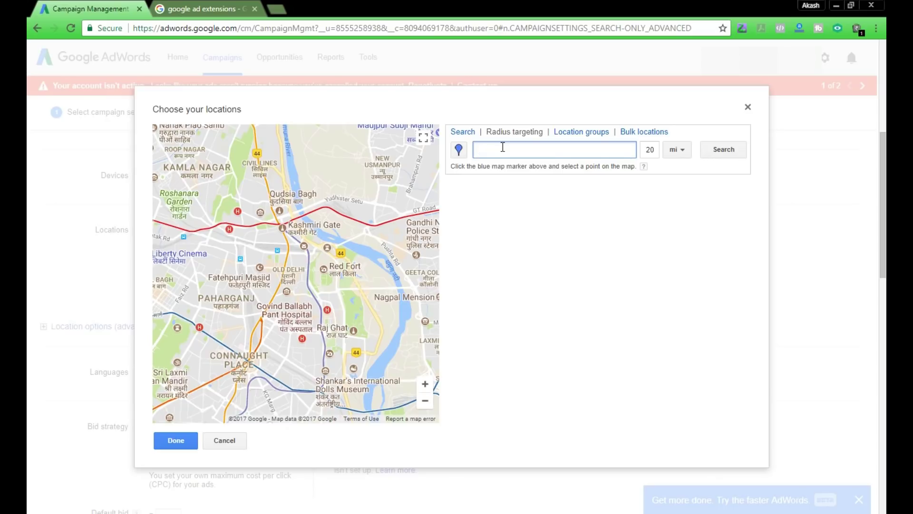
pyautogui.write('connaught place')
pyautogui.doubleClick(656, 150)
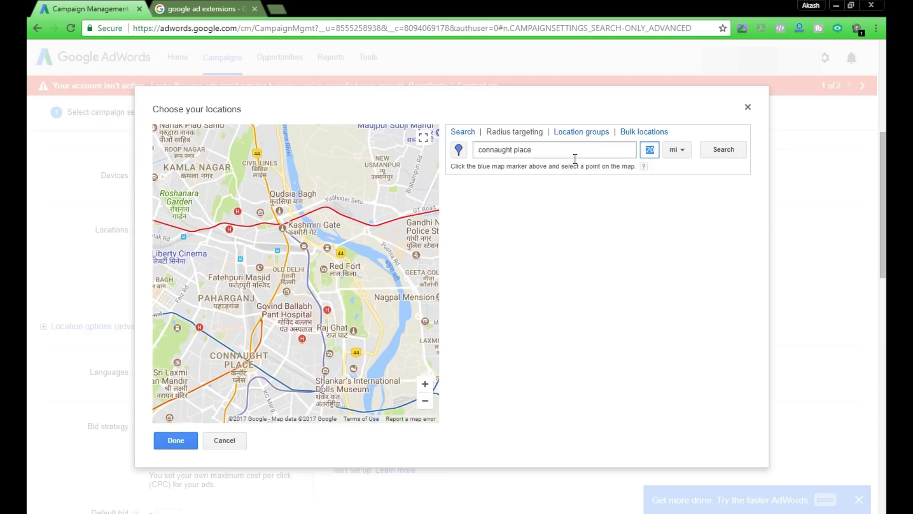
pyautogui.write('1')
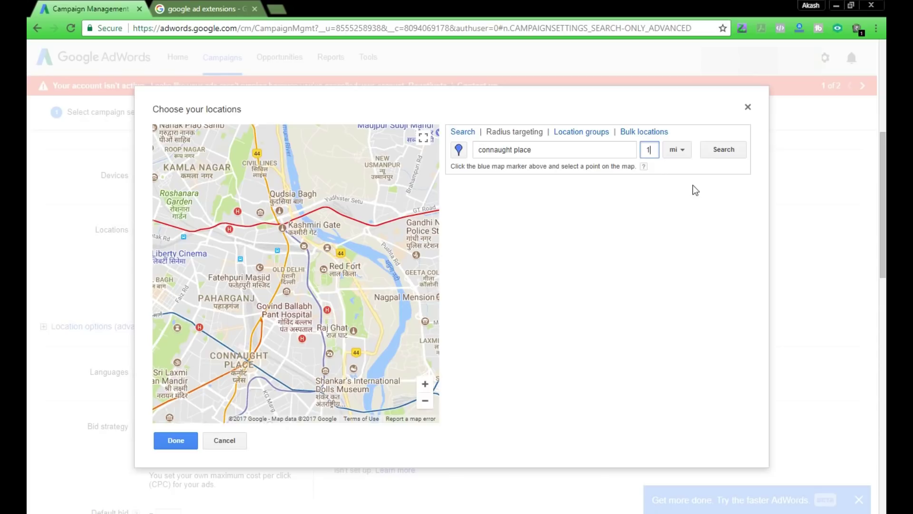
pyautogui.click(669, 169)
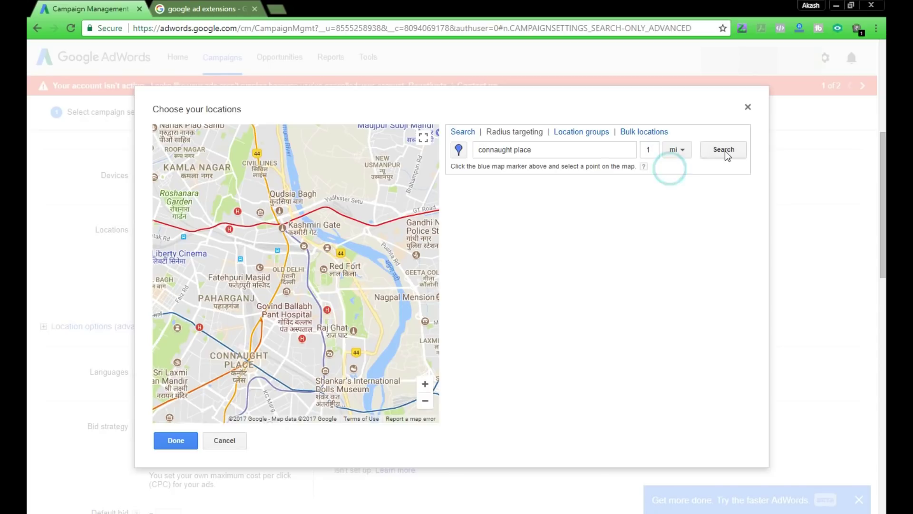
pyautogui.click(726, 150)
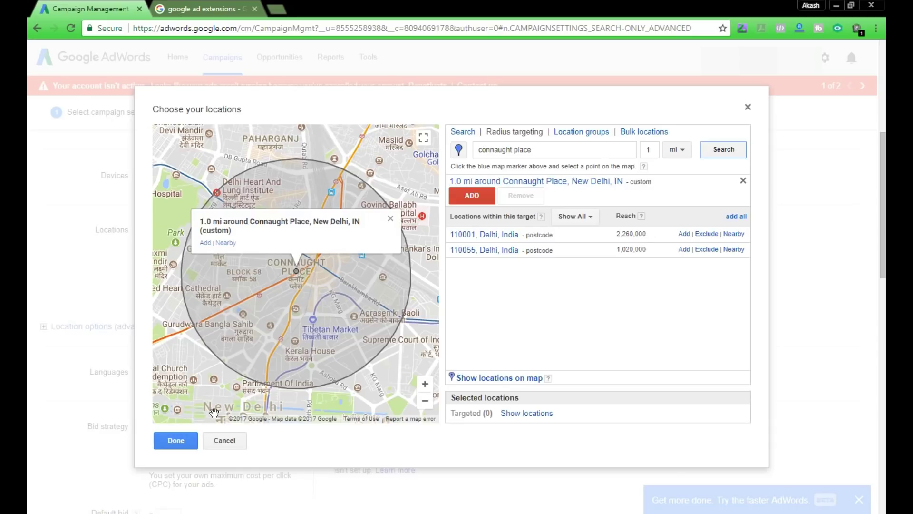
# Add the 1.0 mi area around Connaught Place, New Delhi as a targeted location and close the location chooser
pyautogui.scroll(3, 261, 309)
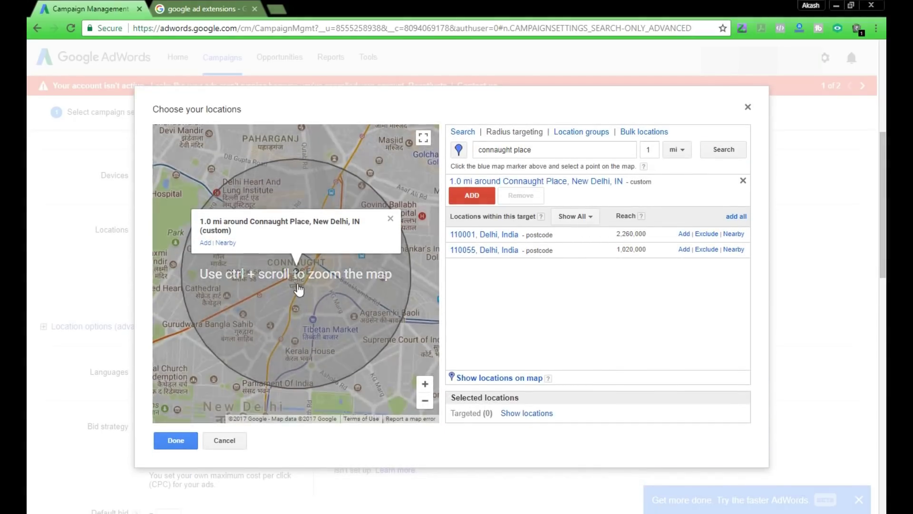
pyautogui.click(466, 197)
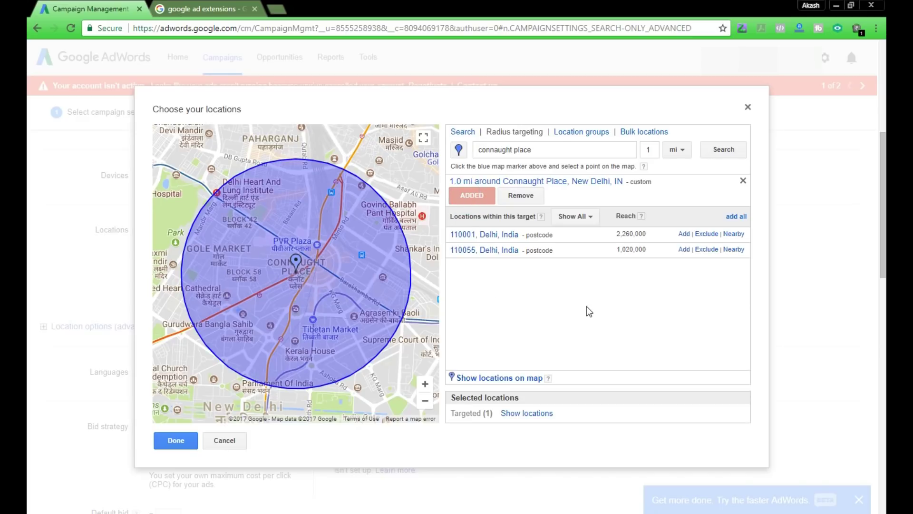
pyautogui.click(748, 108)
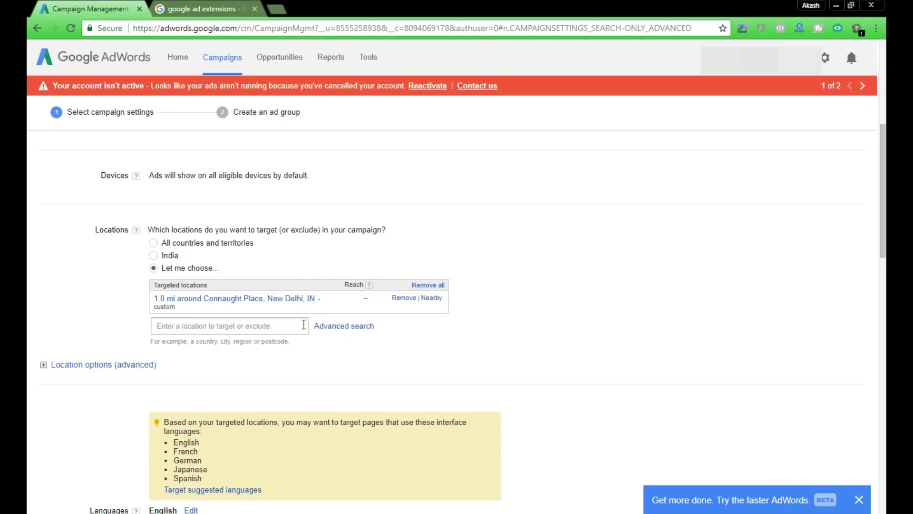
# Expand the advanced location options, try the alternative Target choices, and return to the recommended people in, searching for or interested option
pyautogui.scroll(-4, 190, 309)
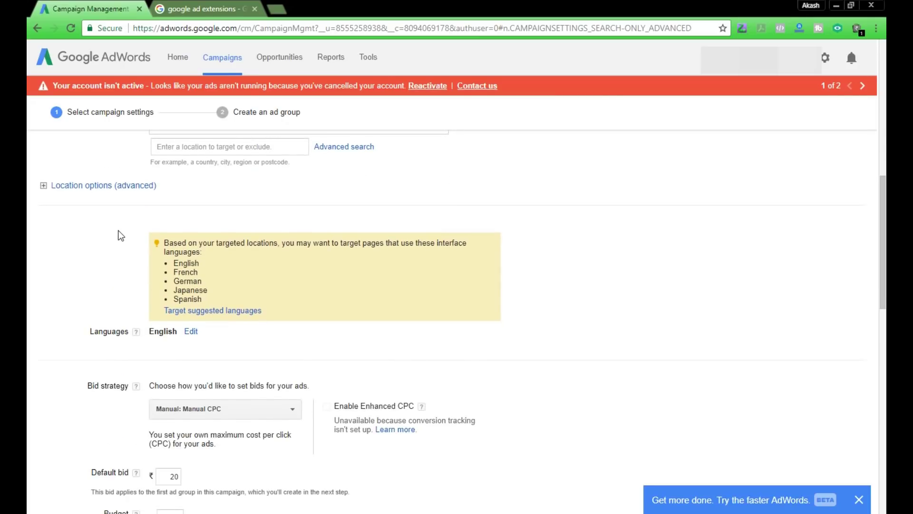
pyautogui.scroll(1, 105, 262)
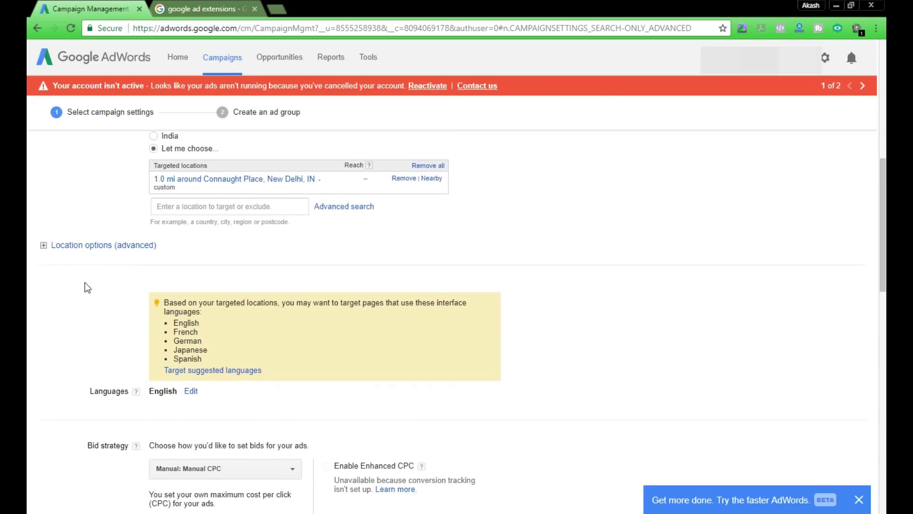
pyautogui.click(43, 246)
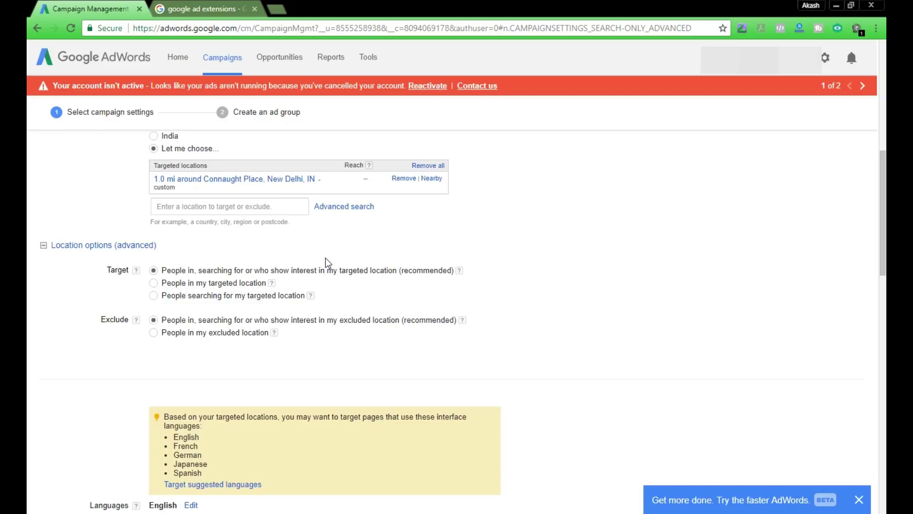
pyautogui.click(153, 284)
pyautogui.scroll(1, 160, 355)
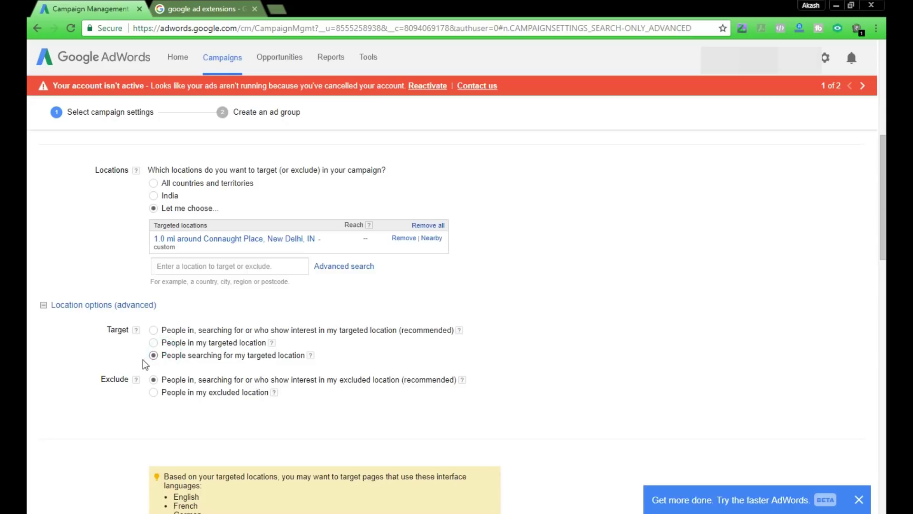
pyautogui.click(152, 343)
pyautogui.click(153, 330)
# Open the bid strategy choices and select Manual CPC under manual bidding
pyautogui.scroll(-3, 152, 324)
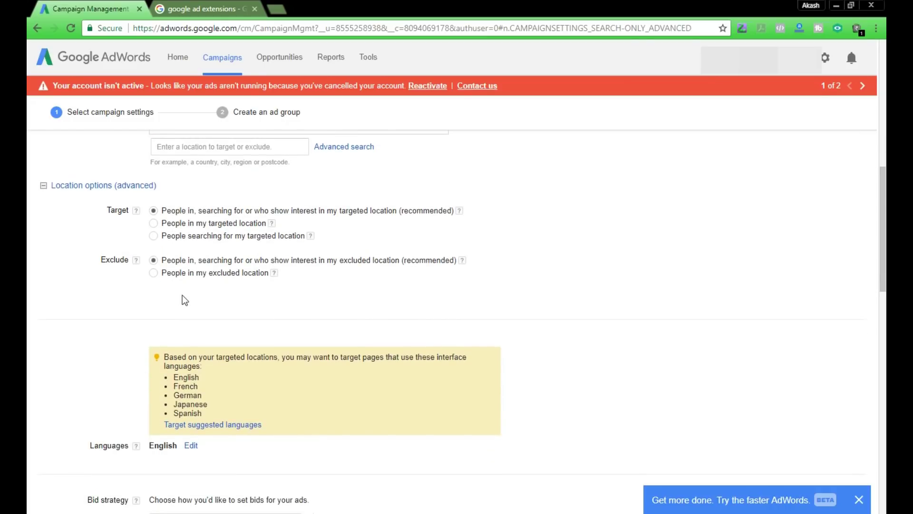
pyautogui.scroll(-4, 36, 315)
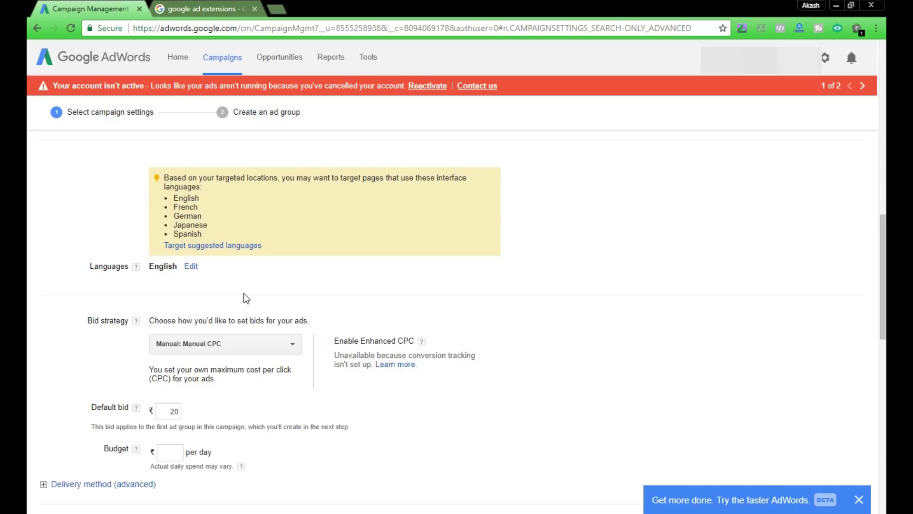
pyautogui.scroll(-2, 129, 244)
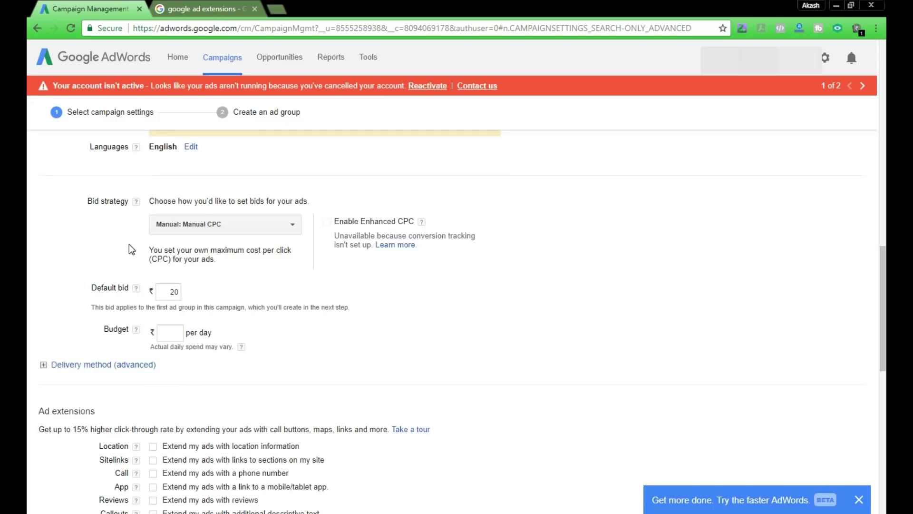
pyautogui.click(218, 225)
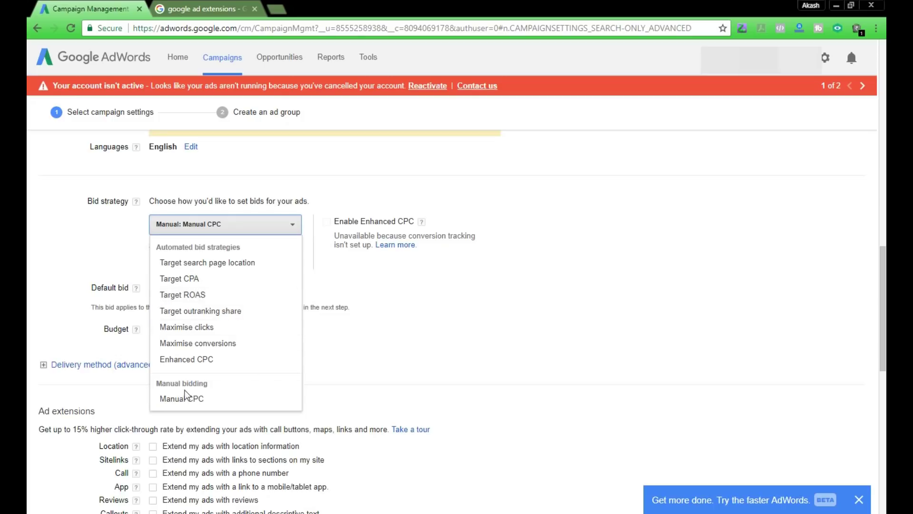
pyautogui.click(182, 402)
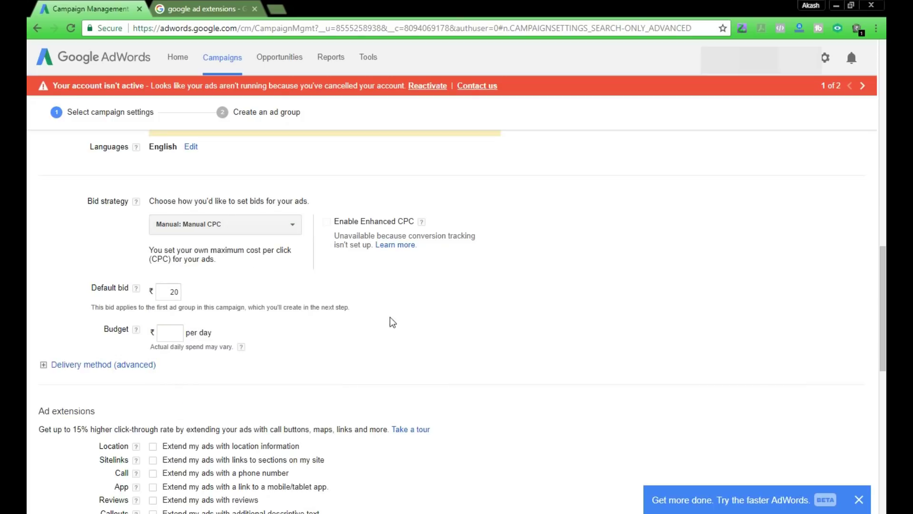
# Keep the default bid at ₹20 and set the campaign budget to ₹1000 per day
pyautogui.click(171, 293)
pyautogui.moveTo(181, 291); pyautogui.dragTo(147, 294)
pyautogui.click(222, 296)
pyautogui.click(172, 333)
pyautogui.write('1000')
pyautogui.click(282, 334)
# Expand the advanced delivery method options and examine the Standard and Accelerated choices
pyautogui.scroll(-1, 224, 361)
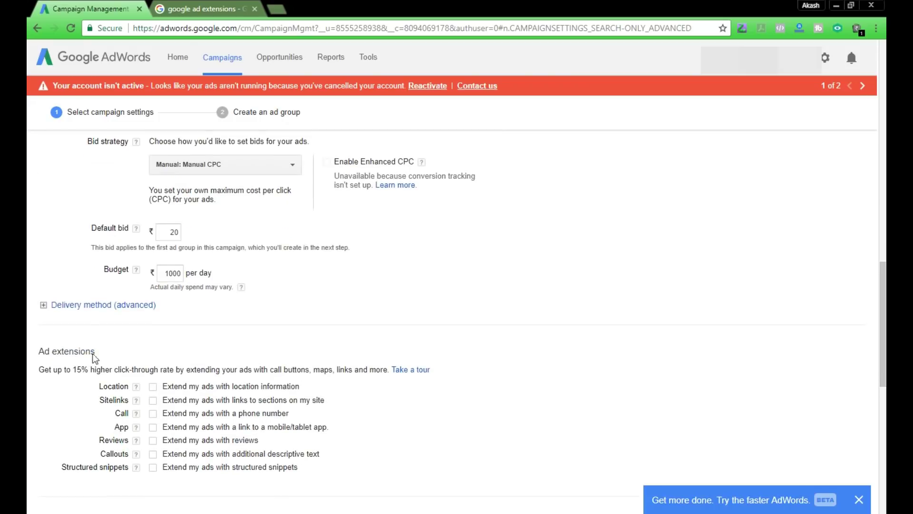
pyautogui.click(62, 307)
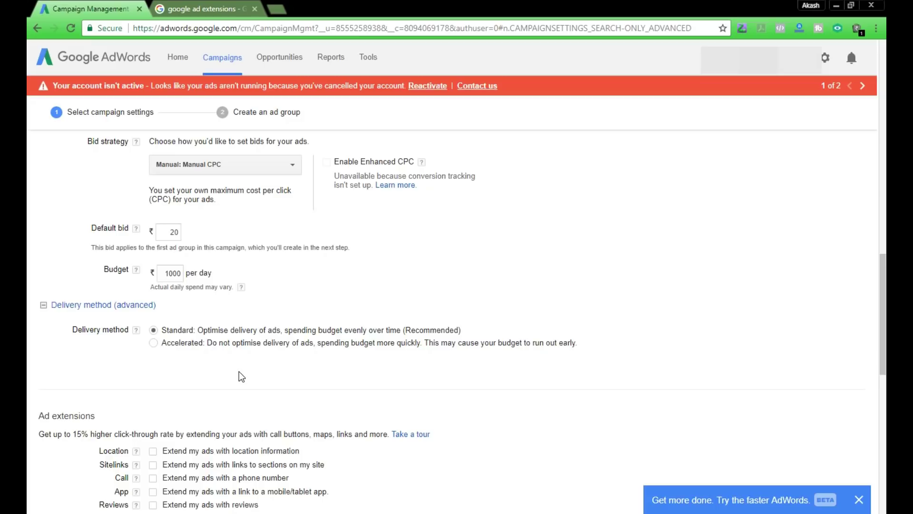
pyautogui.scroll(-2, 244, 396)
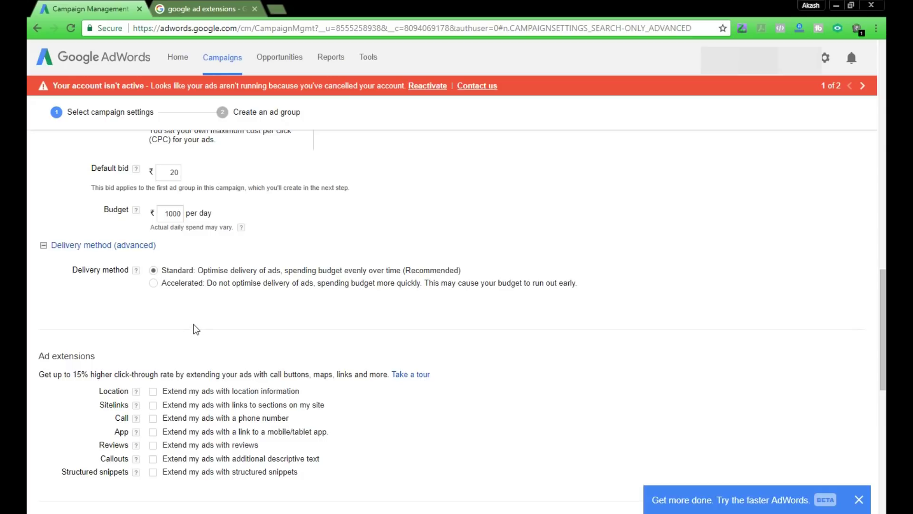
# Examine sitelink and review extension examples in the open Google image results and return to the campaign's Ad extensions section
pyautogui.scroll(-4, 195, 321)
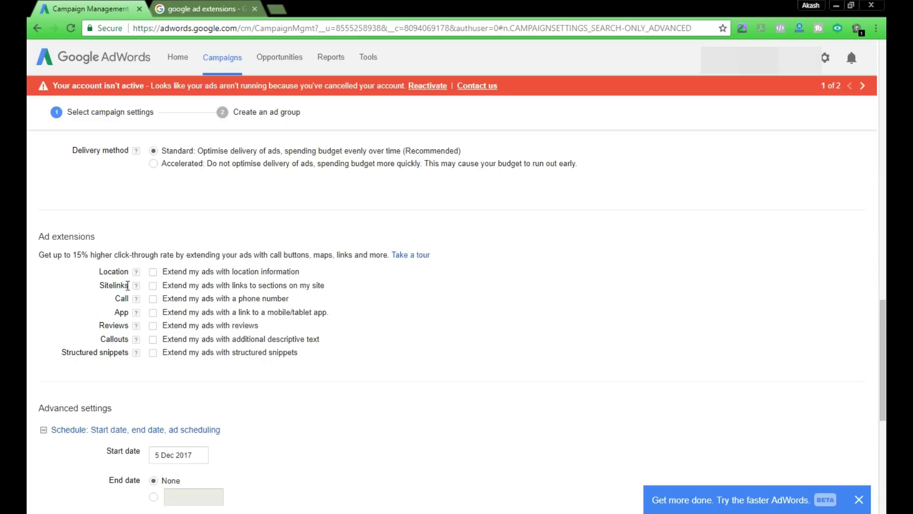
pyautogui.click(216, 6)
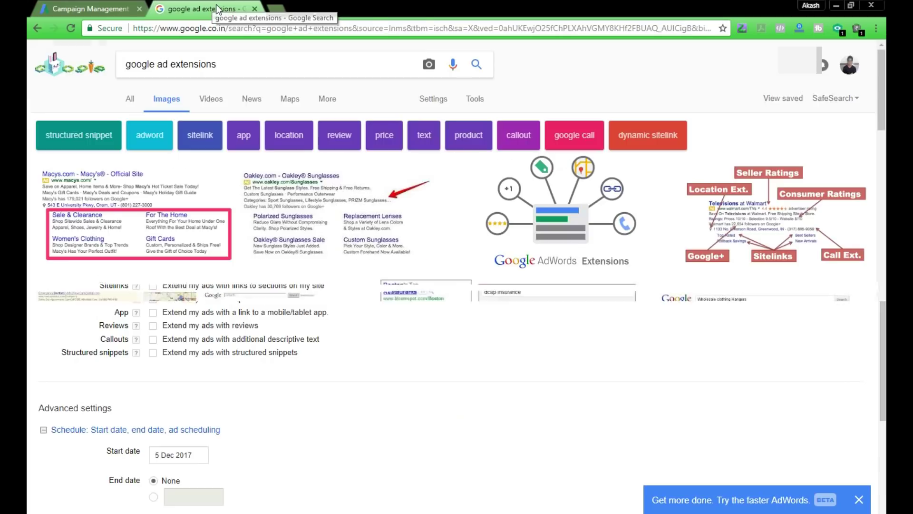
pyautogui.click(181, 230)
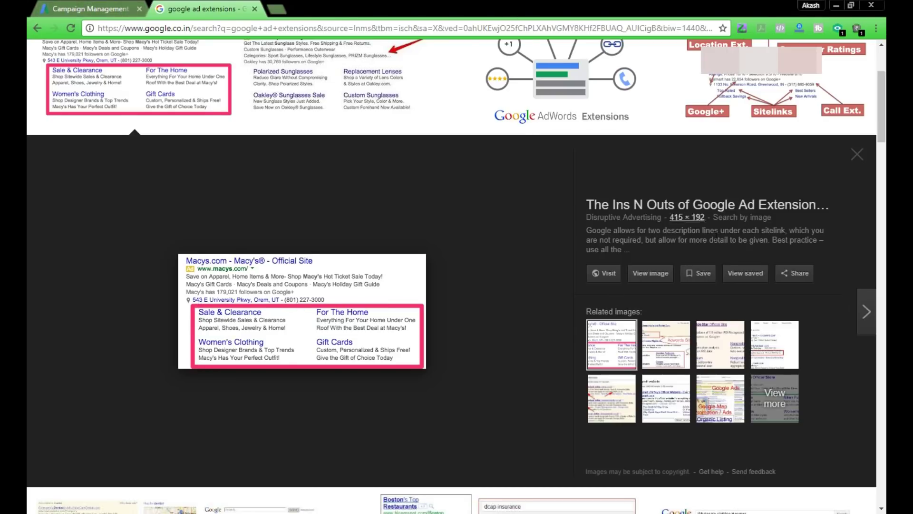
pyautogui.scroll(-5, 647, 339)
pyautogui.scroll(-2, 753, 354)
pyautogui.click(754, 358)
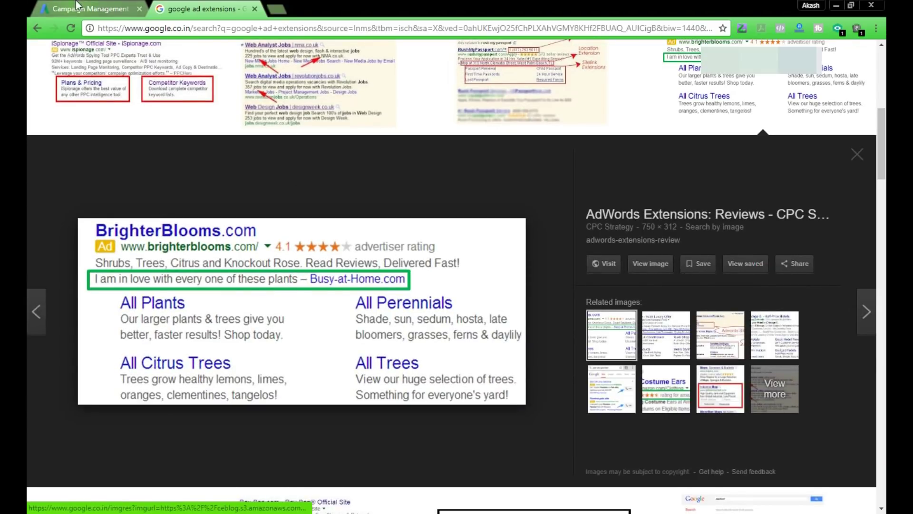
pyautogui.click(90, 8)
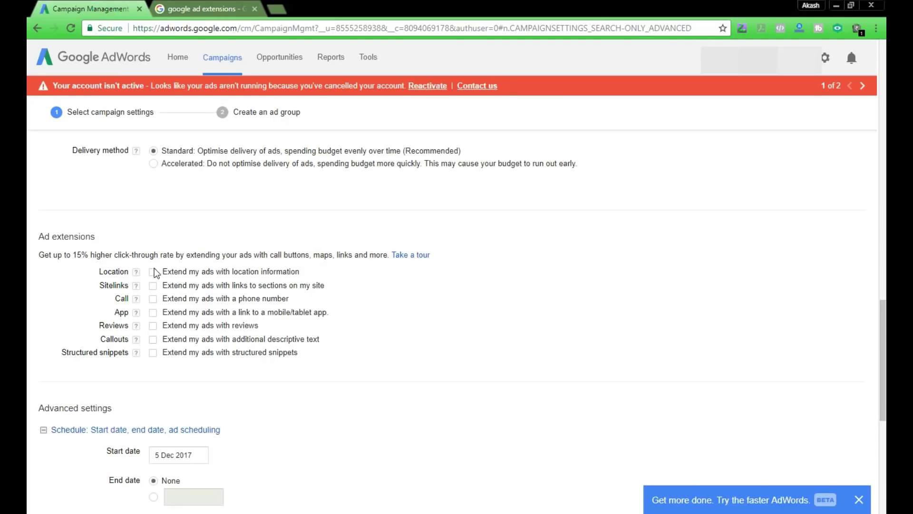
pyautogui.click(204, 9)
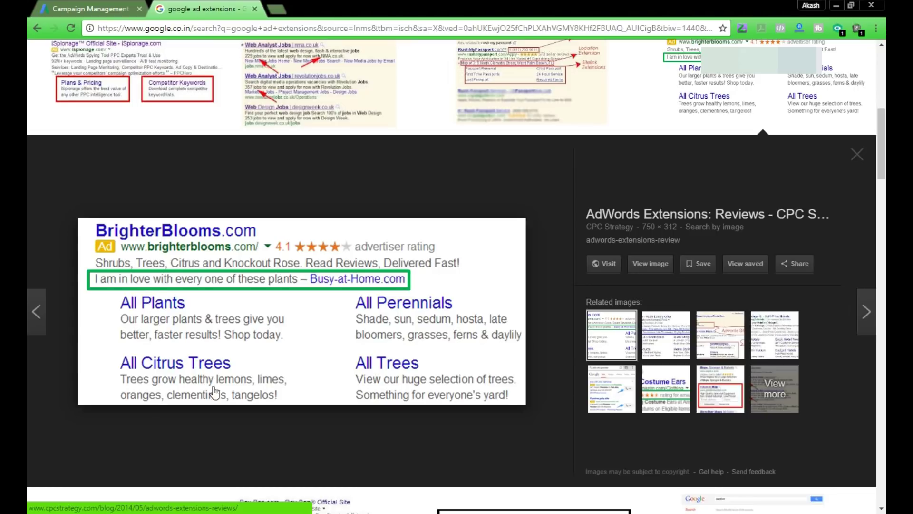
pyautogui.click(114, 6)
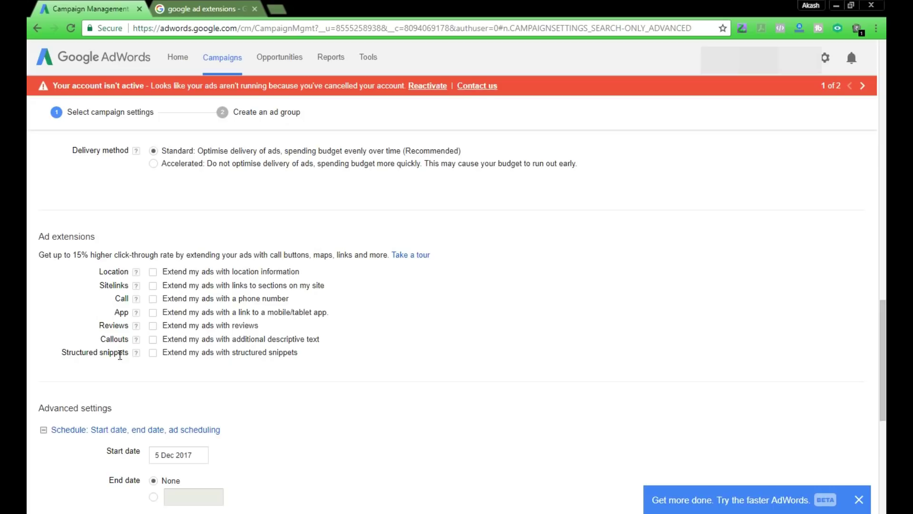
# Enable the Sitelinks and Location extensions for the campaign's ads
pyautogui.click(153, 286)
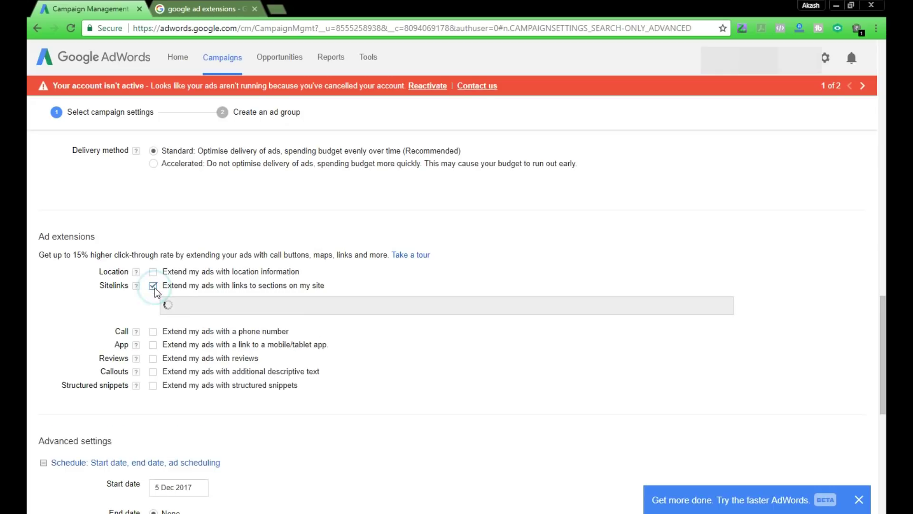
pyautogui.scroll(-5, 259, 310)
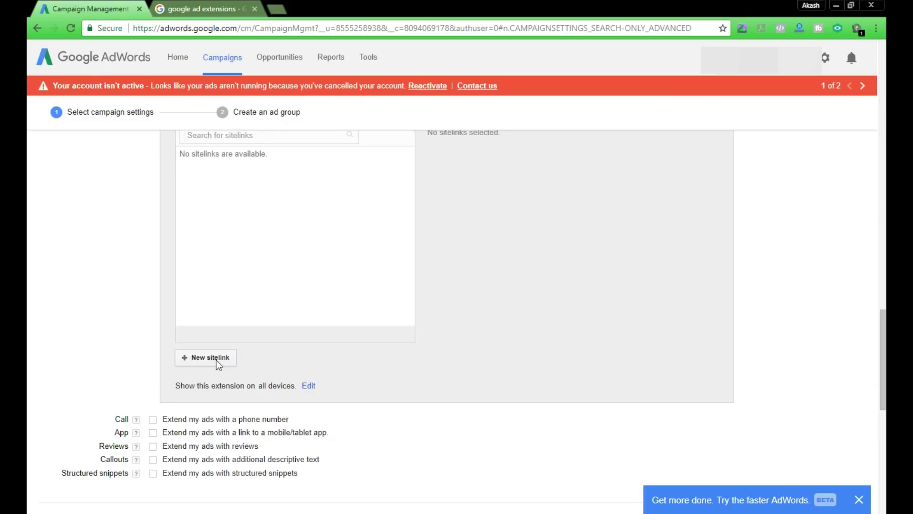
pyautogui.scroll(4, 315, 375)
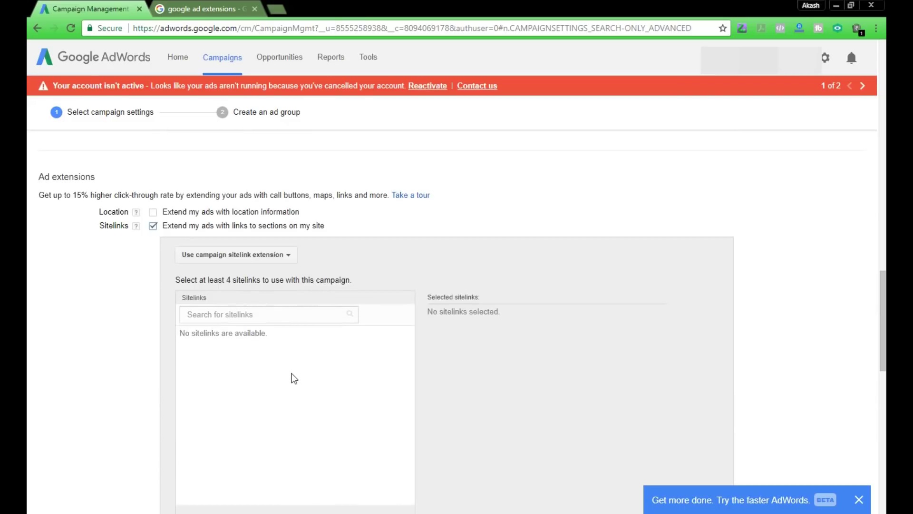
pyautogui.click(153, 213)
# Enable the App and Reviews extensions for the campaign's ads
pyautogui.scroll(-7, 142, 248)
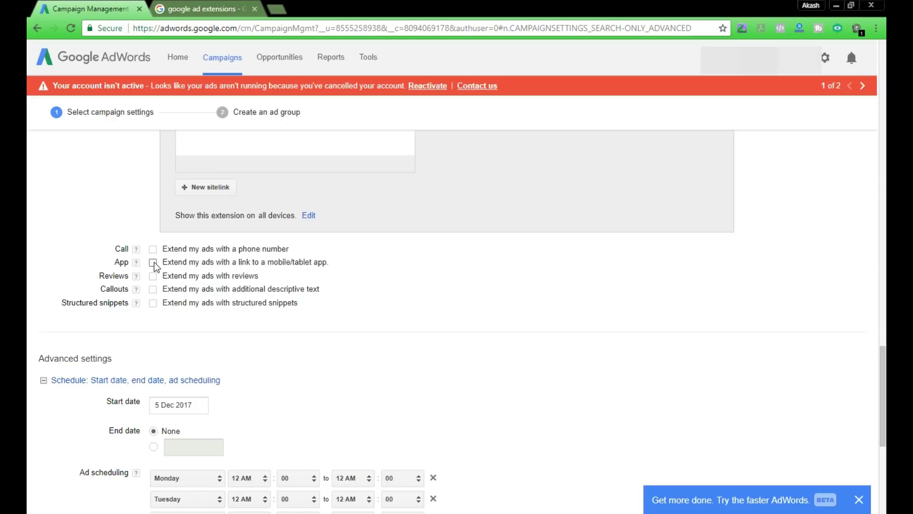
pyautogui.click(153, 262)
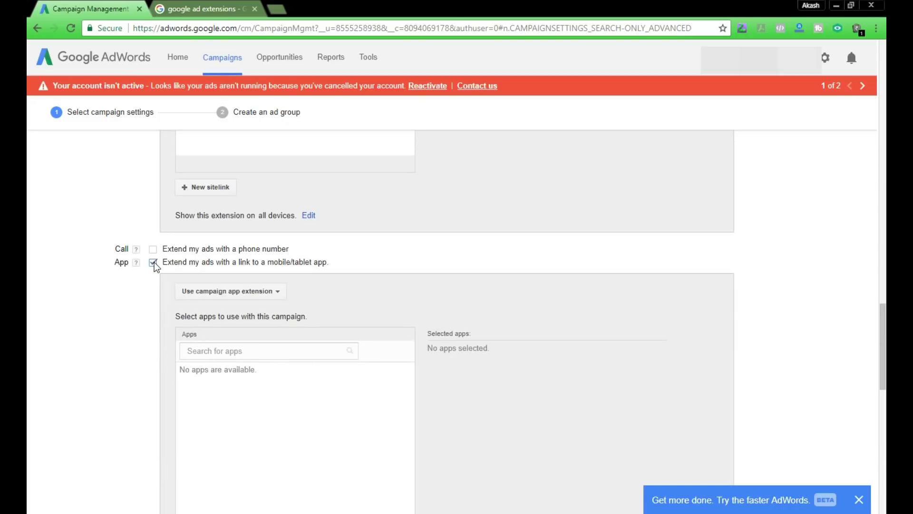
pyautogui.scroll(-9, 154, 262)
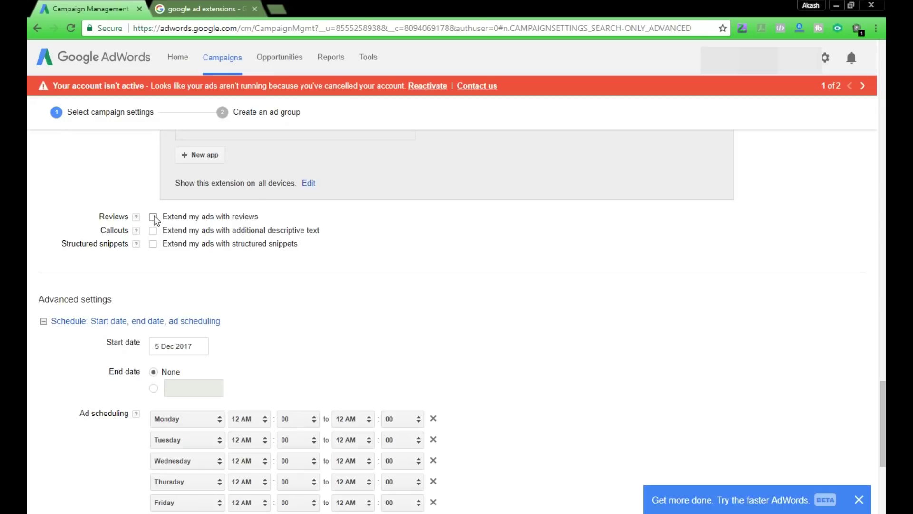
pyautogui.click(153, 217)
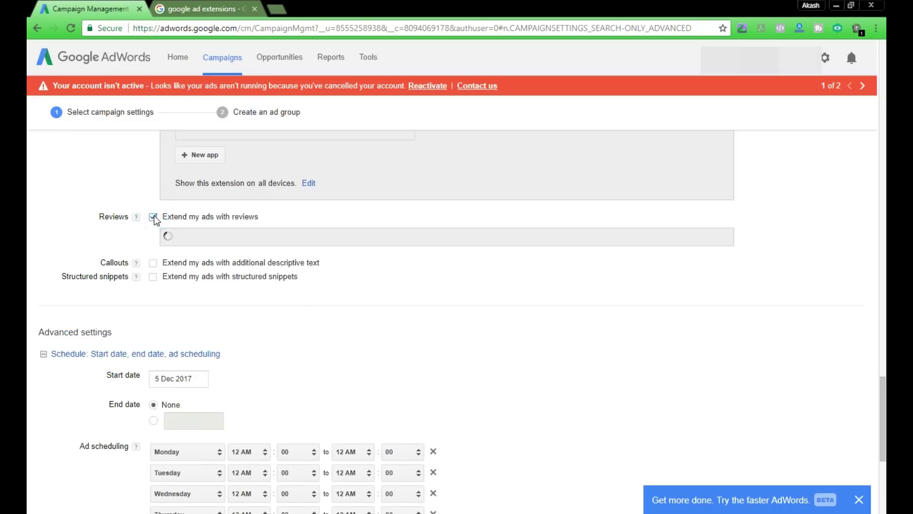
# Enable the Callouts and Structured snippets extensions for the campaign's ads
pyautogui.scroll(-2, 154, 216)
pyautogui.scroll(-5, 171, 311)
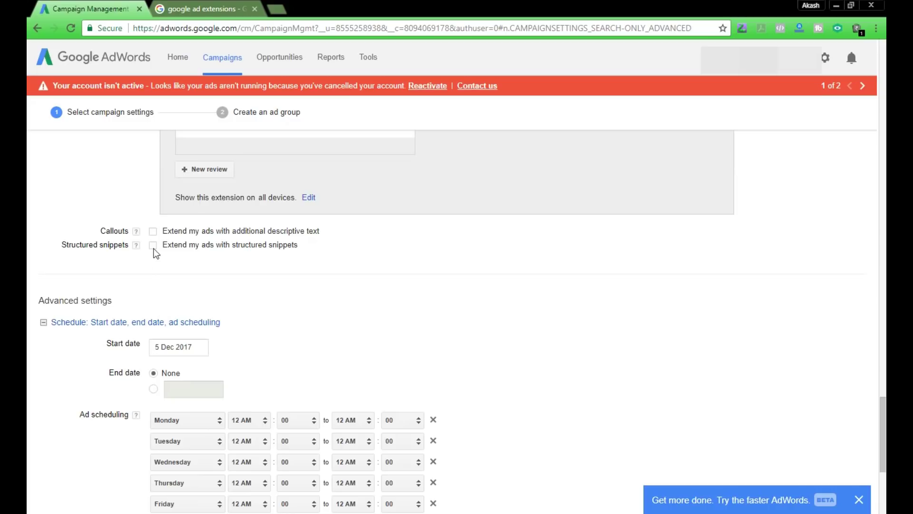
pyautogui.click(153, 232)
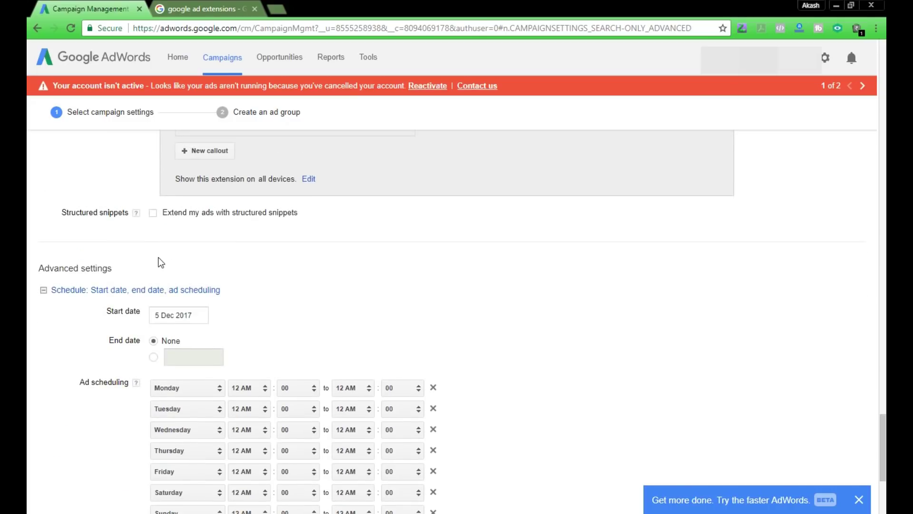
pyautogui.click(153, 213)
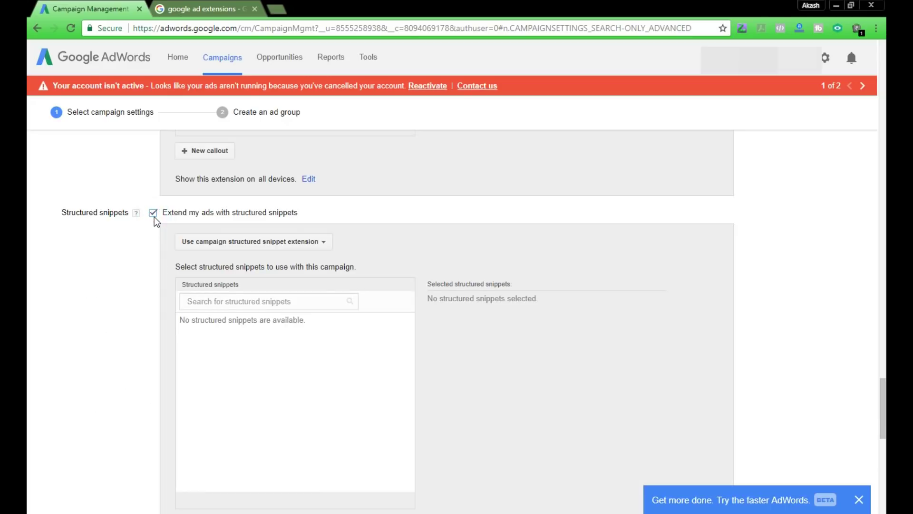
# Start a new structured snippet, look through the header choices, pick Types, and close the form without saving
pyautogui.scroll(-3, 196, 390)
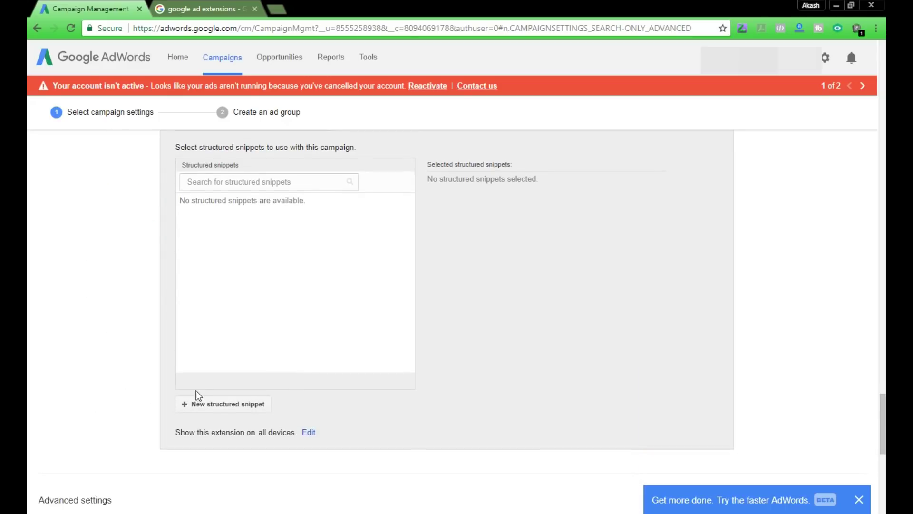
pyautogui.click(224, 404)
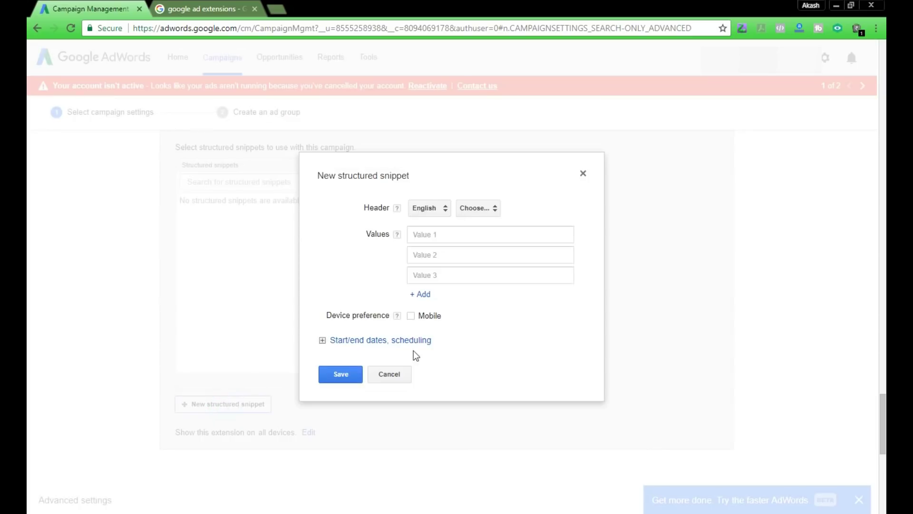
pyautogui.click(473, 208)
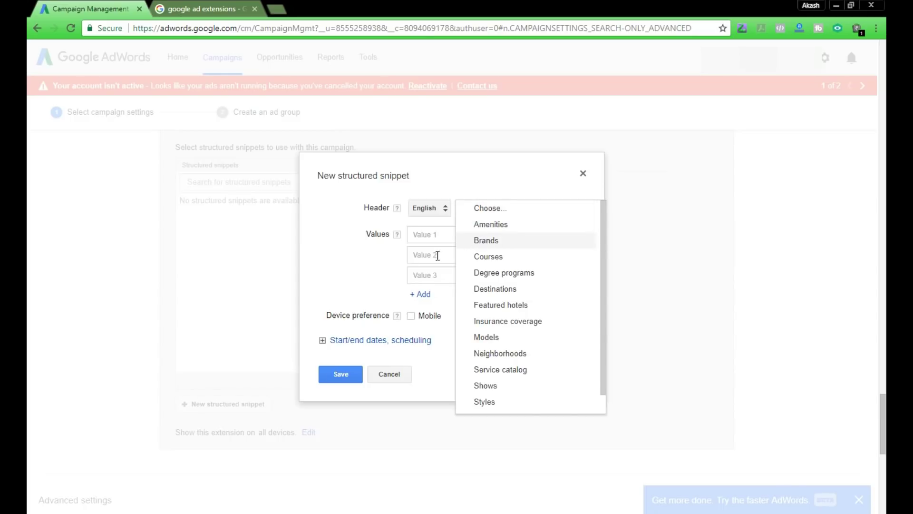
pyautogui.click(374, 268)
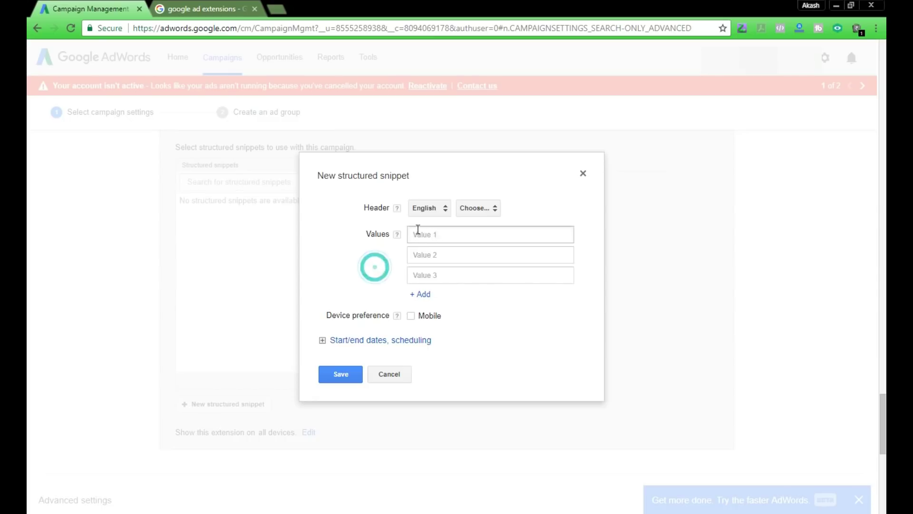
pyautogui.click(488, 210)
pyautogui.scroll(-1, 498, 362)
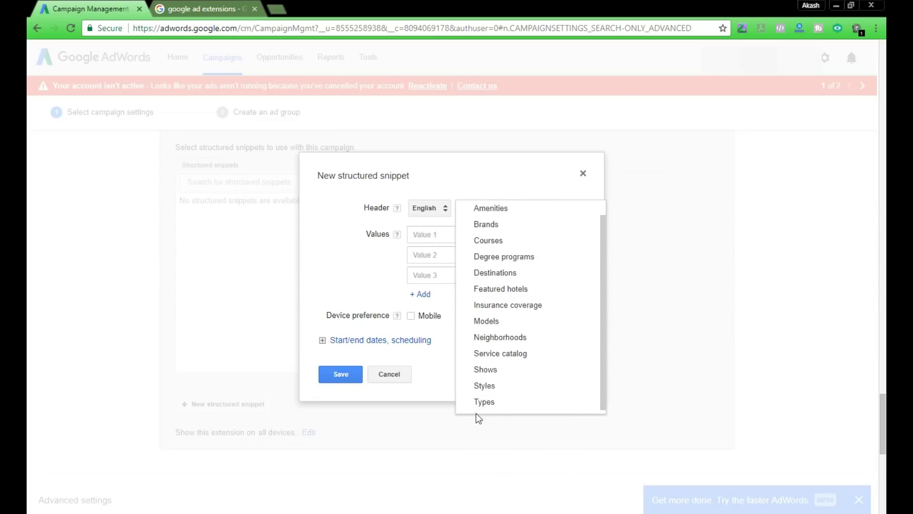
pyautogui.click(483, 402)
pyautogui.click(428, 247)
pyautogui.click(429, 265)
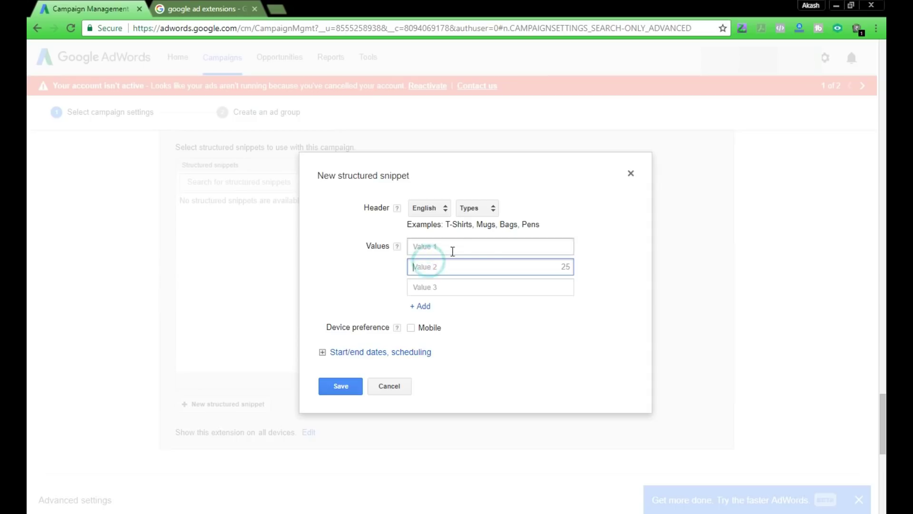
pyautogui.click(631, 172)
# Examine the start date, end date and ad scheduling rows in the Advanced settings below the ad extensions
pyautogui.scroll(-5, 855, 422)
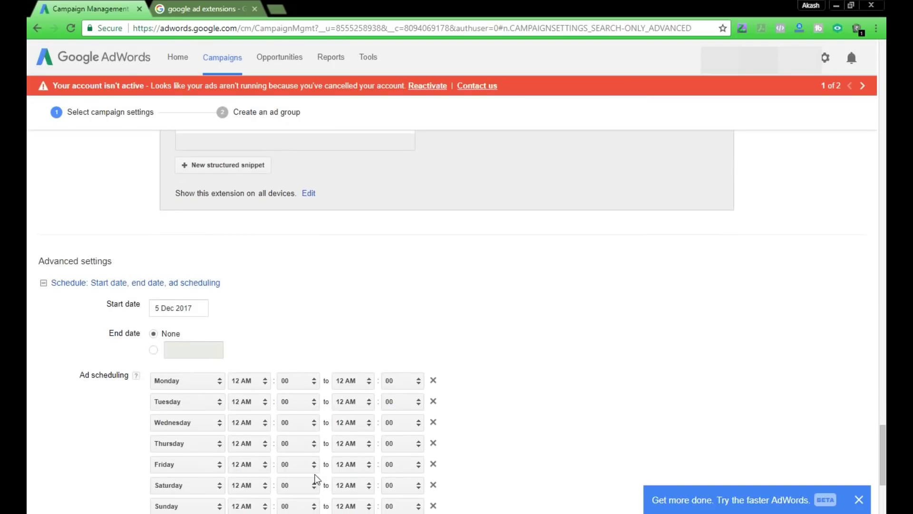
pyautogui.scroll(5, 92, 321)
pyautogui.scroll(5, 96, 302)
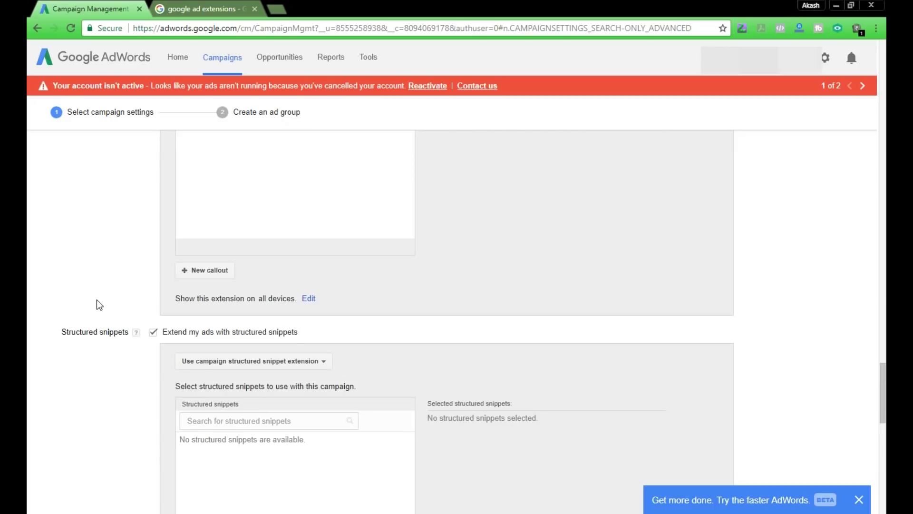
pyautogui.scroll(-5, 101, 303)
pyautogui.scroll(-3, 104, 307)
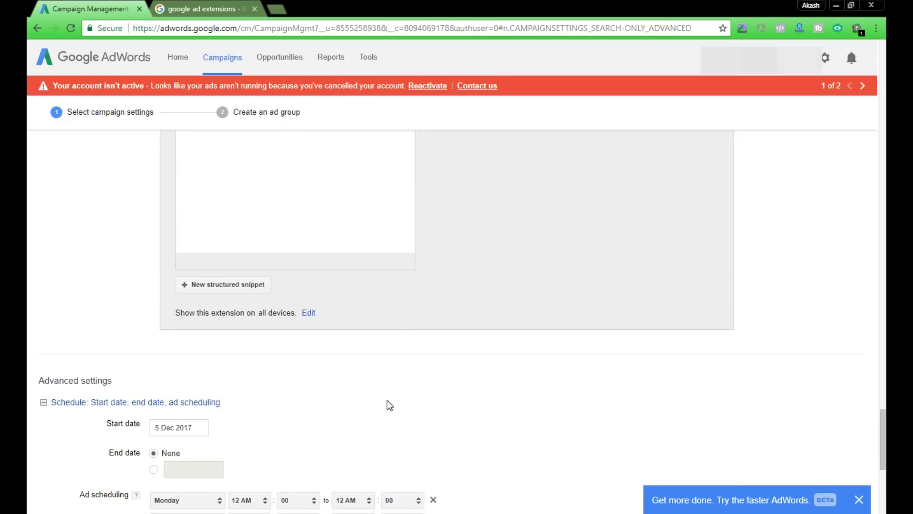
pyautogui.scroll(-3, 387, 406)
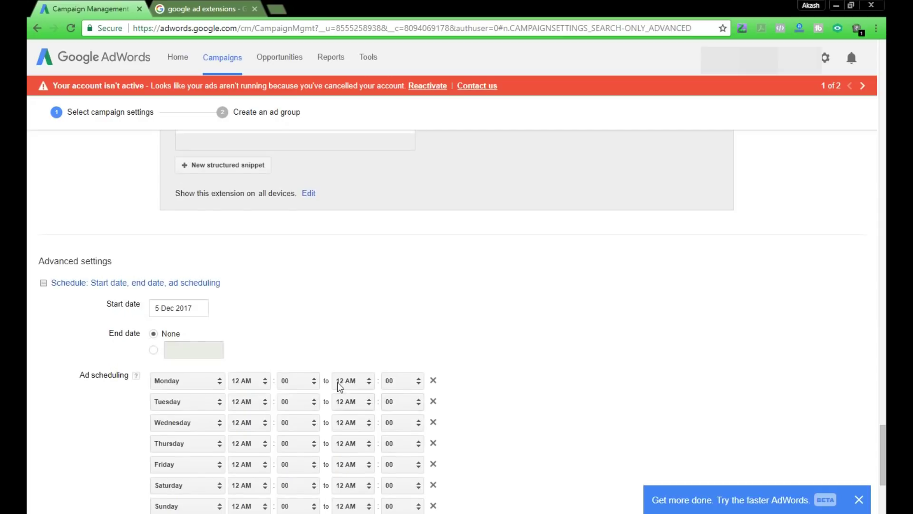
# Set the campaign's start date to 11 Dec 2017
pyautogui.click(201, 308)
pyautogui.moveTo(200, 307); pyautogui.dragTo(185, 307)
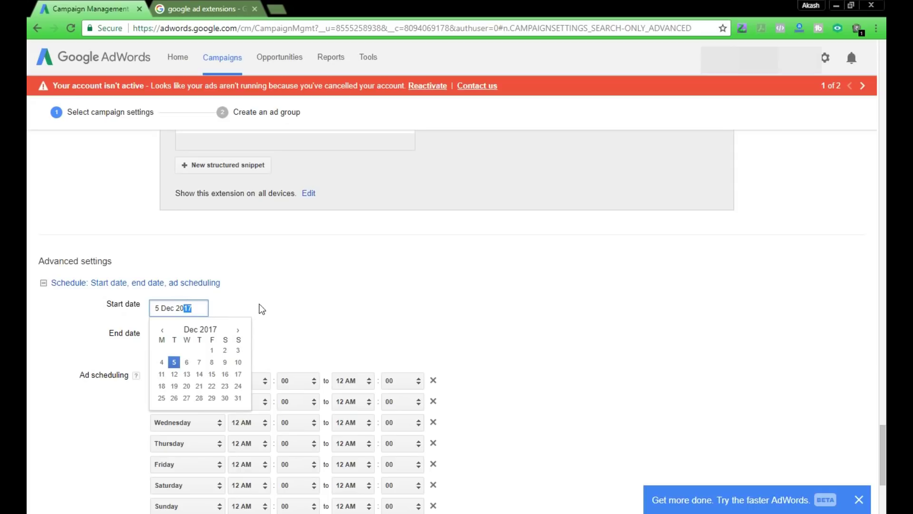
pyautogui.click(200, 306)
pyautogui.click(188, 362)
pyautogui.click(174, 308)
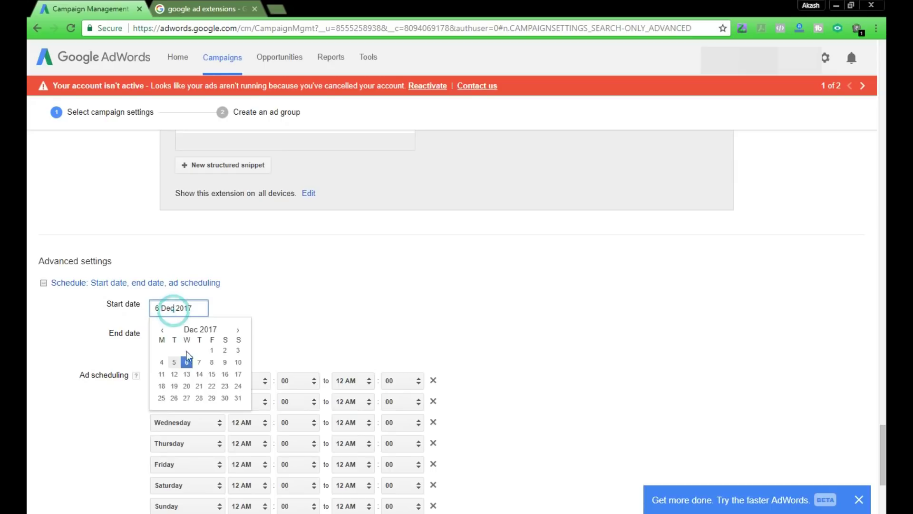
pyautogui.click(199, 363)
pyautogui.click(189, 309)
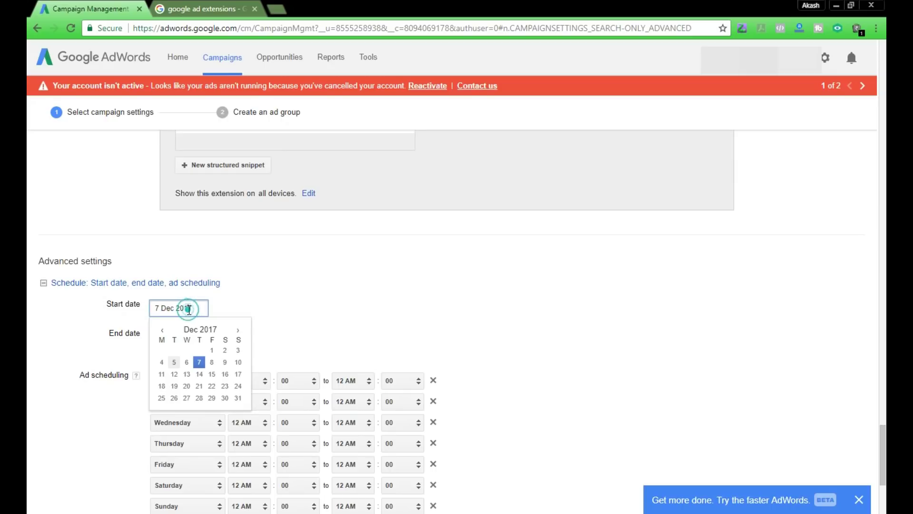
pyautogui.click(164, 373)
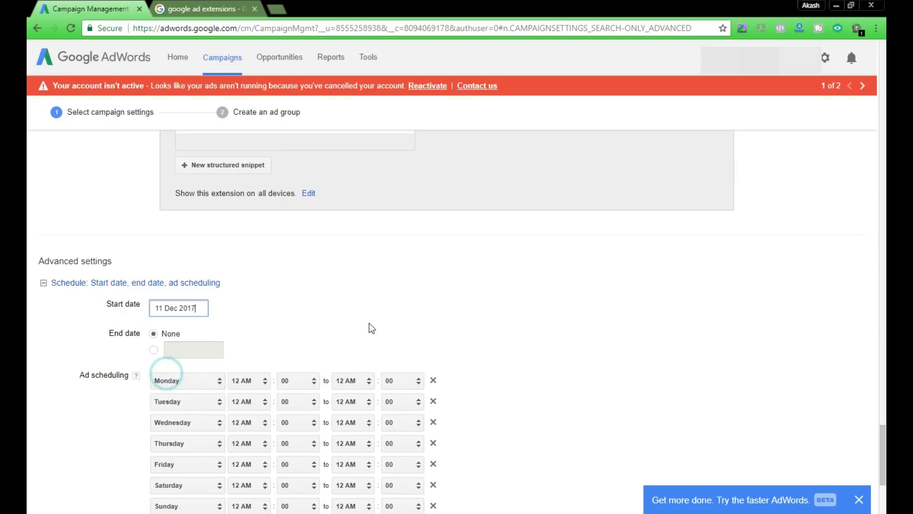
# Try 15 Dec 2017 as the campaign's end date and return the end date to None
pyautogui.click(153, 350)
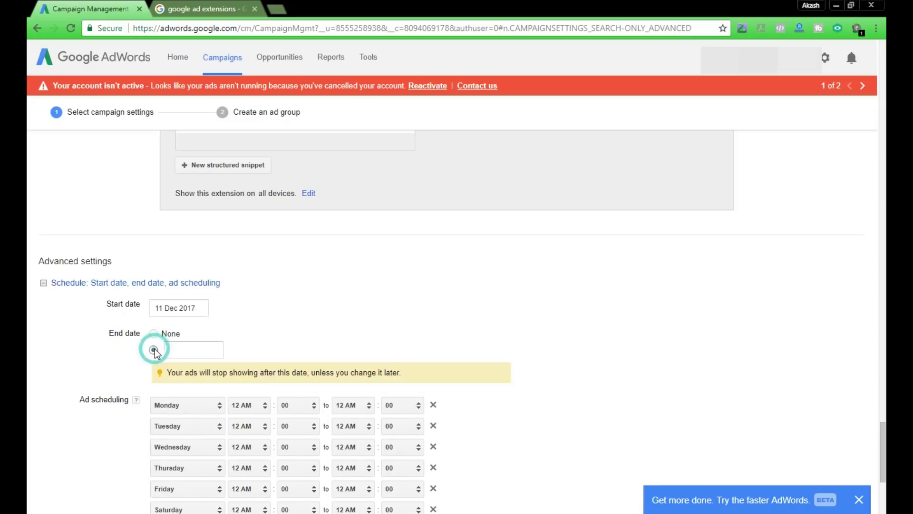
pyautogui.click(189, 351)
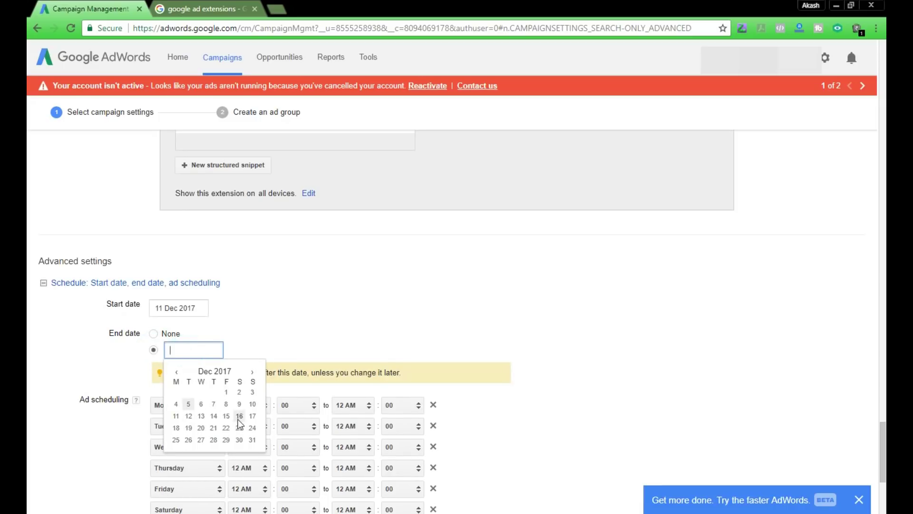
pyautogui.click(226, 416)
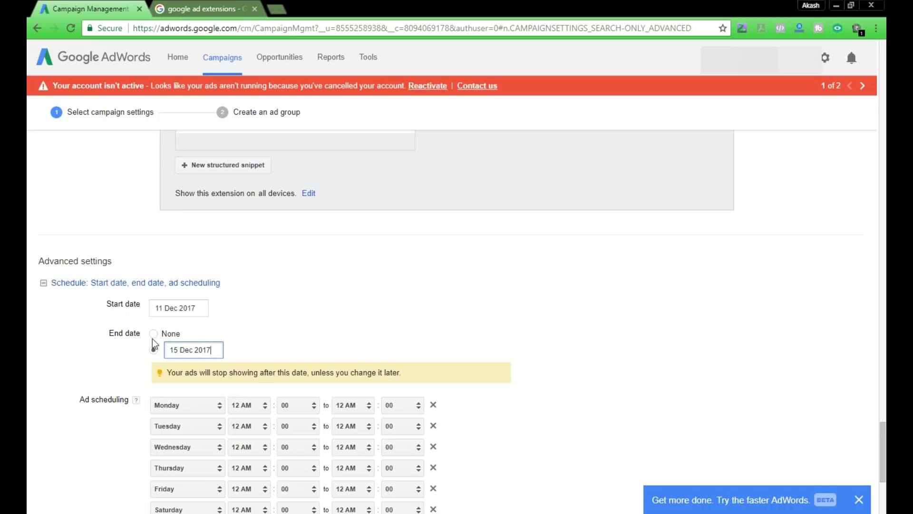
pyautogui.click(91, 354)
pyautogui.click(151, 335)
pyautogui.click(255, 343)
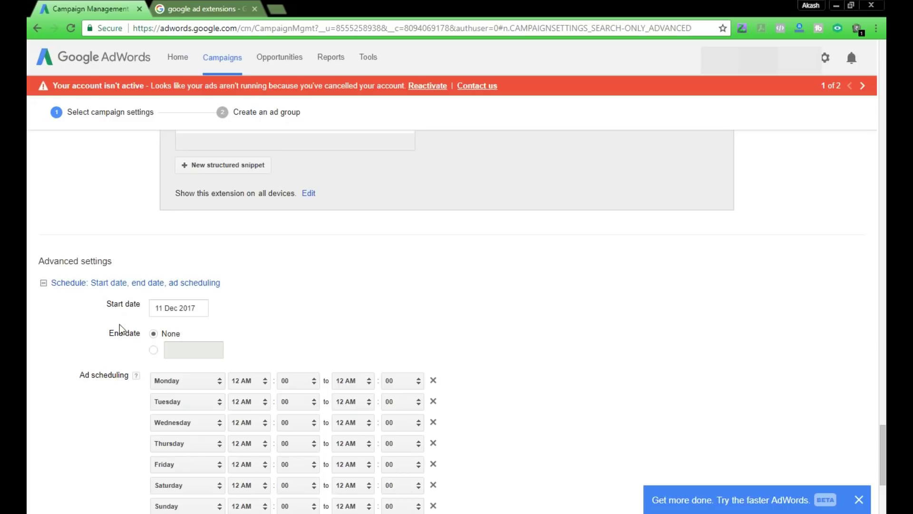
# Look through the day and start-hour choices in the Monday ad scheduling row, keeping Monday and 12 AM
pyautogui.scroll(-1, 119, 324)
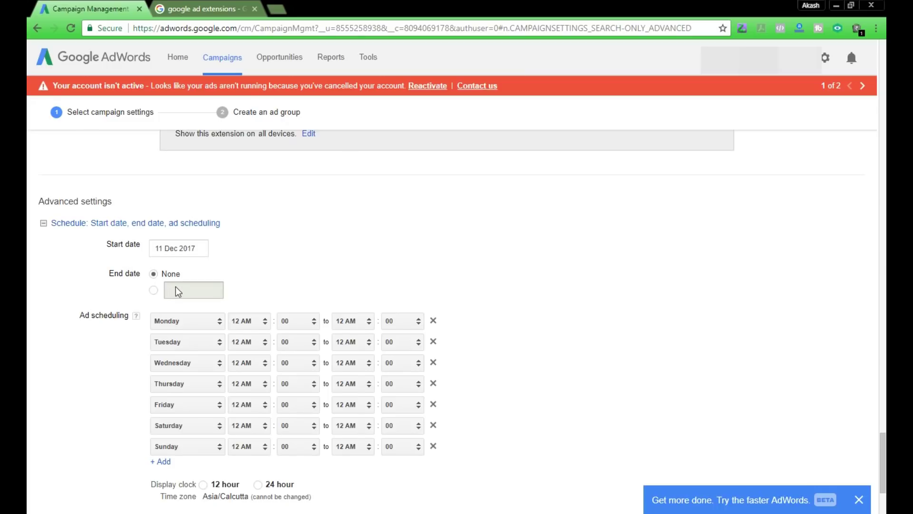
pyautogui.scroll(-1, 175, 286)
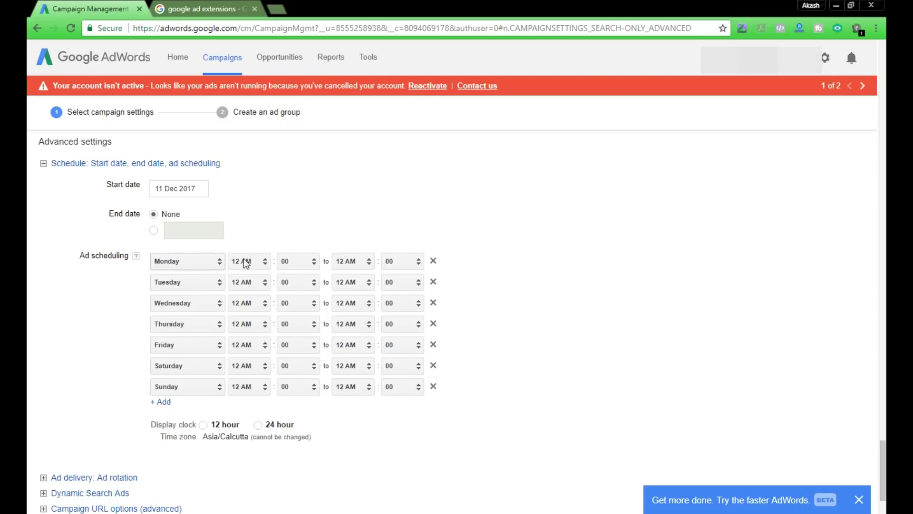
pyautogui.click(207, 261)
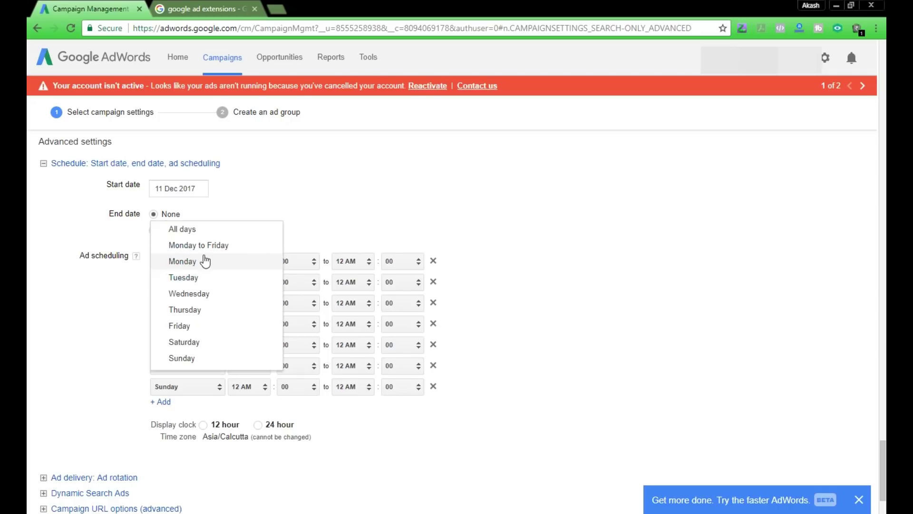
pyautogui.click(205, 261)
pyautogui.click(213, 260)
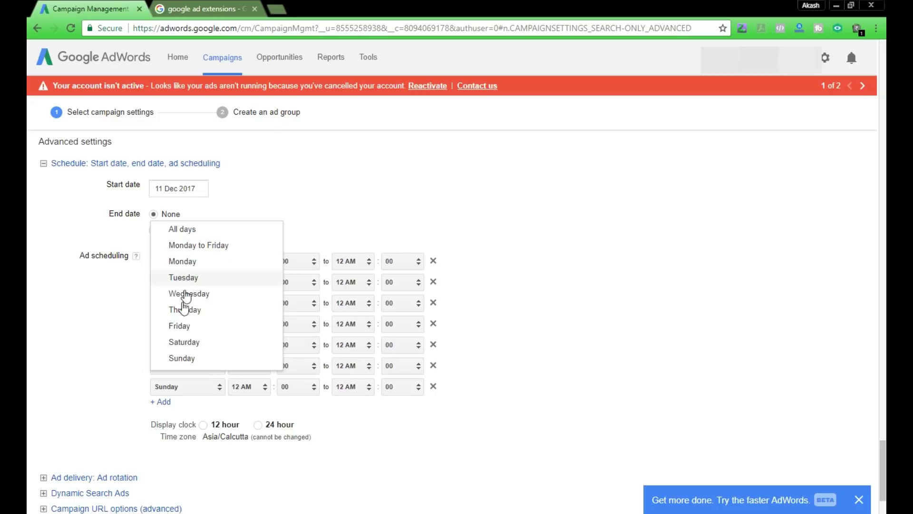
pyautogui.click(185, 261)
pyautogui.click(250, 267)
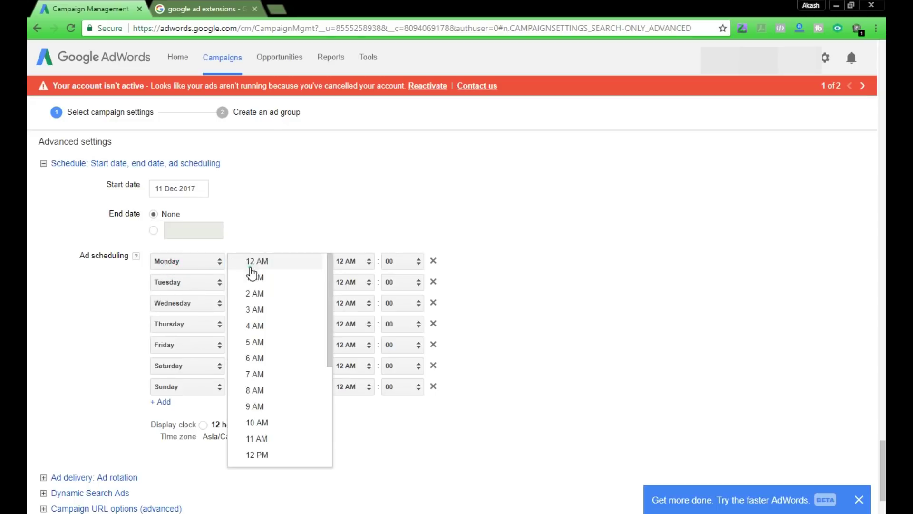
pyautogui.click(250, 267)
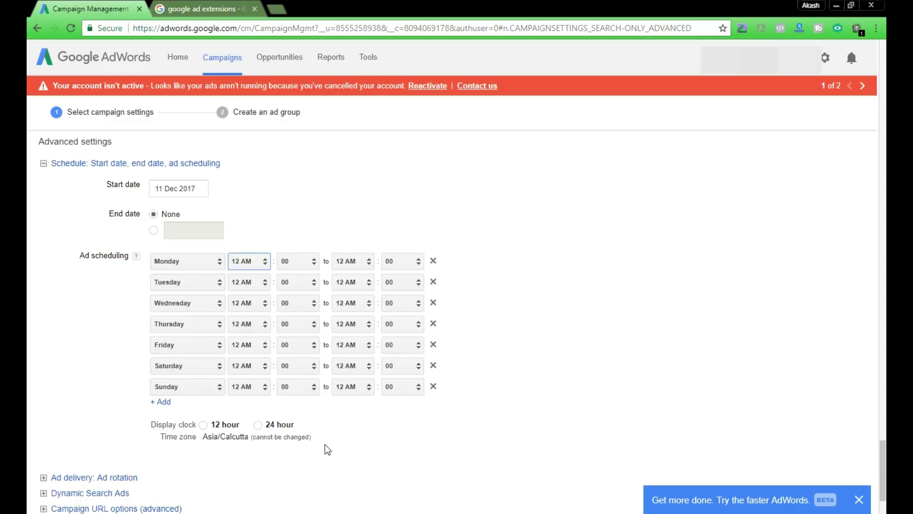
# Review the ad rotation options under Ad delivery, keep Optimise, and save the campaign settings to continue
pyautogui.scroll(-2, 324, 443)
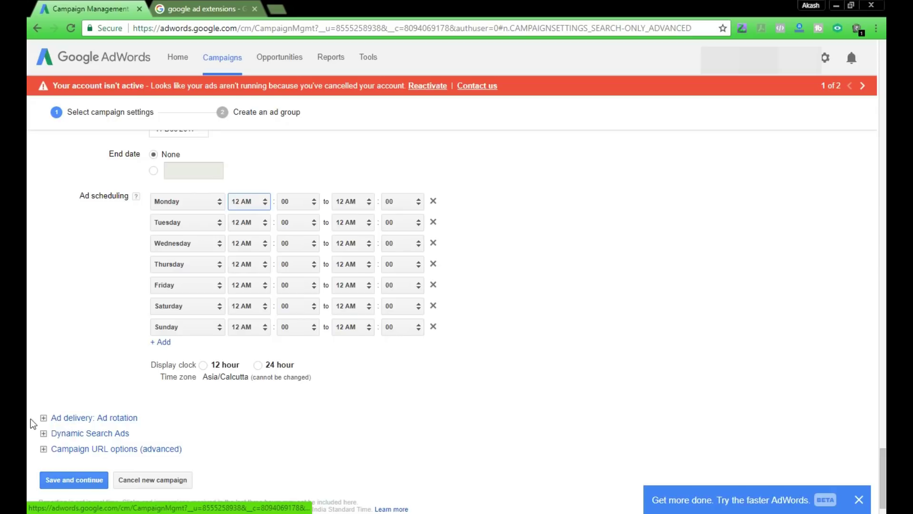
pyautogui.click(42, 418)
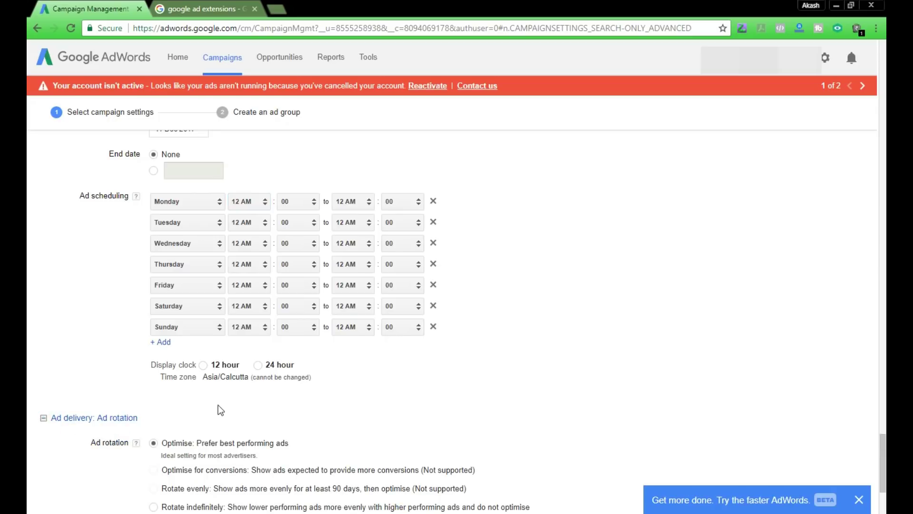
pyautogui.scroll(-1, 223, 402)
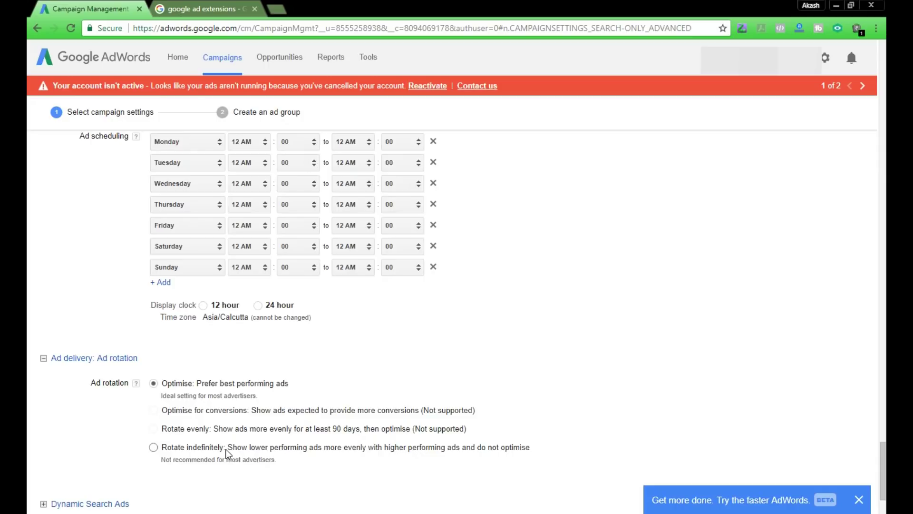
pyautogui.scroll(1, 227, 449)
pyautogui.scroll(-2, 209, 432)
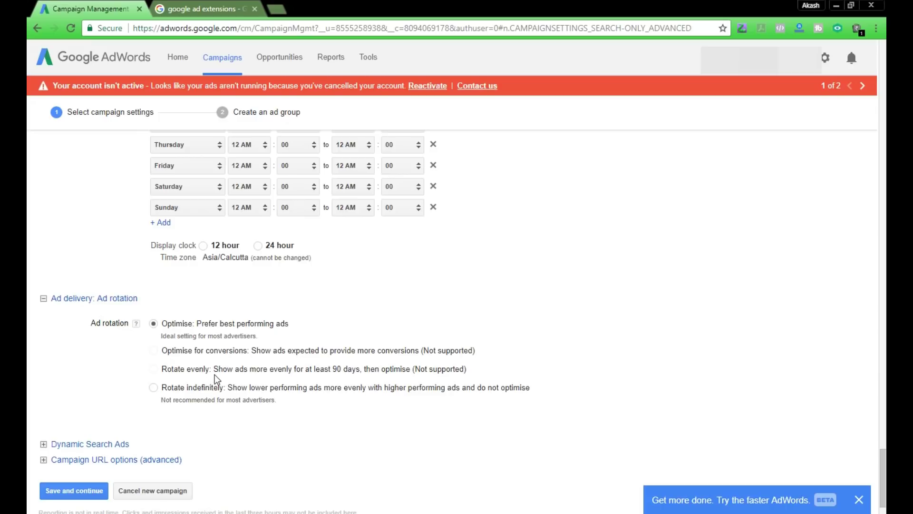
pyautogui.scroll(-1, 216, 374)
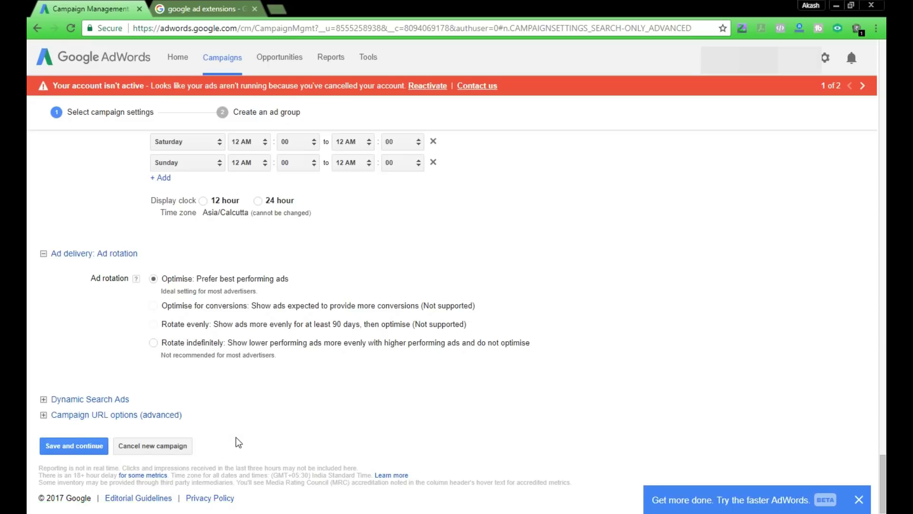
pyautogui.click(78, 447)
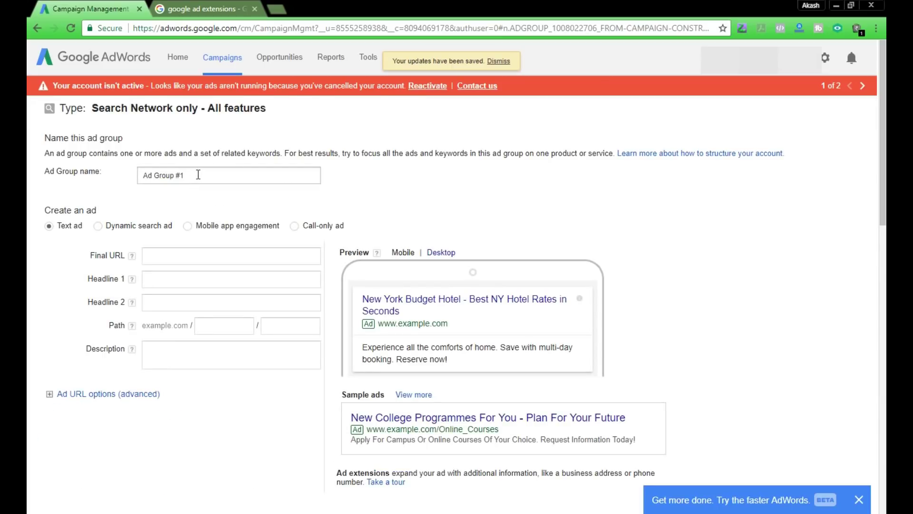
# Name the ad group shoes
pyautogui.click(198, 175)
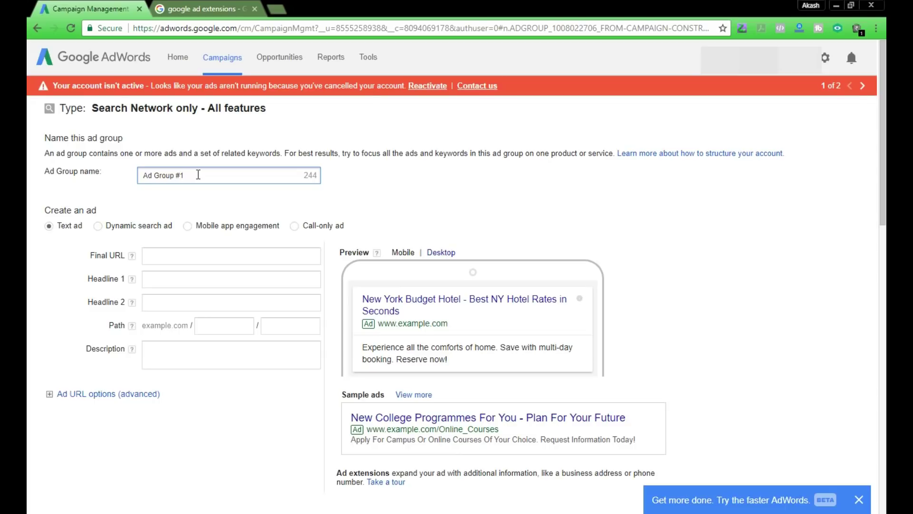
pyautogui.moveTo(198, 175); pyautogui.dragTo(121, 177)
pyautogui.write('shoes')
# Fill in the text ad's two display path parts with brand and one
pyautogui.scroll(-1, 51, 179)
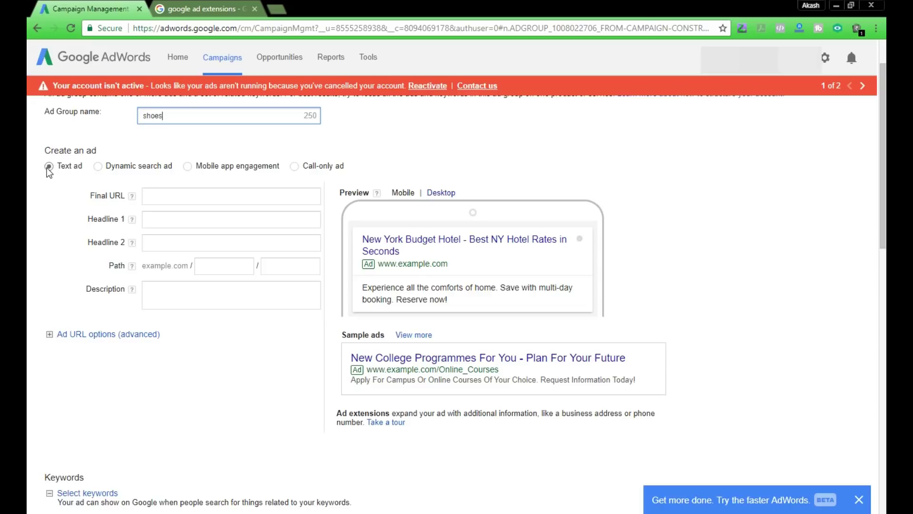
pyautogui.click(167, 199)
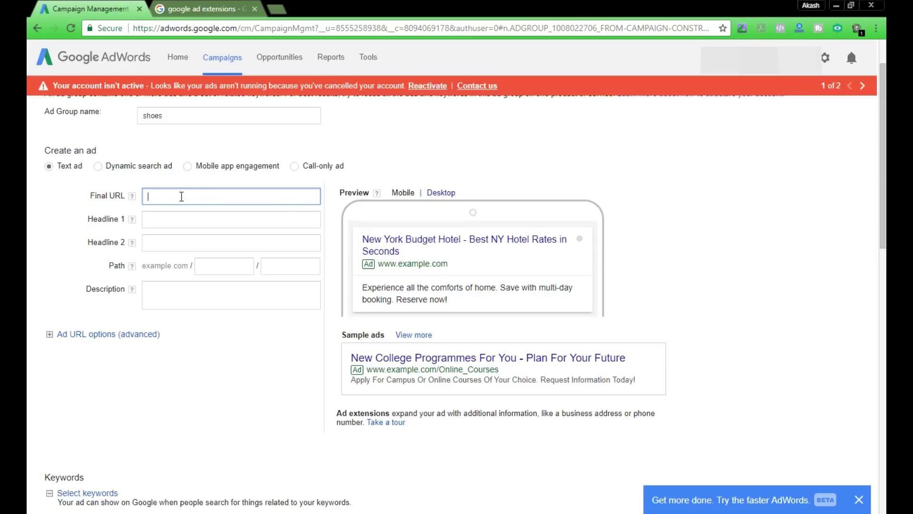
pyautogui.click(148, 221)
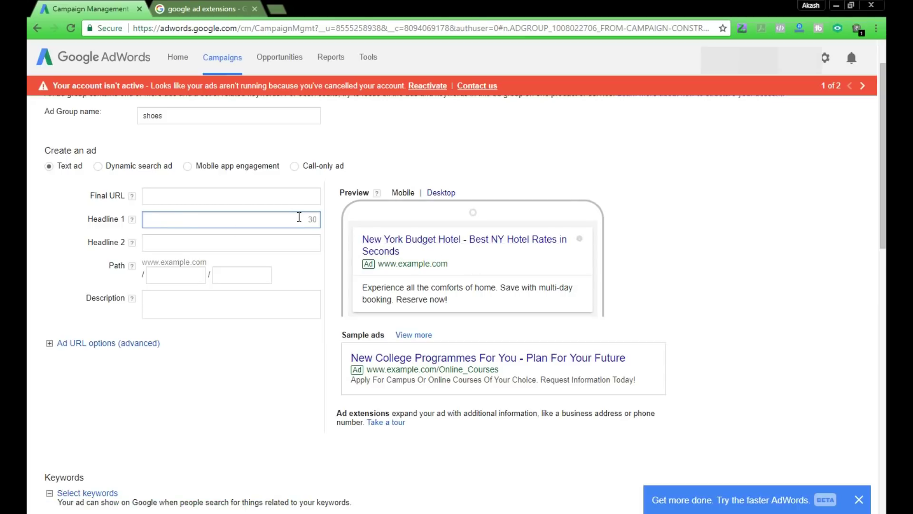
pyautogui.click(191, 242)
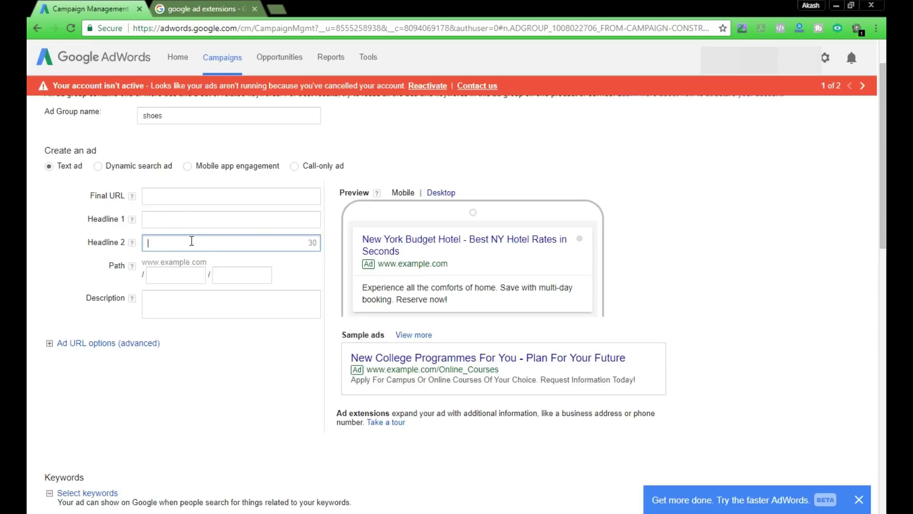
pyautogui.click(169, 280)
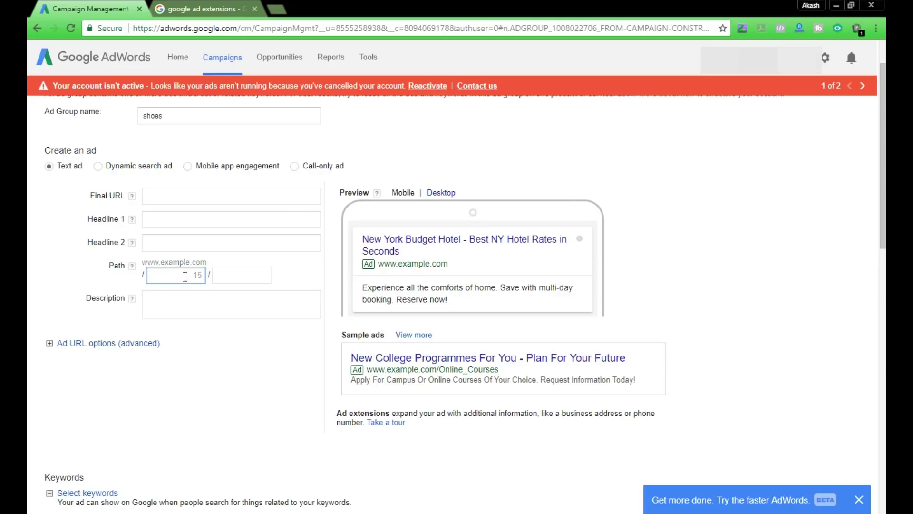
pyautogui.write('brand')
pyautogui.click(238, 276)
pyautogui.write('one')
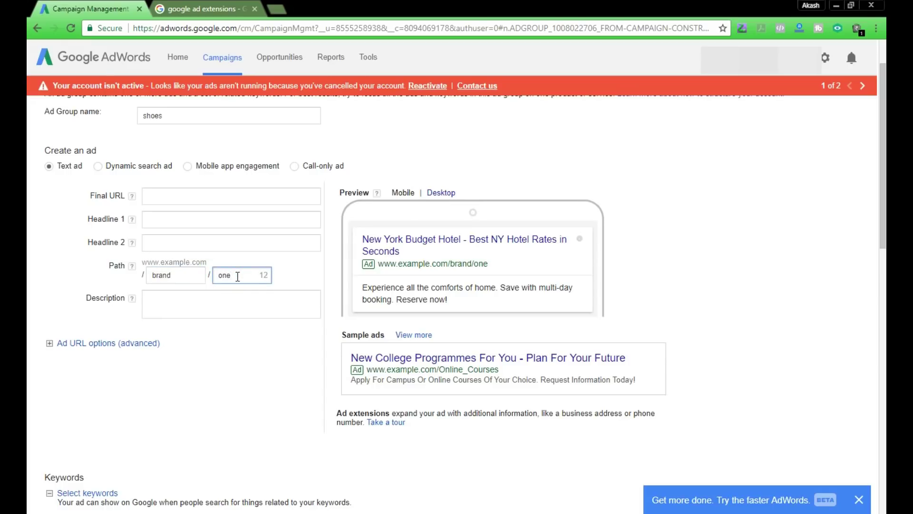
pyautogui.click(162, 203)
pyautogui.write('www.')
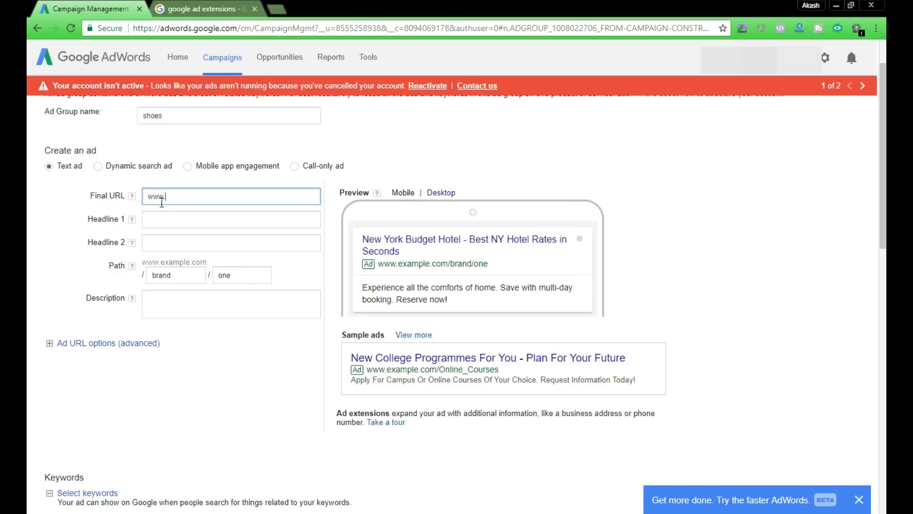
pyautogui.write('a3brothers.com')
# Examine how the final URL and both path parts combine into the address in the ad preview
pyautogui.click(190, 243)
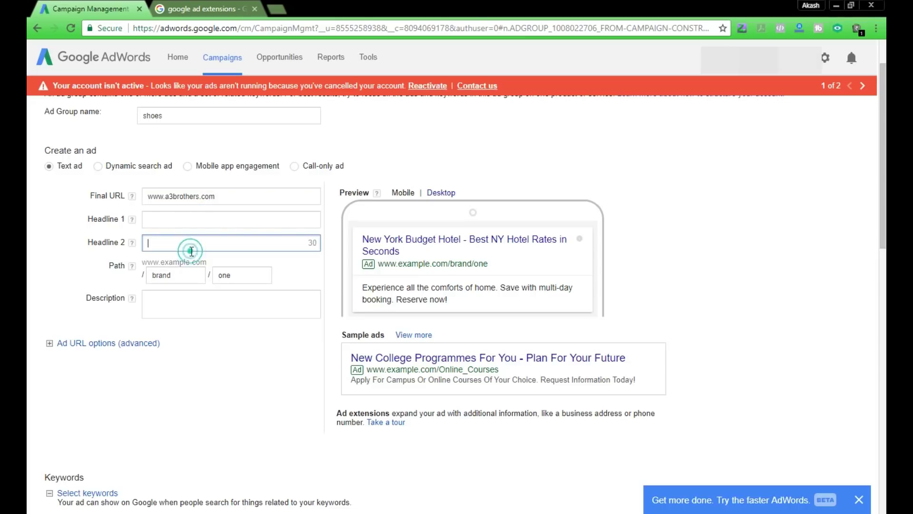
pyautogui.click(206, 214)
pyautogui.click(231, 197)
pyautogui.click(235, 223)
pyautogui.click(235, 195)
pyautogui.tripleClick(235, 196)
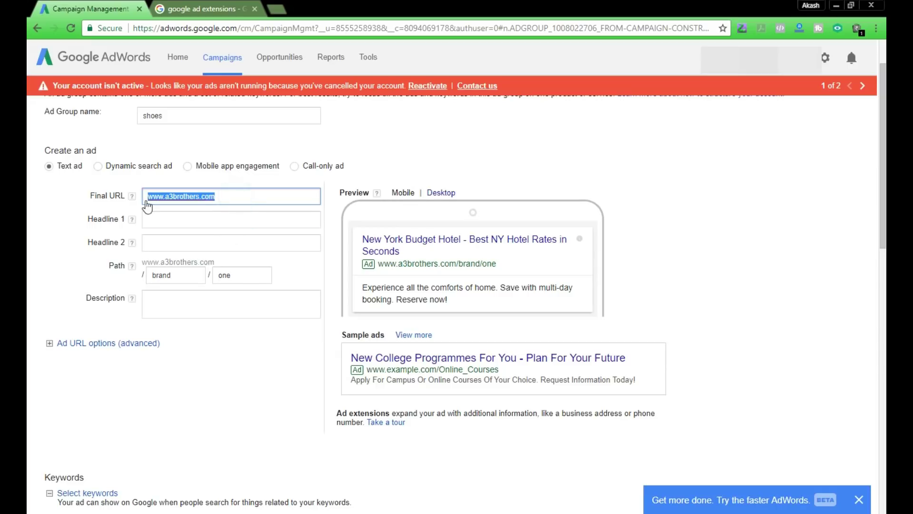
pyautogui.click(167, 281)
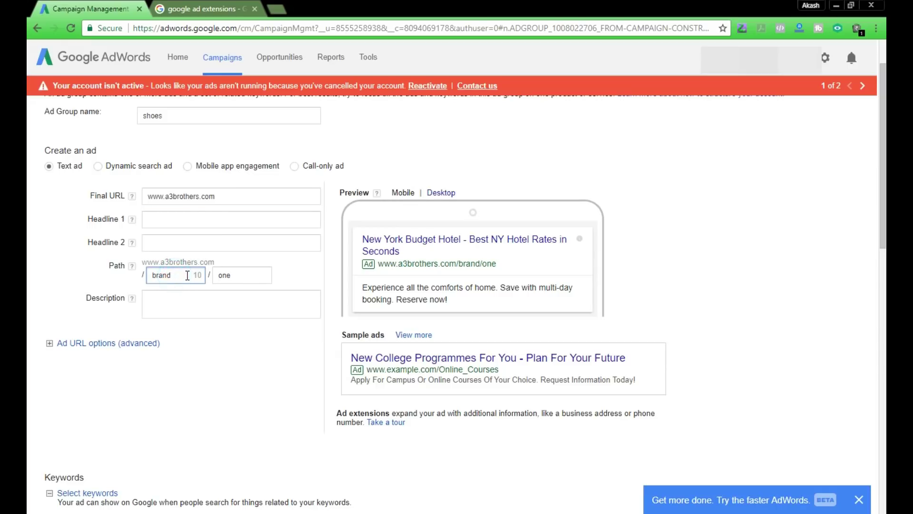
pyautogui.doubleClick(167, 278)
pyautogui.doubleClick(246, 275)
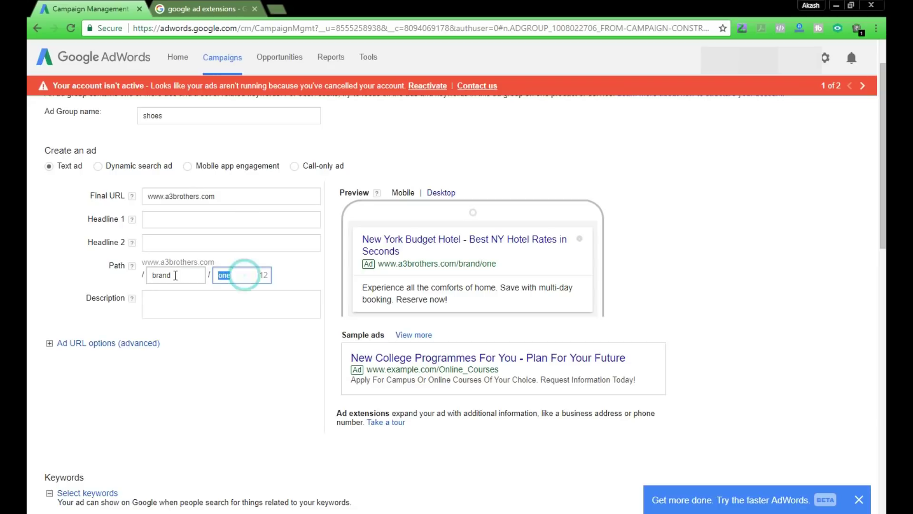
pyautogui.click(166, 245)
pyautogui.click(246, 195)
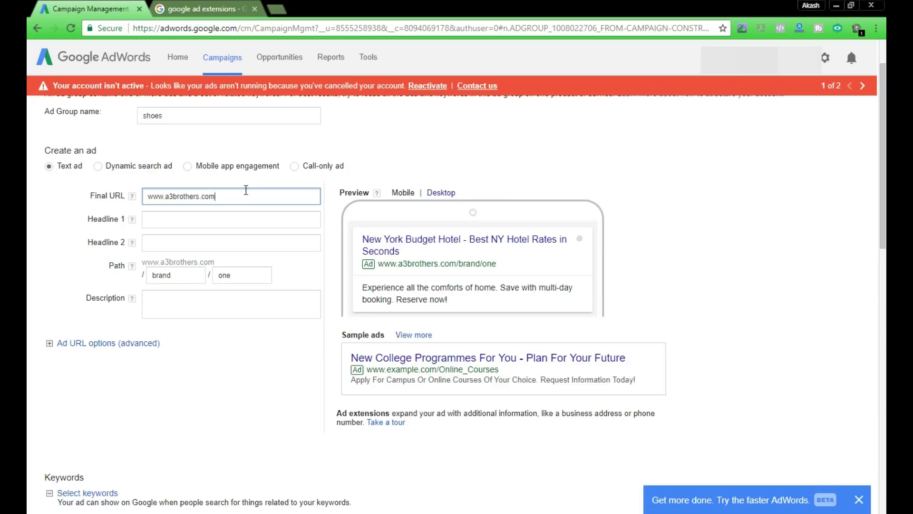
pyautogui.scroll(1, 246, 190)
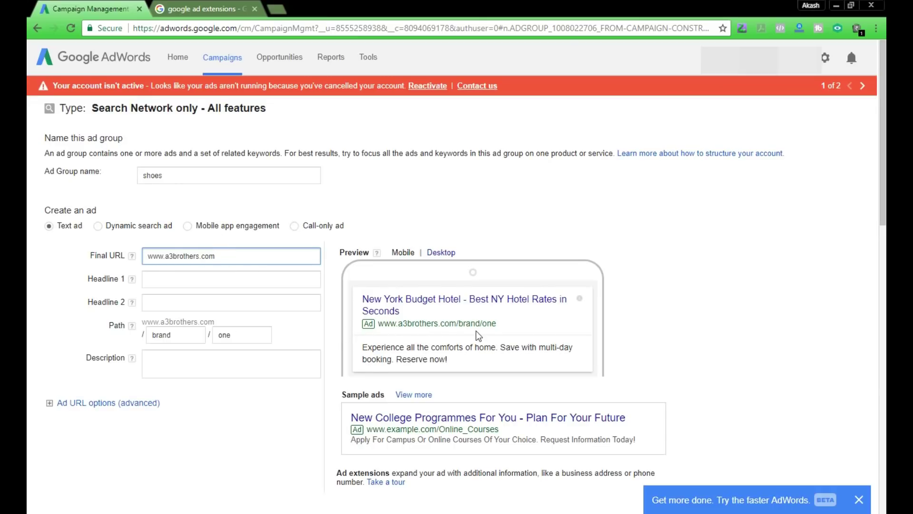
pyautogui.write('/shoes')
pyautogui.write('t')
pyautogui.click(216, 276)
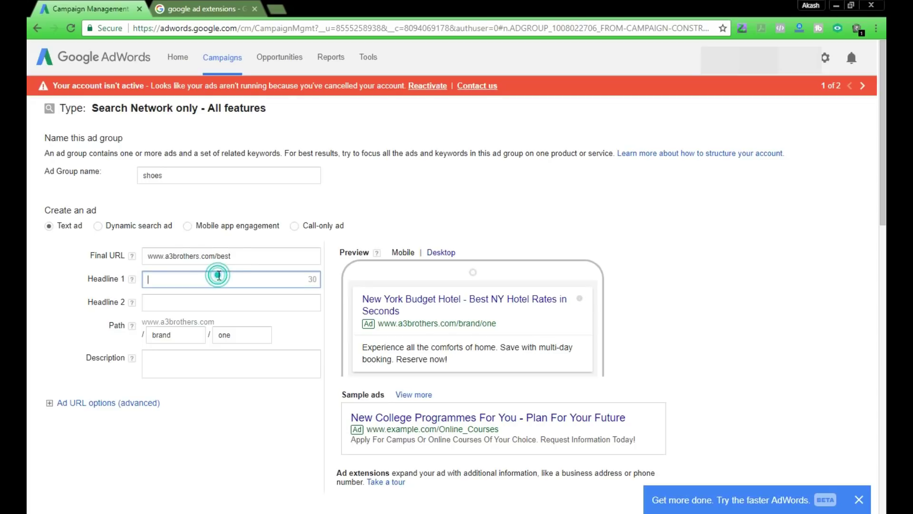
# Compare the /best part of the final URL with the display address shown in the ad preview
pyautogui.doubleClick(240, 256)
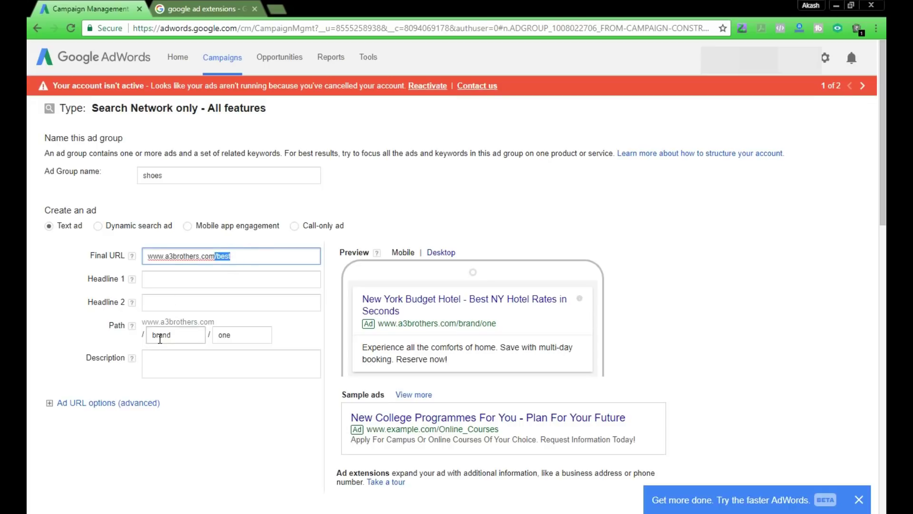
pyautogui.click(456, 324)
pyautogui.moveTo(456, 324); pyautogui.dragTo(387, 328)
pyautogui.click(425, 338)
# Fill in the text ad's headlines with "men shoes" as headline 1 and "best in the market" as headline 2
pyautogui.click(176, 305)
pyautogui.click(172, 282)
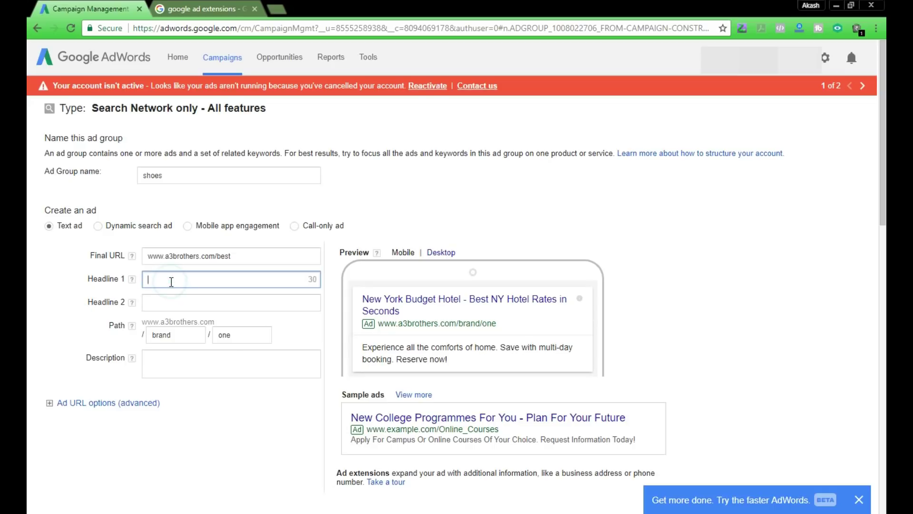
pyautogui.write('me')
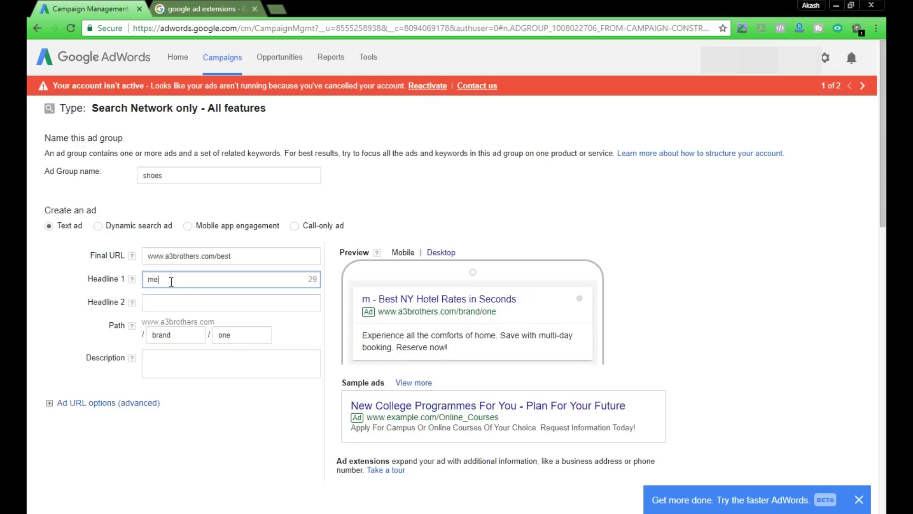
pyautogui.write('n shoes')
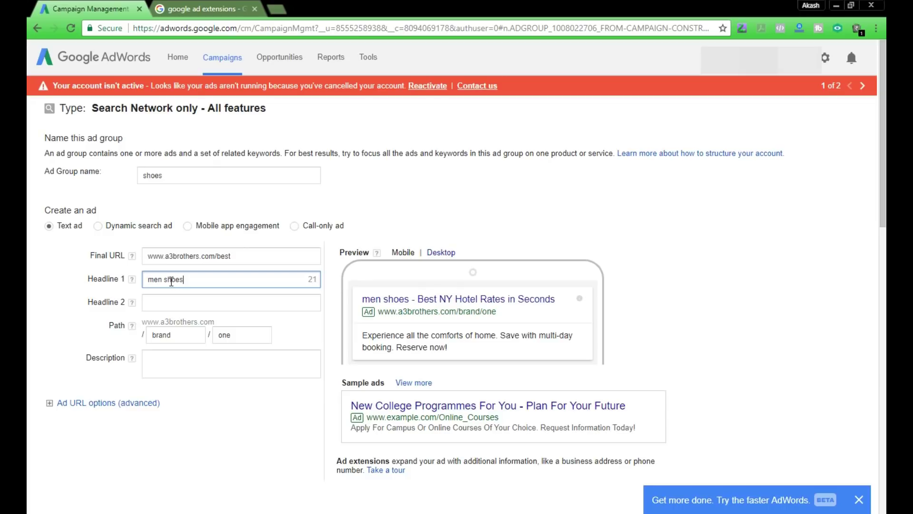
pyautogui.click(169, 301)
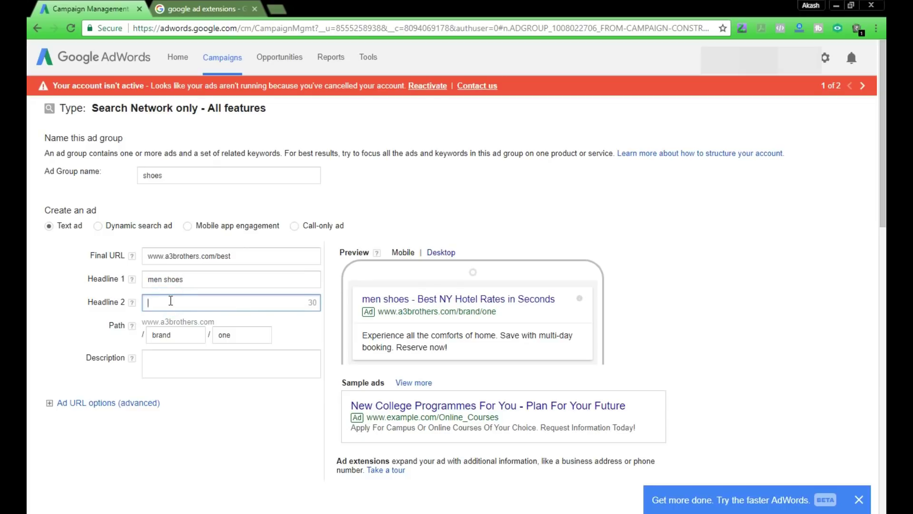
pyautogui.write('best i')
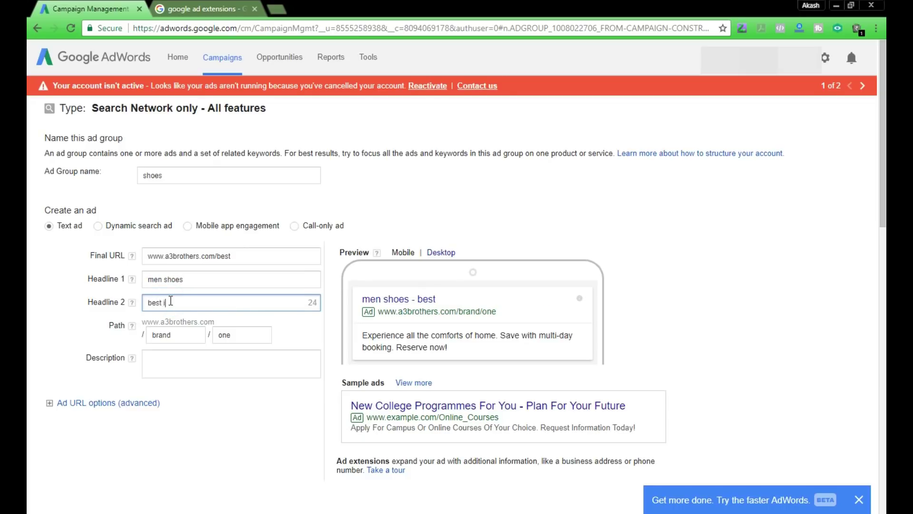
pyautogui.write('n the markt')
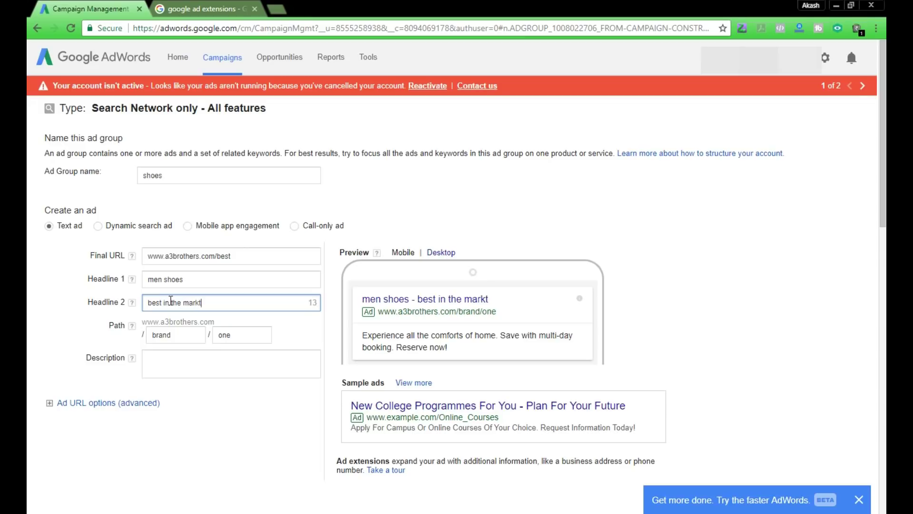
pyautogui.press('BackSpace')
pyautogui.write('et')
# Enter "exclusive offer on all brands 40% off BUY NOW!!" as the text ad's description
pyautogui.scroll(-3, 141, 346)
pyautogui.click(182, 241)
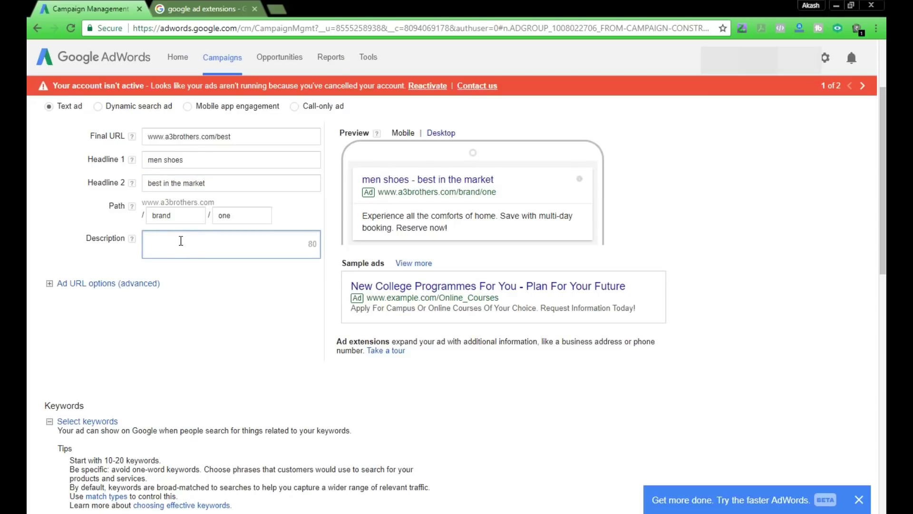
pyautogui.write('exclu')
pyautogui.write('si')
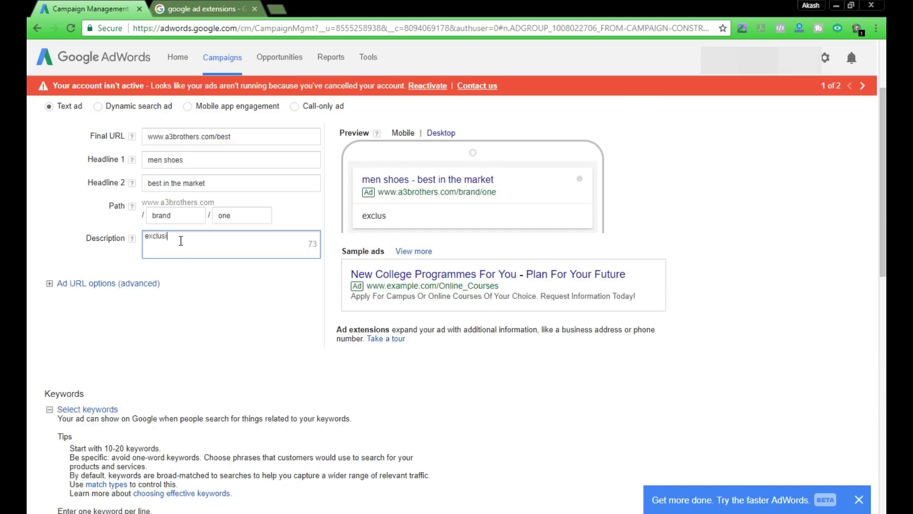
pyautogui.write('ve offer on all brands 40')
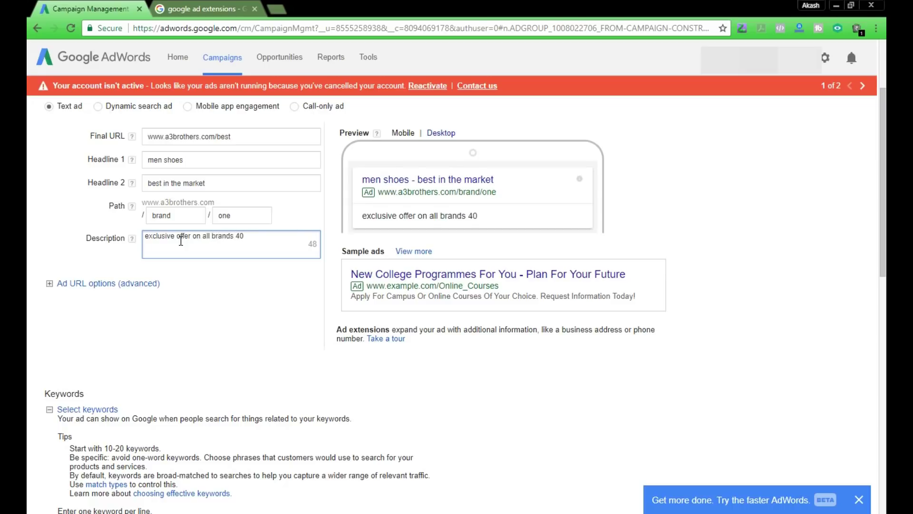
pyautogui.write('% off BUY NOW!!')
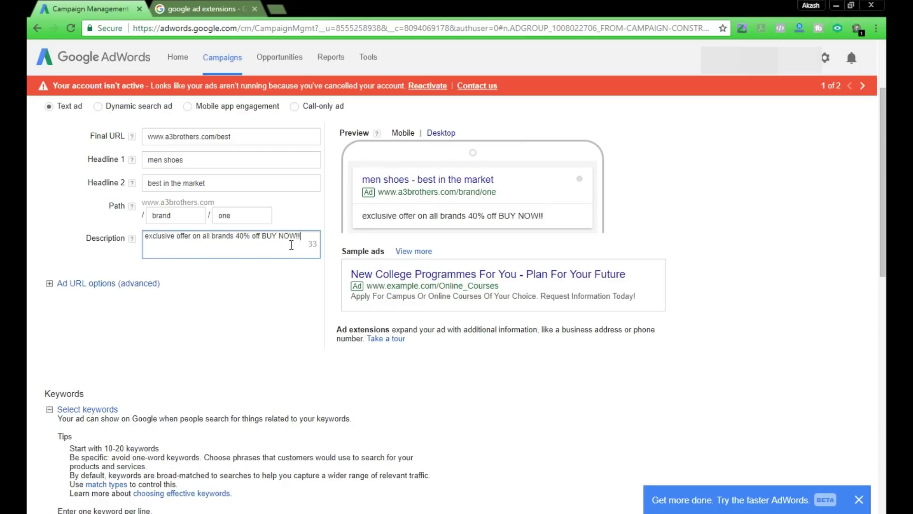
pyautogui.hotkey('ctrl', 'a')
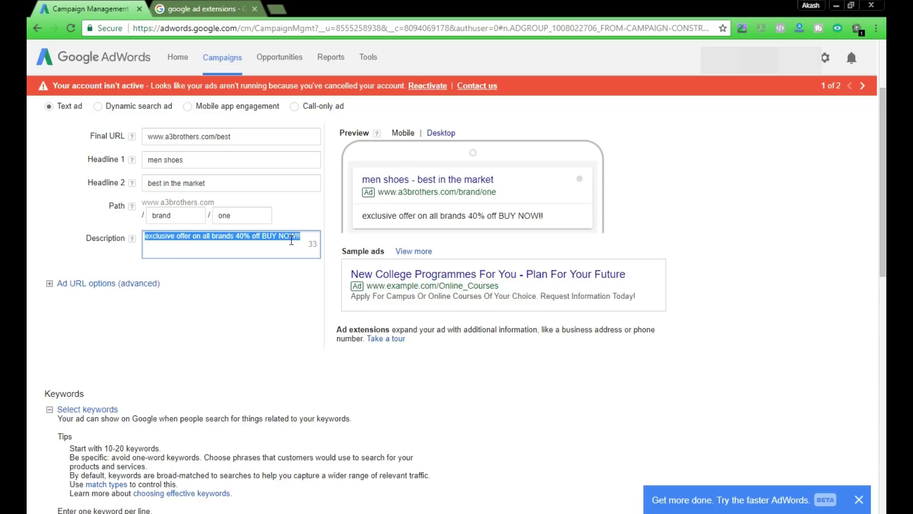
pyautogui.hotkey('ctrl', 'x')
pyautogui.hotkey('ctrl', 'v')
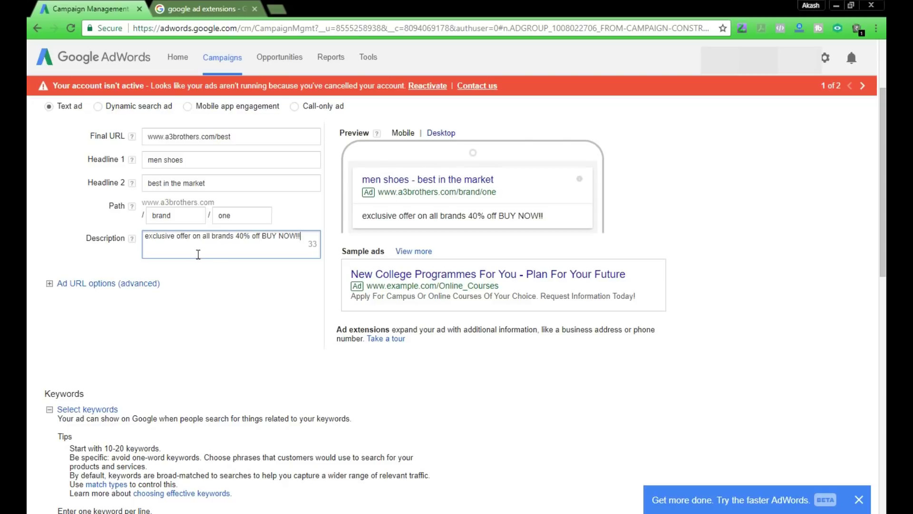
# Compare the desktop and mobile previews of the completed text ad
pyautogui.click(214, 274)
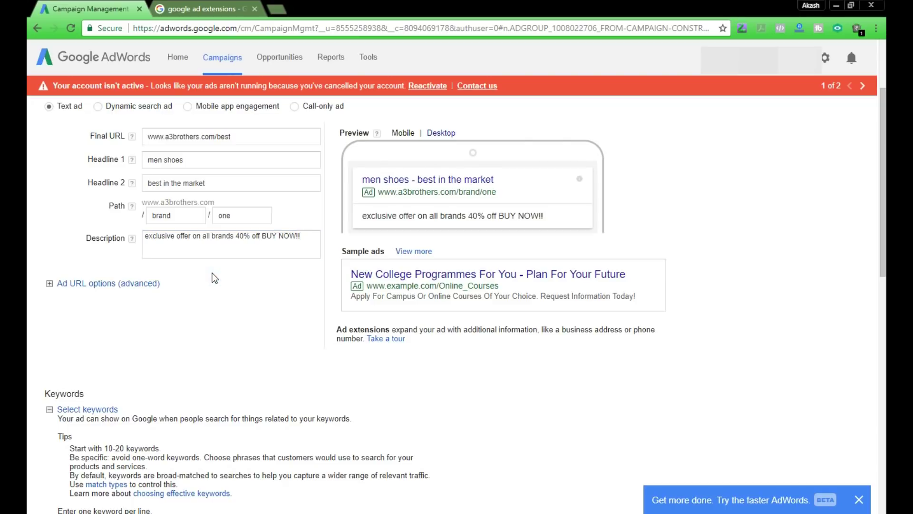
pyautogui.click(436, 133)
pyautogui.click(401, 132)
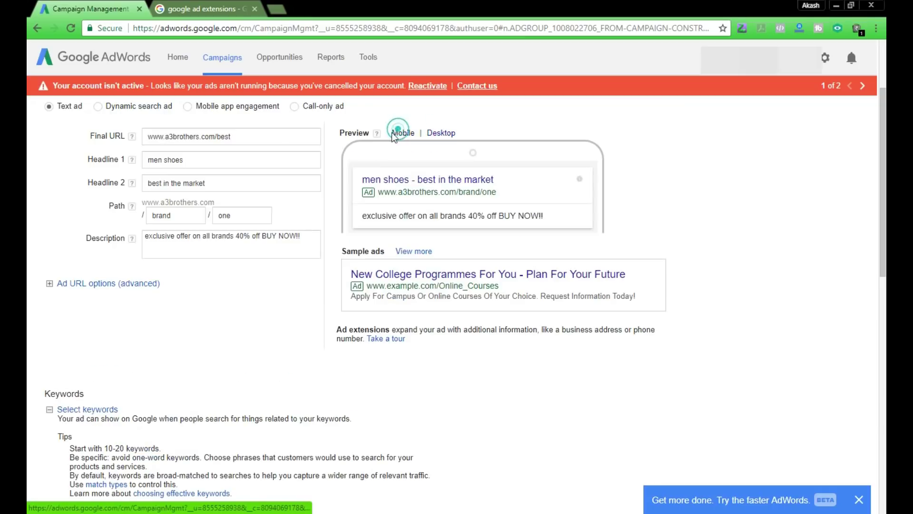
pyautogui.scroll(-6, 38, 280)
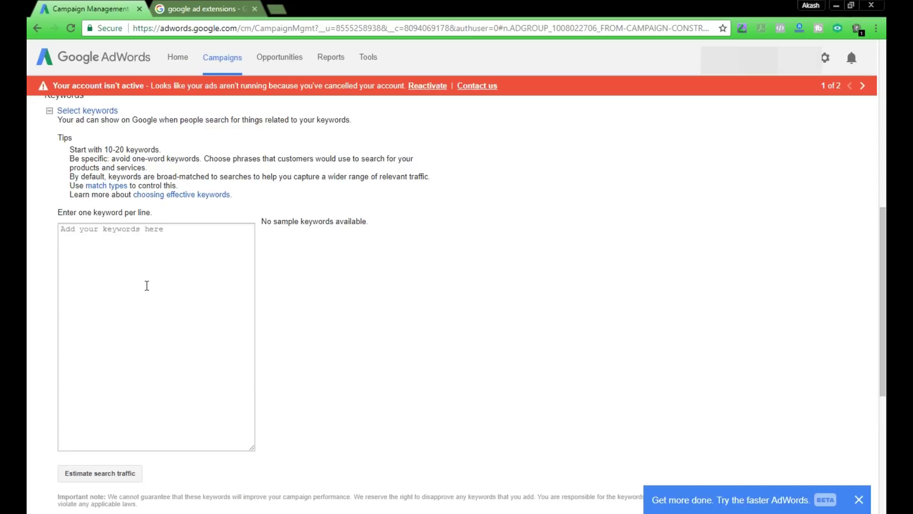
pyautogui.click(146, 285)
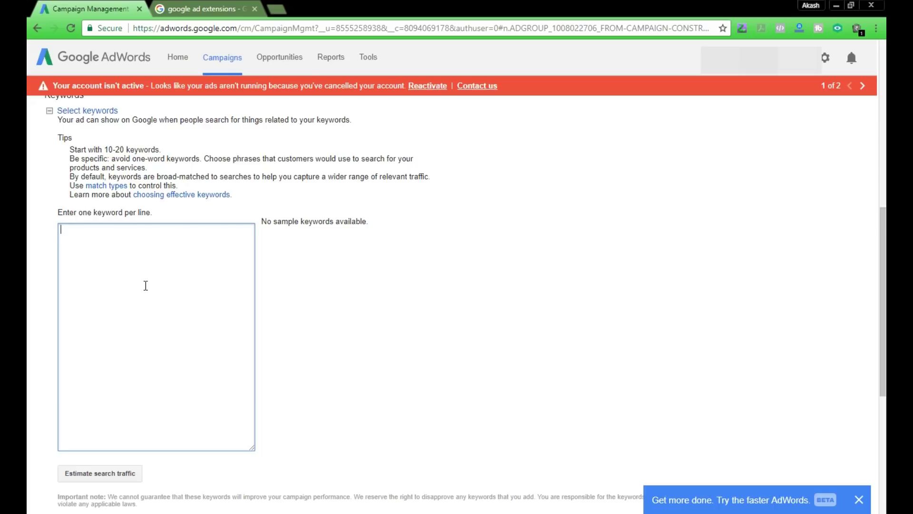
pyautogui.write('show')
pyautogui.press('BackSpace')
pyautogui.write('es')
pyautogui.doubleClick(109, 230)
pyautogui.press('BackSpace')
pyautogui.scroll(-2, 413, 319)
pyautogui.scroll(2, 356, 238)
pyautogui.click(347, 313)
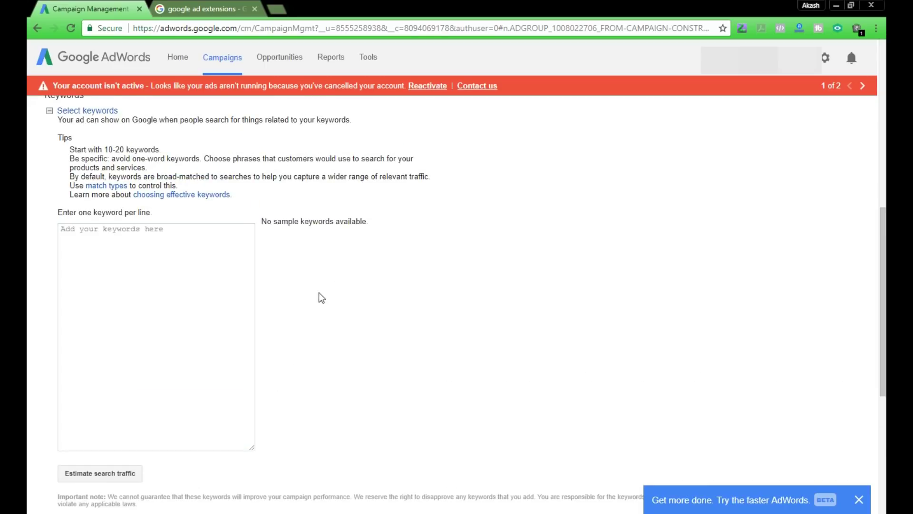
# Add the keywords "buy men shoes" and "buy black color shoes" to the ad group, one per line
pyautogui.click(169, 253)
pyautogui.write('buy')
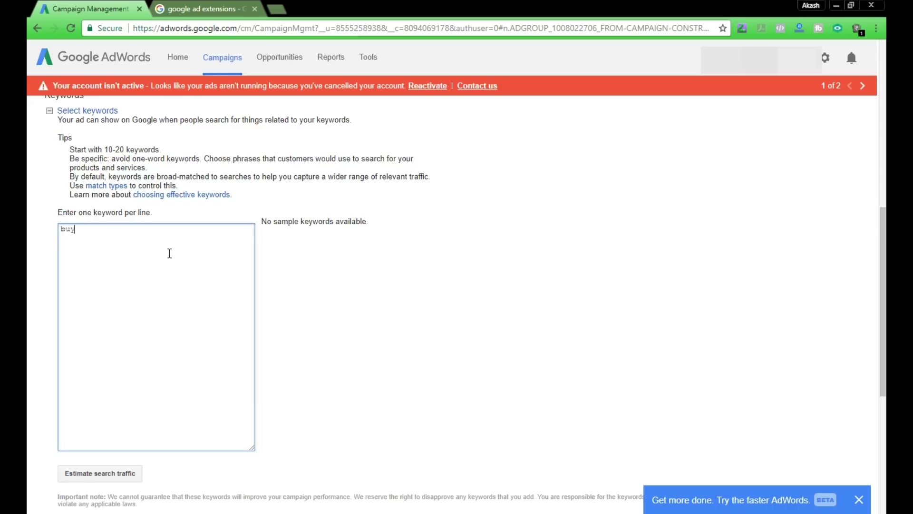
pyautogui.write(' men sahoes')
pyautogui.press('Return')
pyautogui.write('buy black color shoes')
pyautogui.scroll(1, 169, 253)
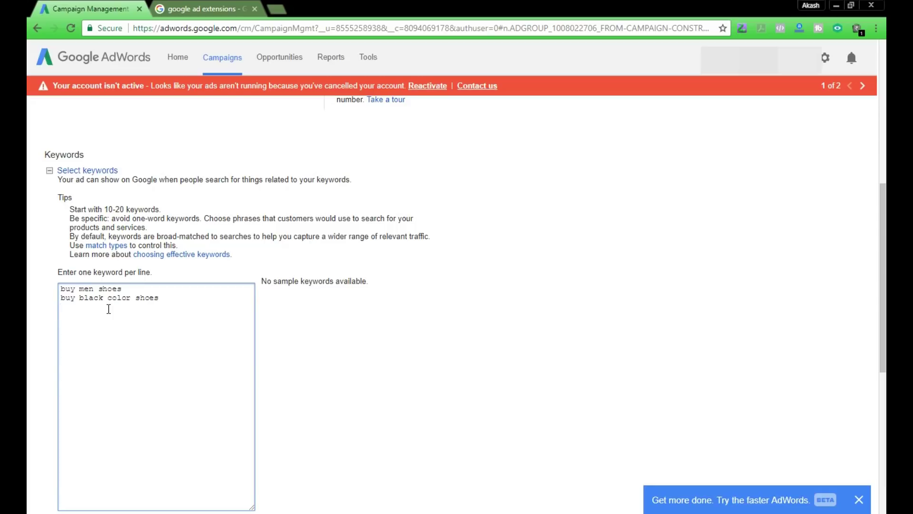
pyautogui.scroll(-1, 109, 308)
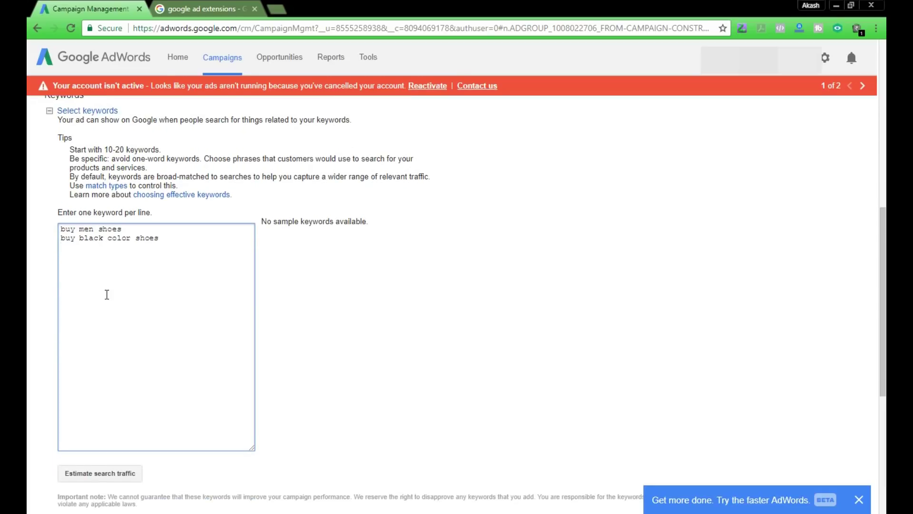
pyautogui.click(118, 268)
pyautogui.click(94, 265)
# Set the ad group's default maximum cost-per-click bid to ₹25
pyautogui.scroll(-3, 156, 267)
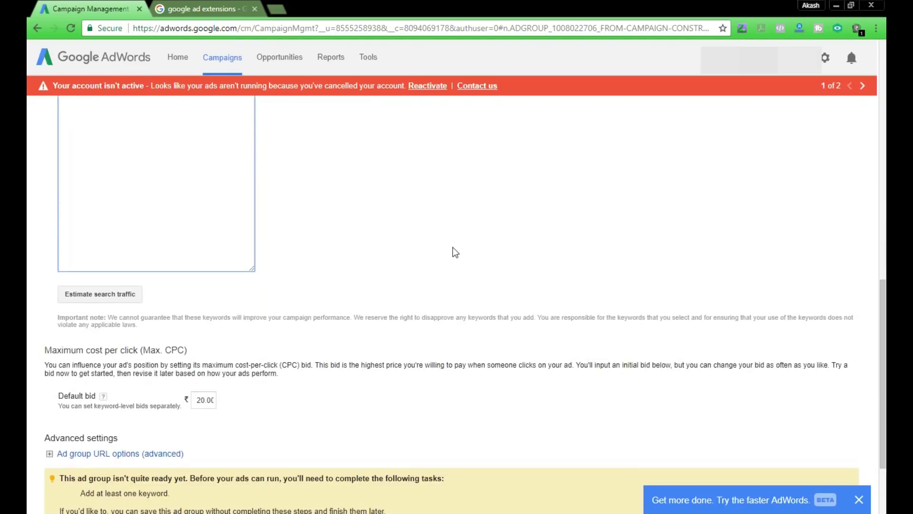
pyautogui.scroll(-2, 452, 251)
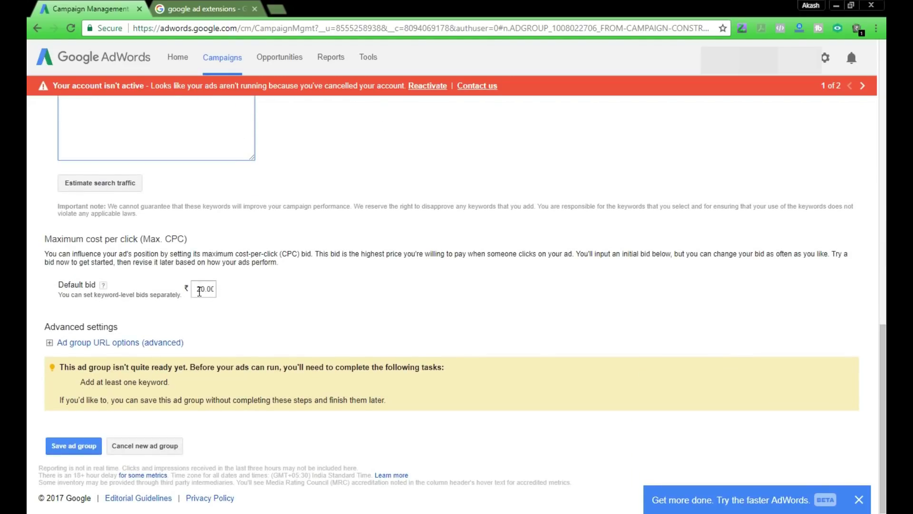
pyautogui.click(197, 290)
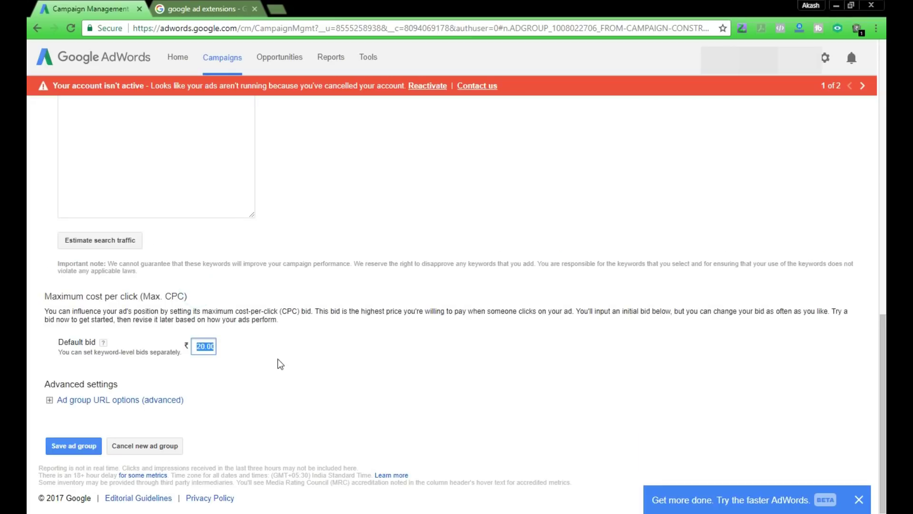
pyautogui.click(238, 350)
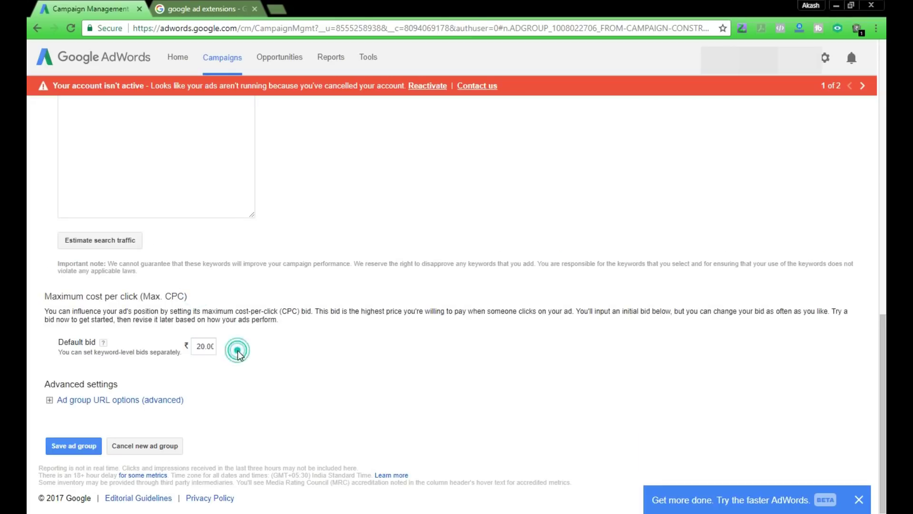
pyautogui.click(198, 346)
pyautogui.write('25')
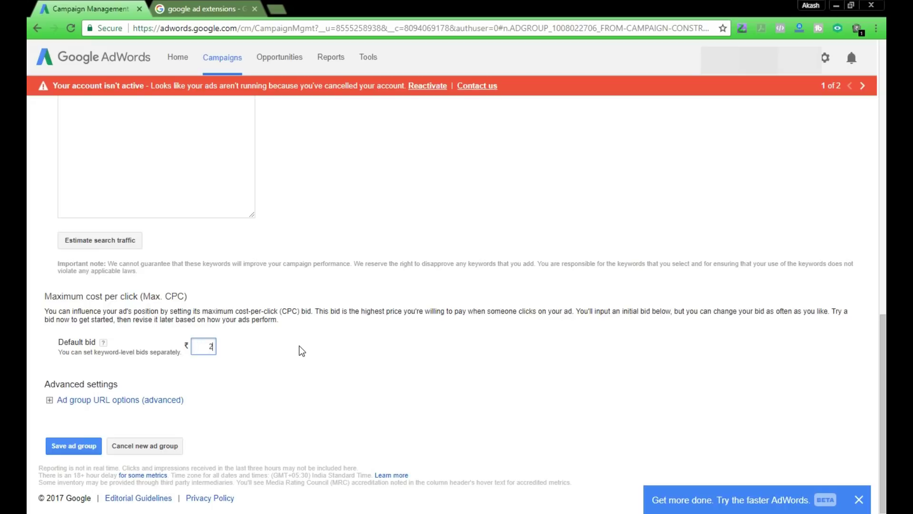
pyautogui.click(300, 350)
# Review the entered keywords and default bid, and save the shoes ad group
pyautogui.scroll(1, 211, 343)
pyautogui.scroll(5, 183, 281)
pyautogui.scroll(-4, 116, 281)
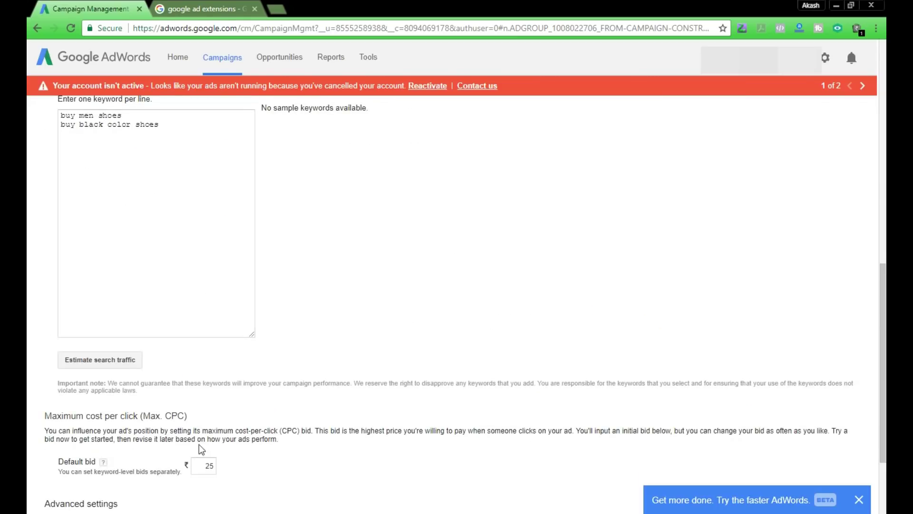
pyautogui.scroll(3, 198, 452)
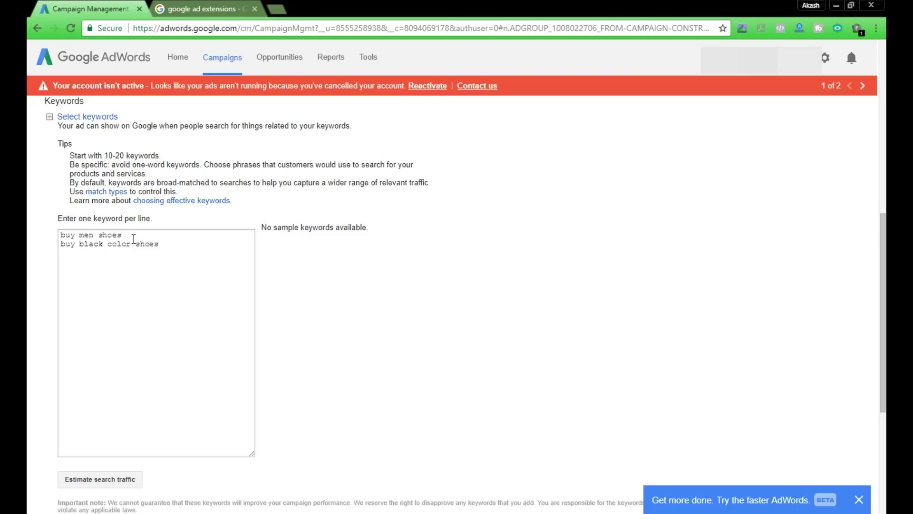
pyautogui.scroll(-3, 137, 243)
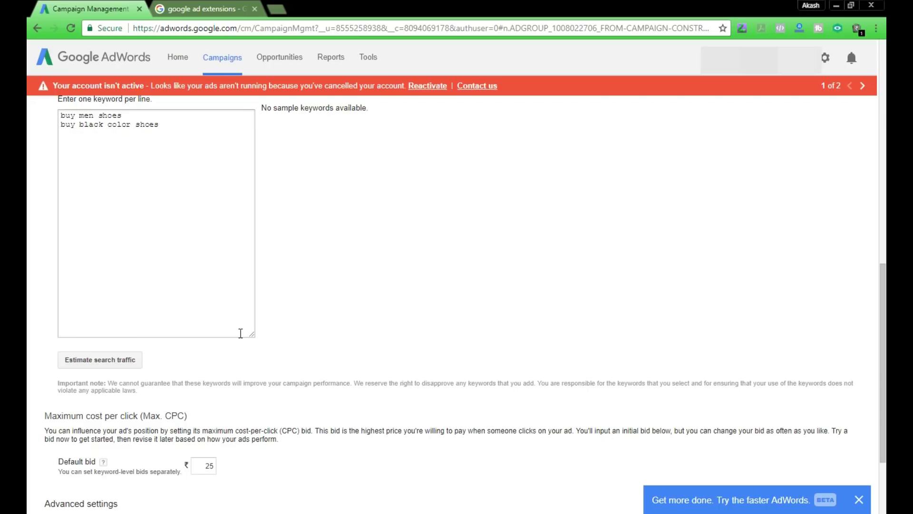
pyautogui.scroll(-3, 241, 333)
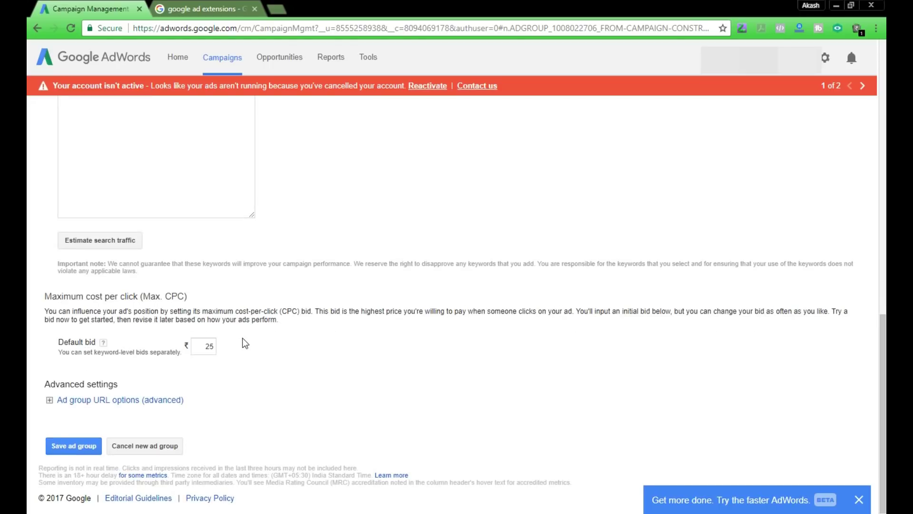
pyautogui.click(75, 446)
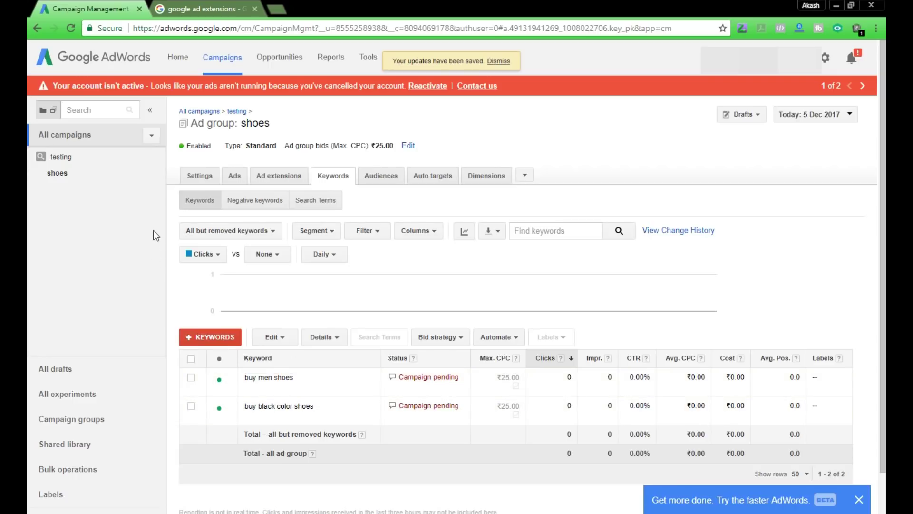
# Show the overview of all campaigns in the account
pyautogui.click(177, 57)
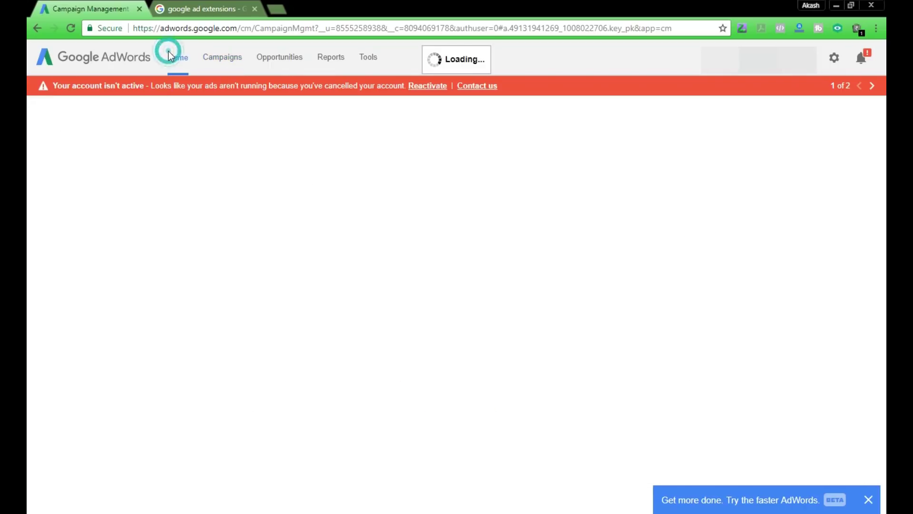
pyautogui.click(210, 59)
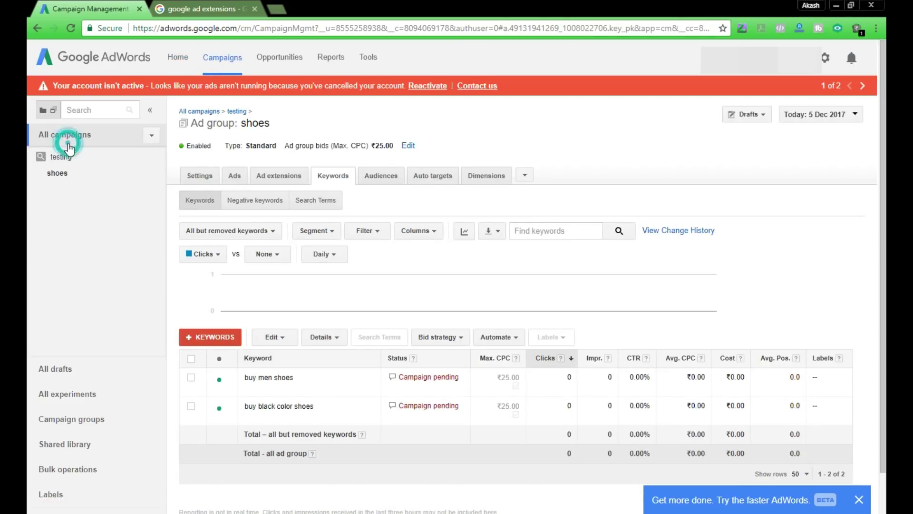
pyautogui.click(65, 134)
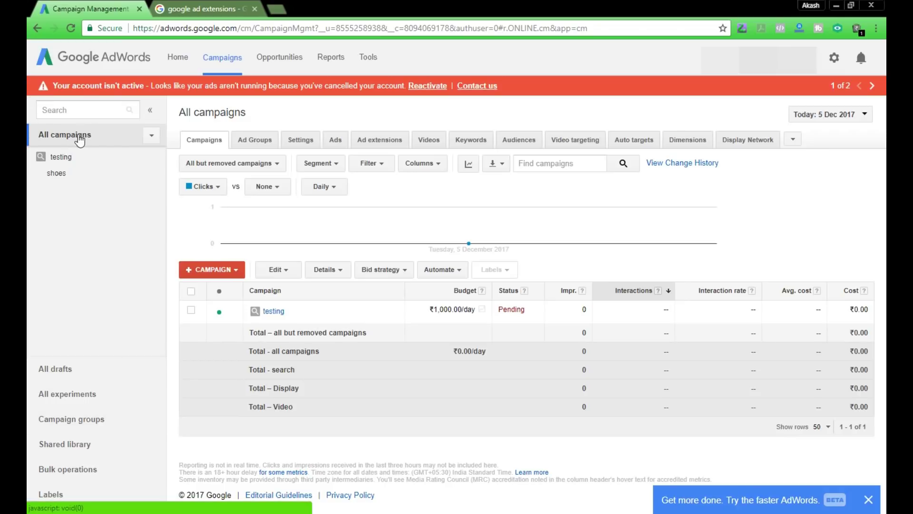
pyautogui.click(150, 136)
pyautogui.click(150, 137)
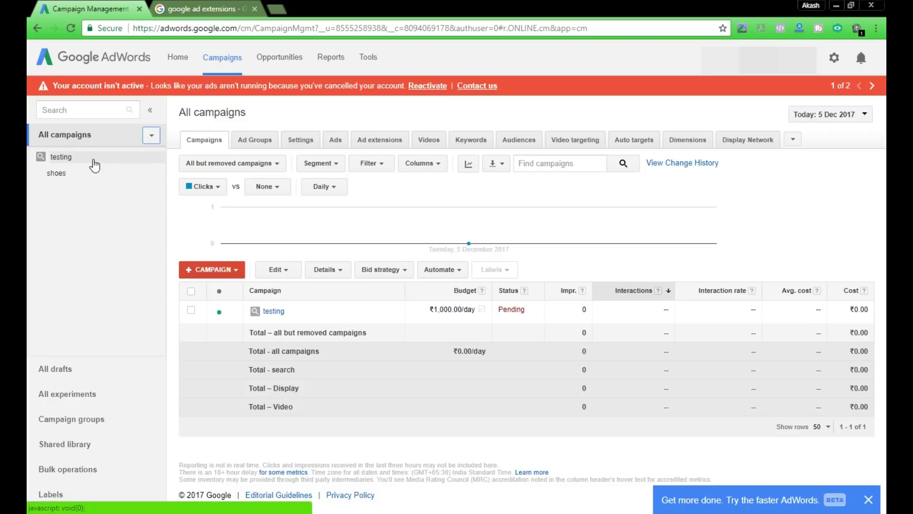
# Review the testing campaign's ad groups and ads, and the keywords of its shoes ad group
pyautogui.click(94, 157)
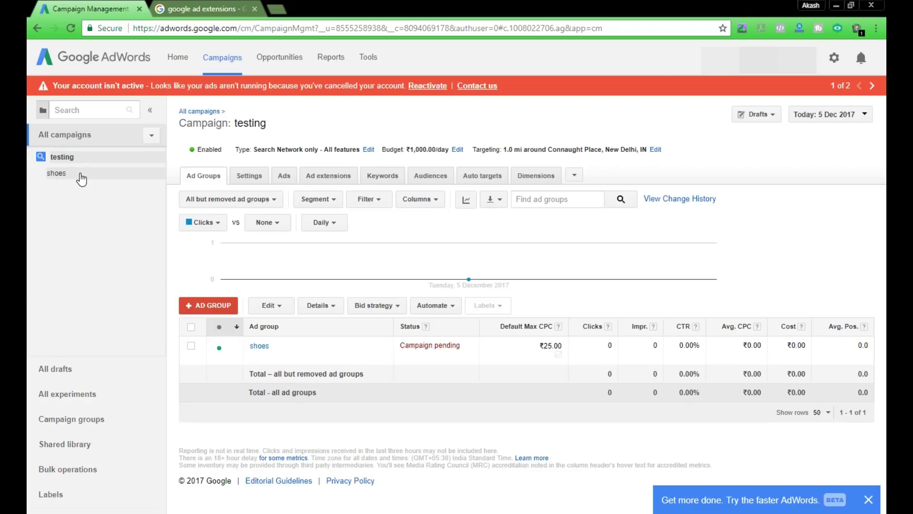
pyautogui.click(79, 174)
pyautogui.click(81, 157)
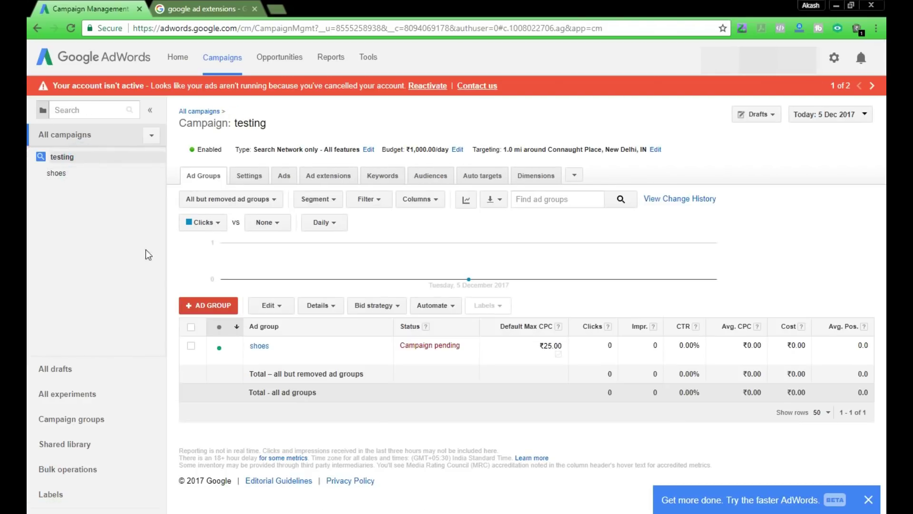
pyautogui.click(96, 175)
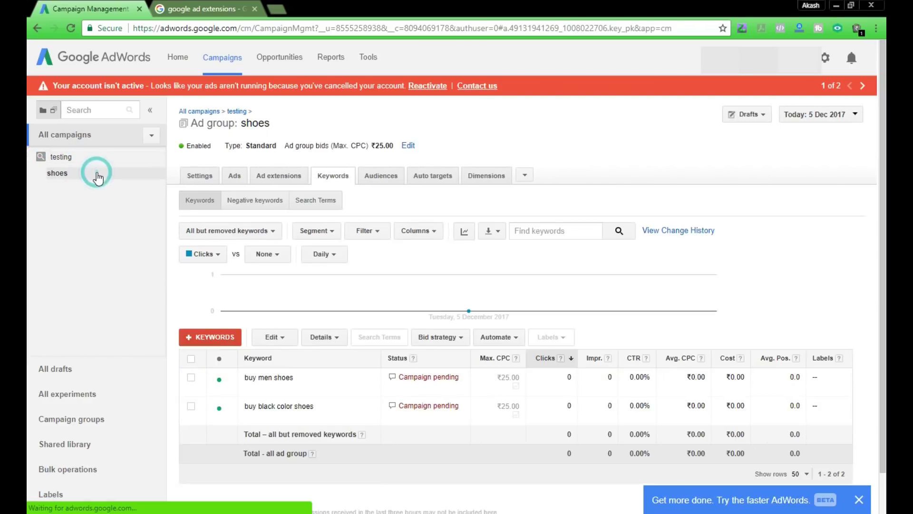
pyautogui.click(102, 157)
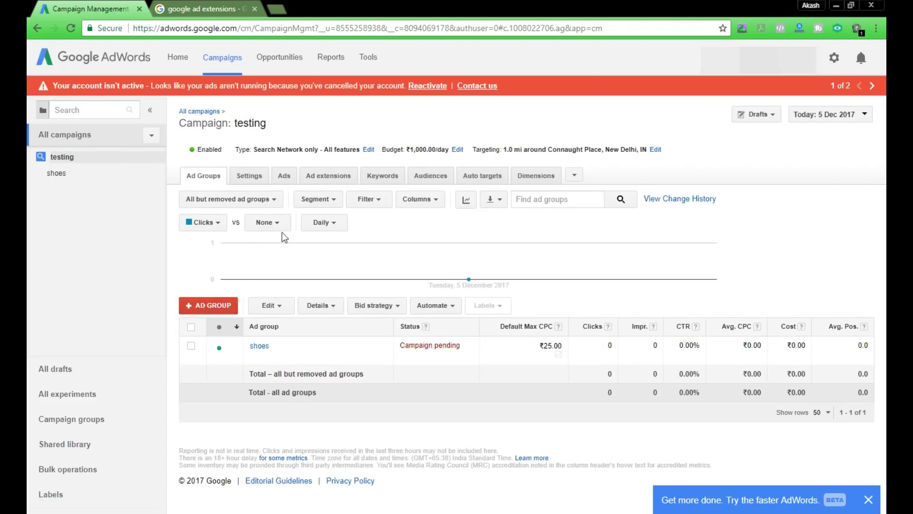
pyautogui.click(283, 179)
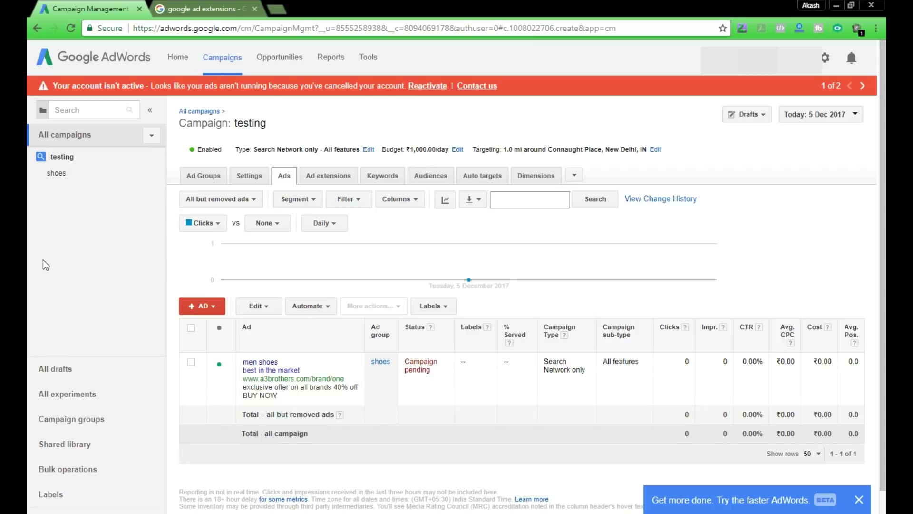
pyautogui.scroll(-1, 53, 266)
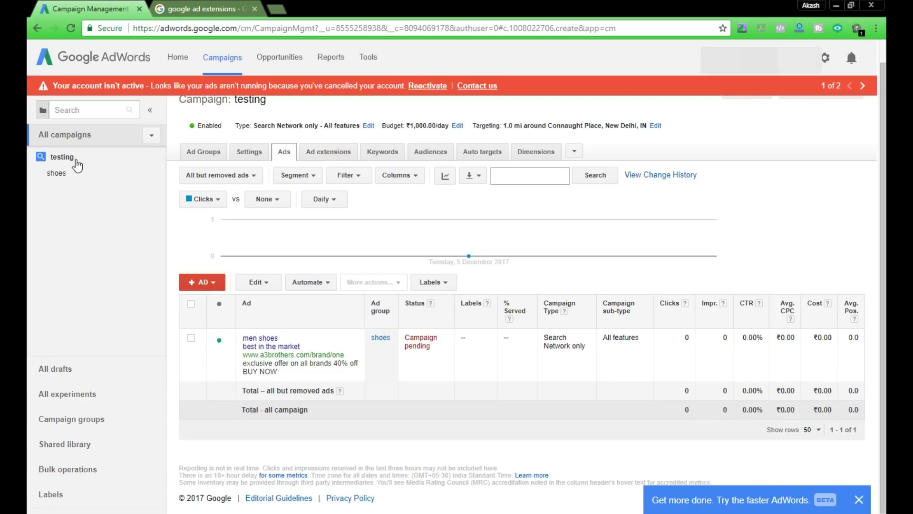
# Examine the new ad group form for the testing campaign, from the ad fields to the keywords, and discard it
pyautogui.click(199, 152)
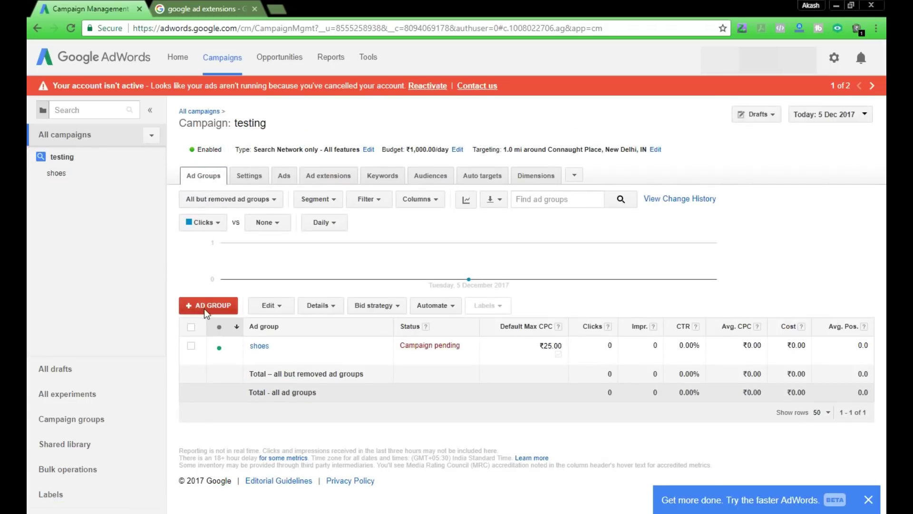
pyautogui.click(209, 309)
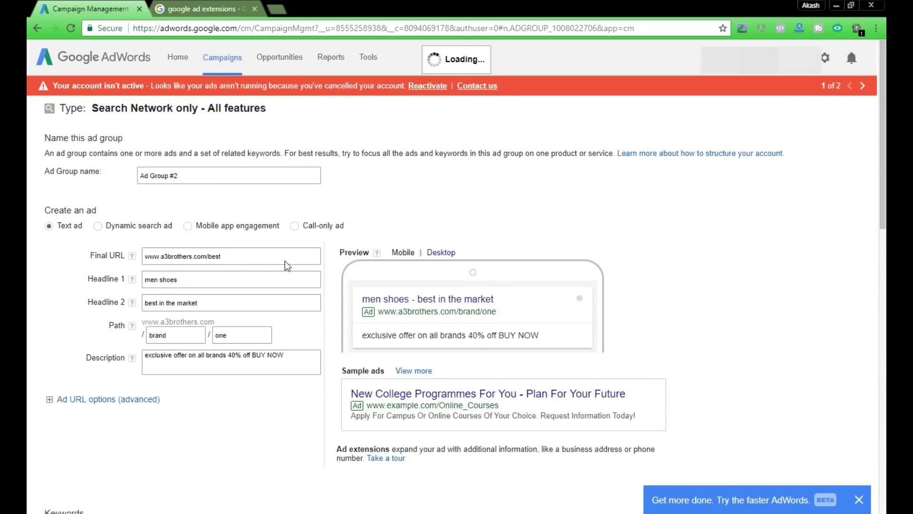
pyautogui.scroll(-4, 171, 209)
pyautogui.scroll(-10, 228, 267)
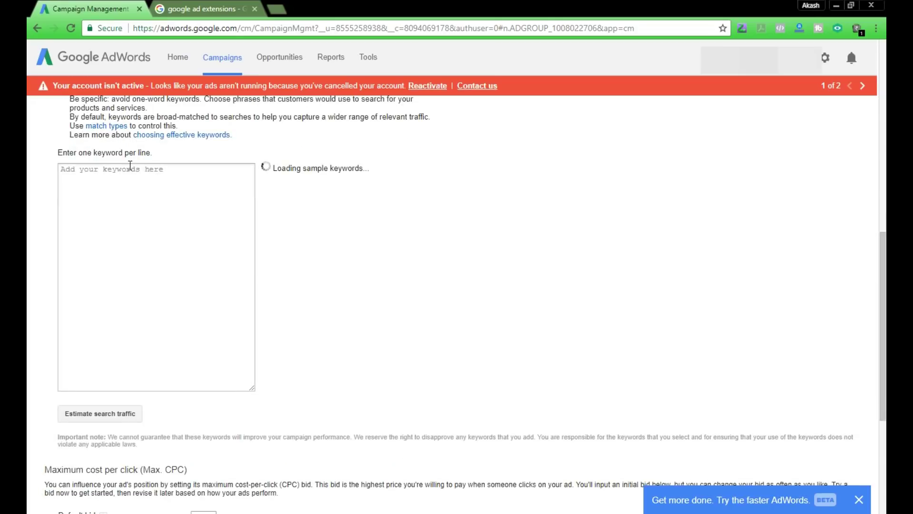
pyautogui.scroll(6, 201, 281)
pyautogui.scroll(9, 201, 280)
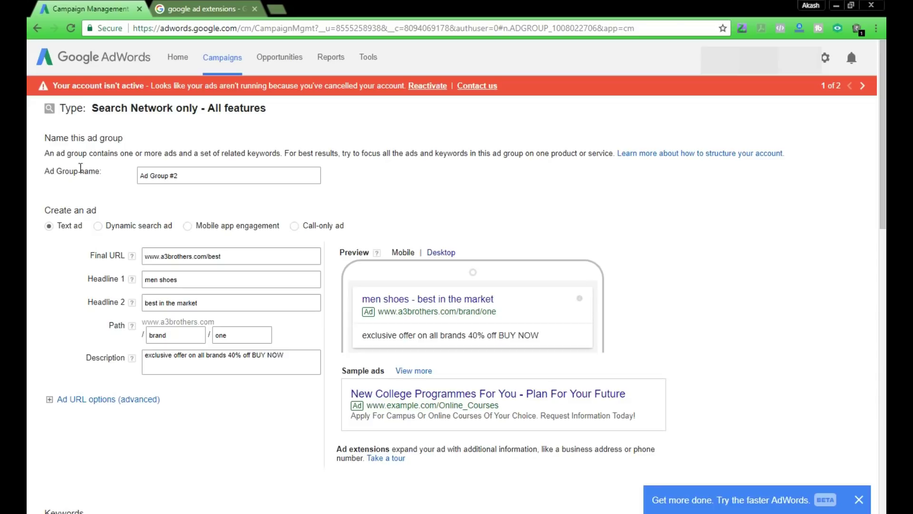
pyautogui.click(37, 29)
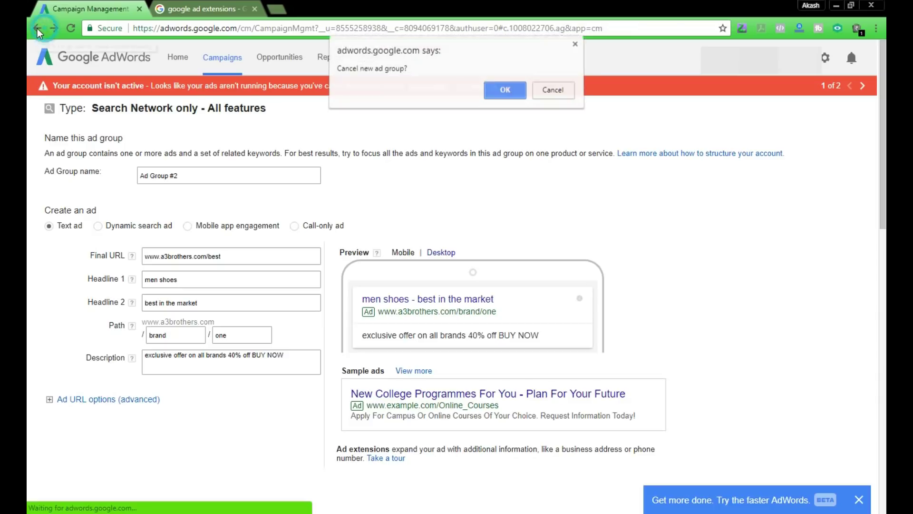
pyautogui.click(496, 88)
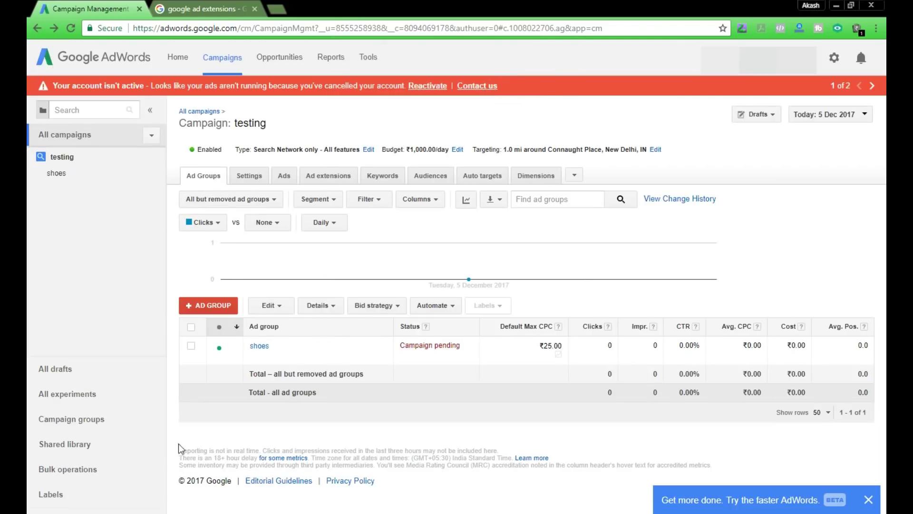
# Review the ad and the keyword list of the shoes ad group
pyautogui.click(57, 176)
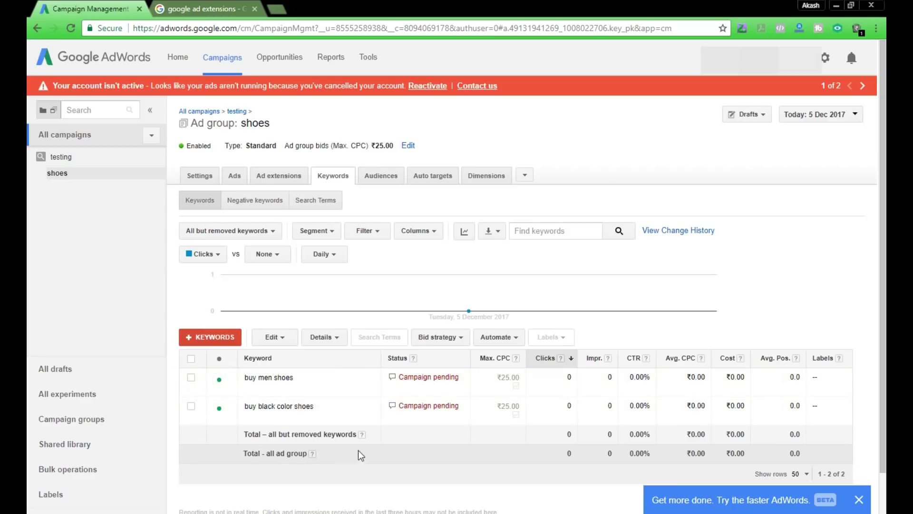
pyautogui.click(235, 177)
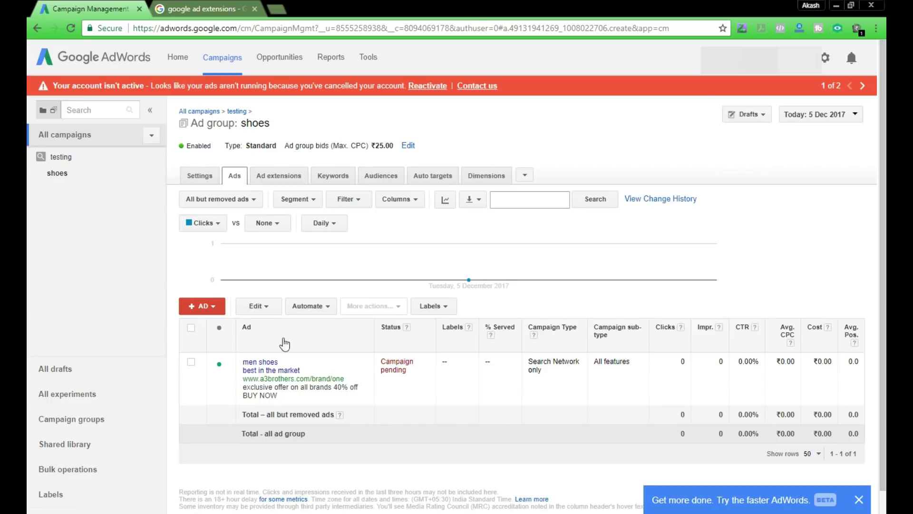
pyautogui.click(332, 177)
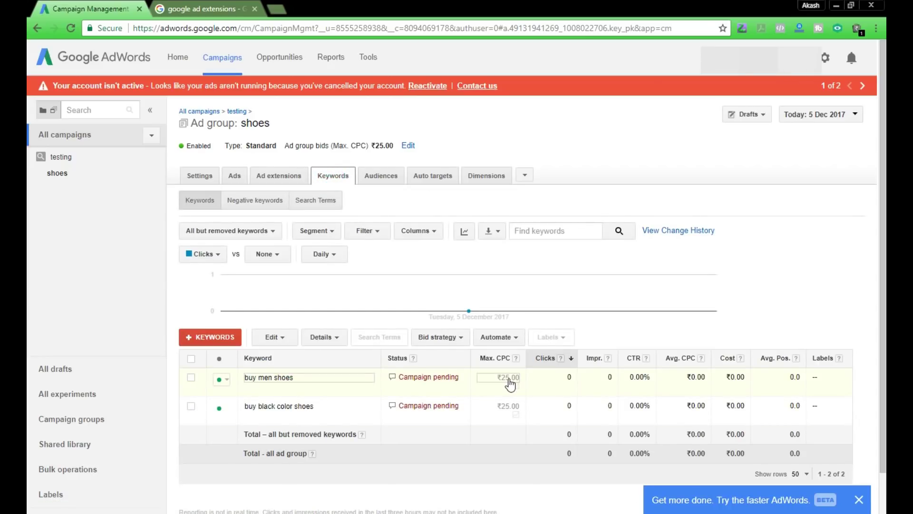
# Check the suggested first-page bids for "buy men shoes" and "buy black color shoes" without applying any
pyautogui.click(508, 379)
pyautogui.scroll(-1, 684, 452)
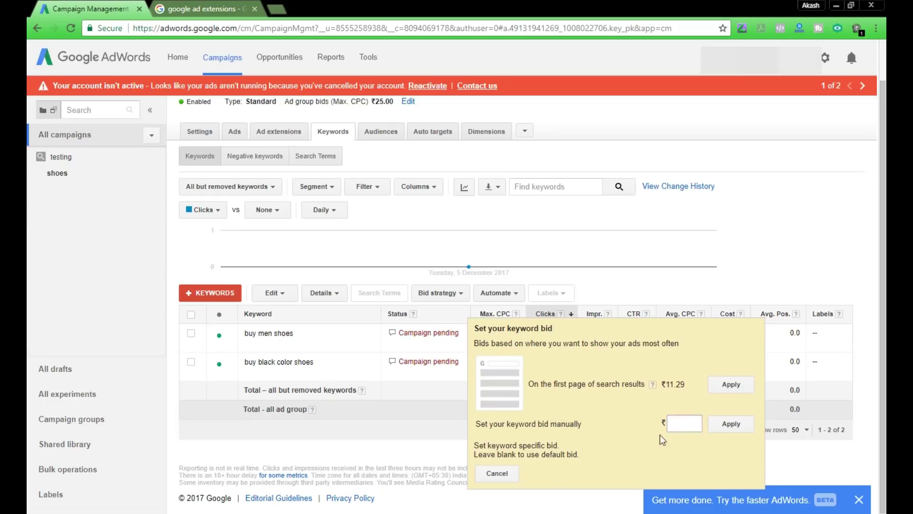
pyautogui.click(497, 473)
pyautogui.click(513, 364)
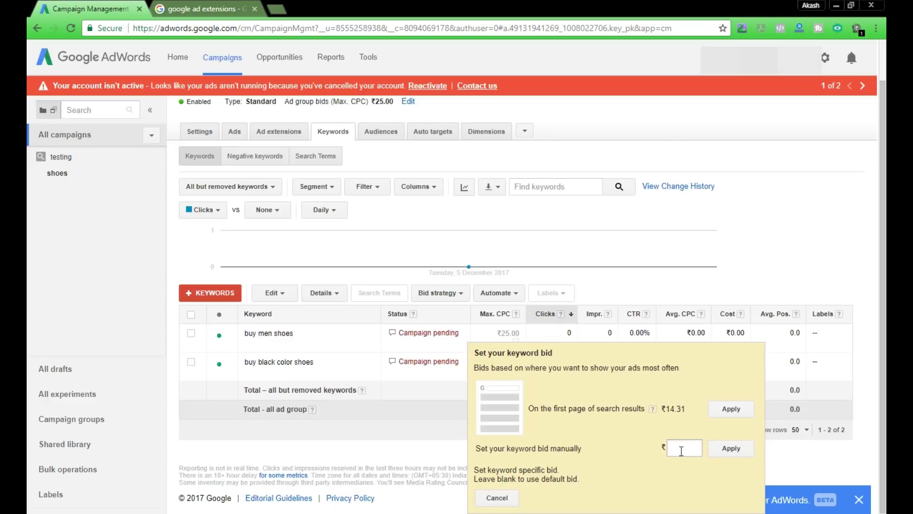
pyautogui.click(496, 498)
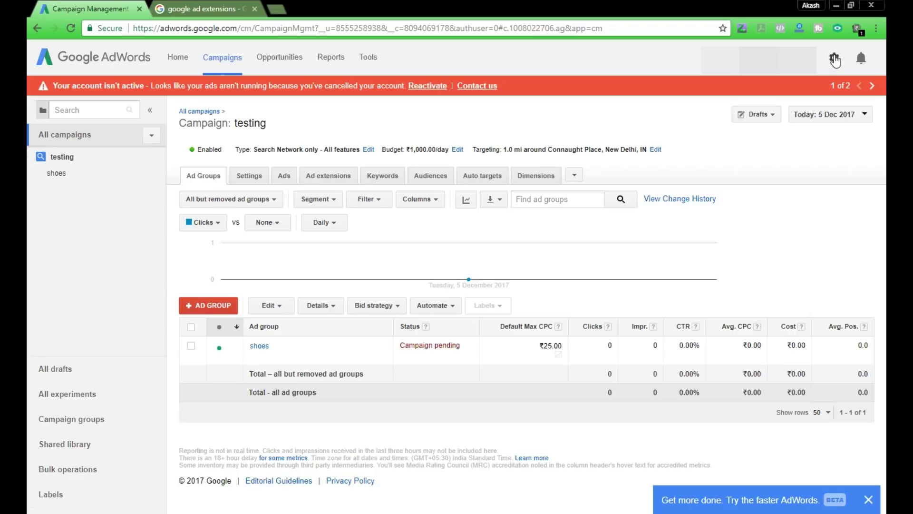
# Switch to the faster AdWords beta and go through its Overview and Opportunities pages to the campaign list
pyautogui.click(834, 58)
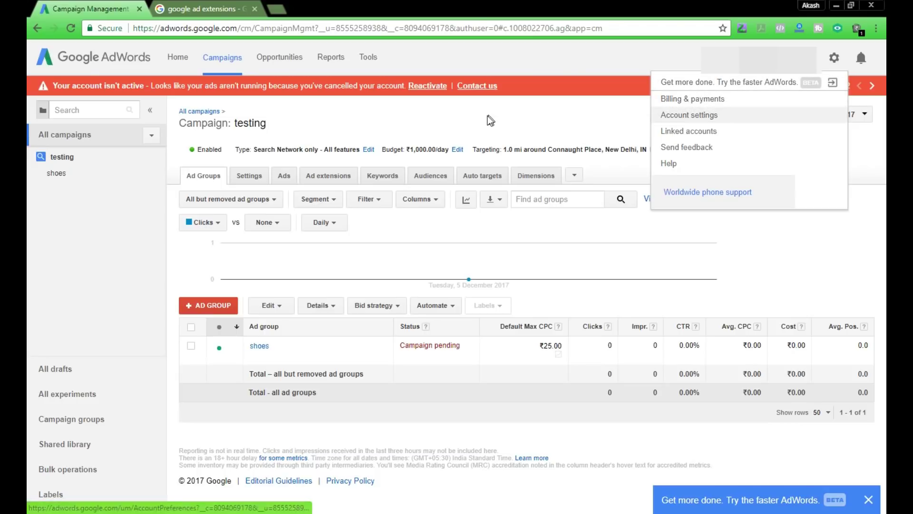
pyautogui.click(487, 117)
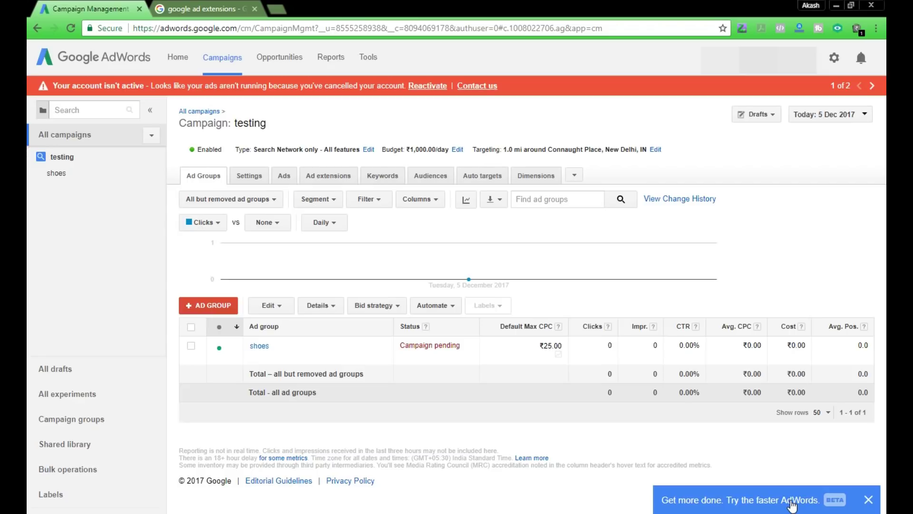
pyautogui.click(792, 504)
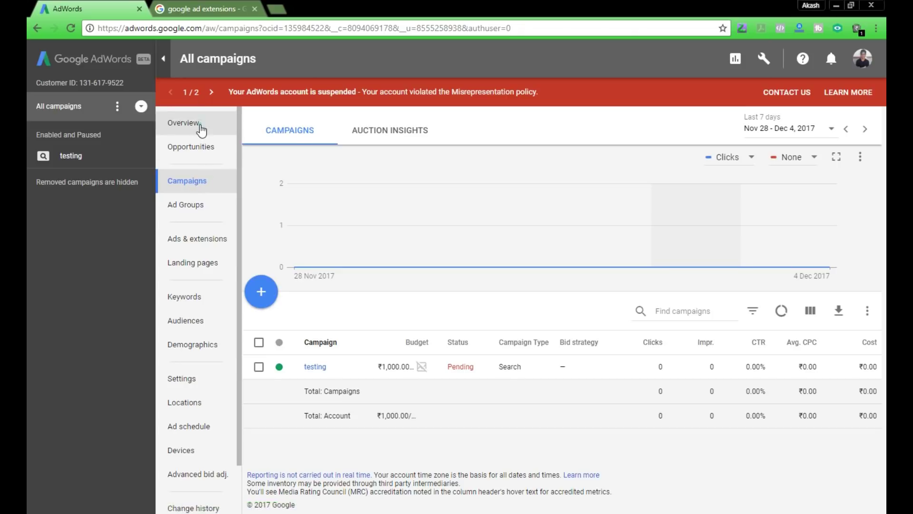
pyautogui.click(196, 125)
pyautogui.click(193, 151)
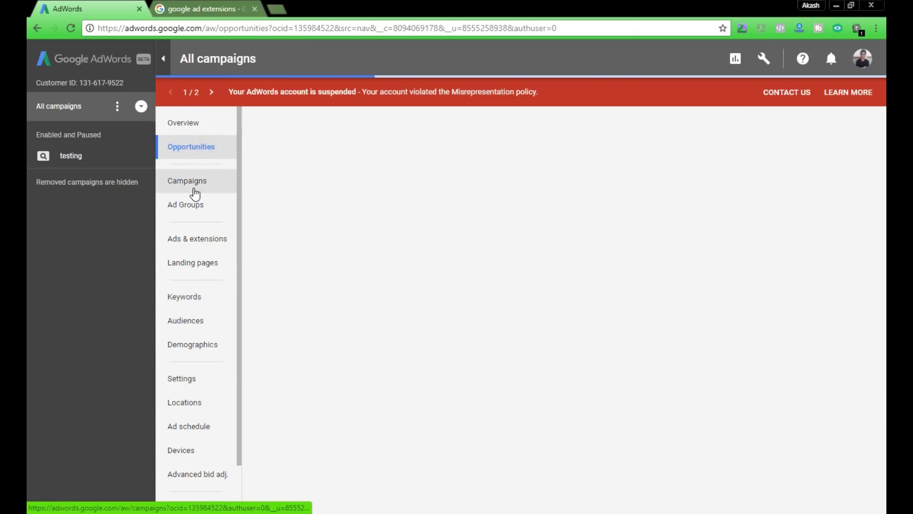
pyautogui.click(191, 183)
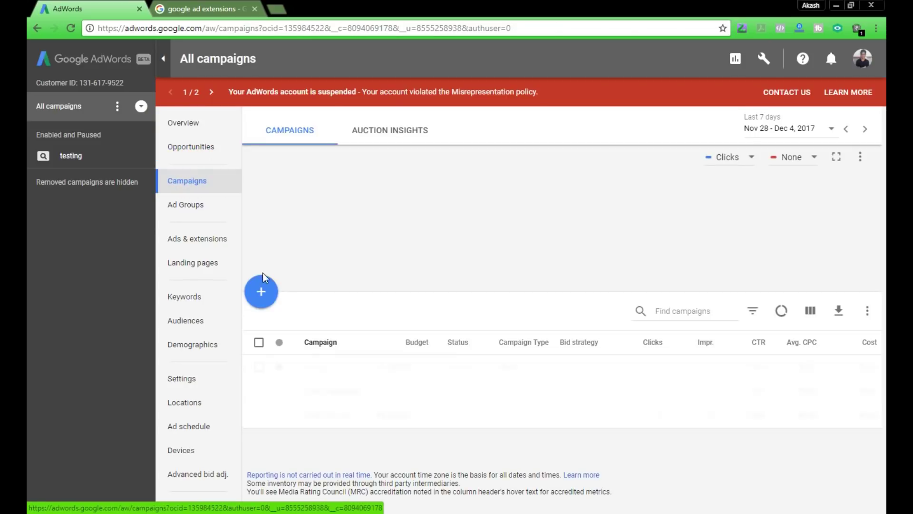
# Start a new Search Network campaign and choose to create it without a goal
pyautogui.click(267, 294)
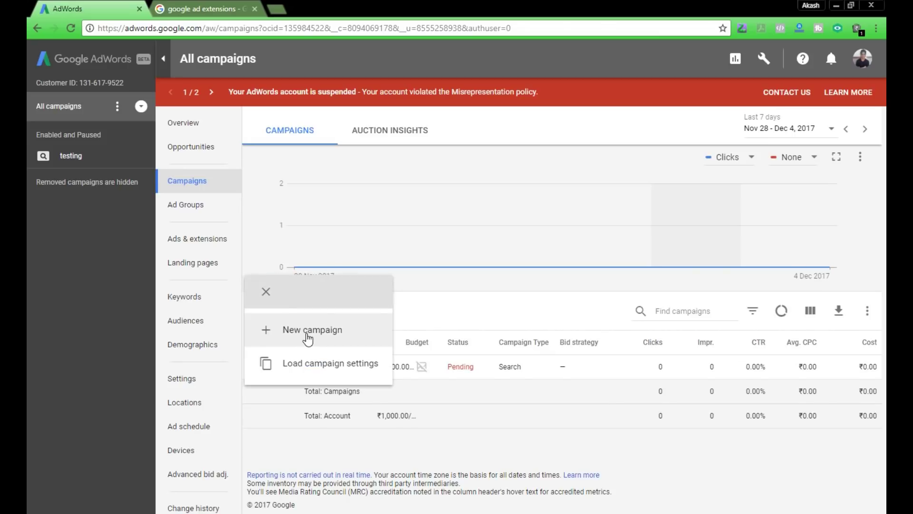
pyautogui.click(307, 331)
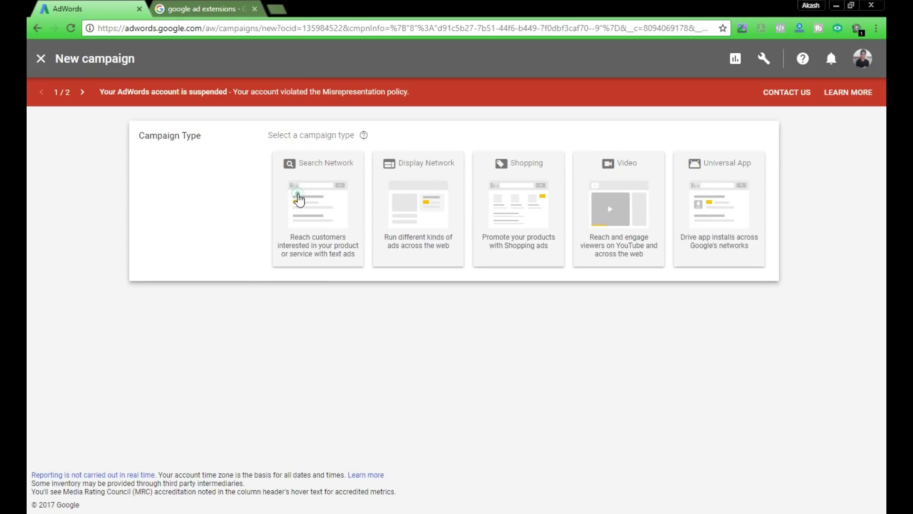
pyautogui.click(298, 200)
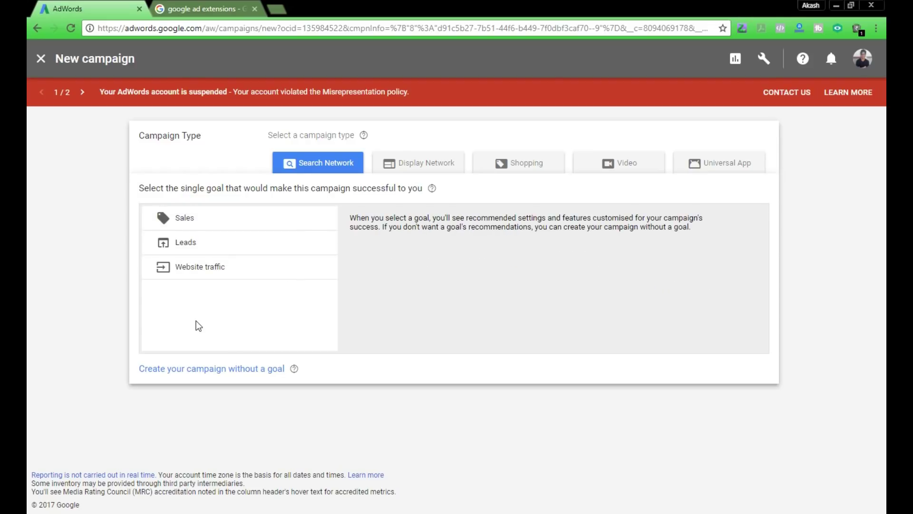
pyautogui.click(233, 219)
pyautogui.click(303, 256)
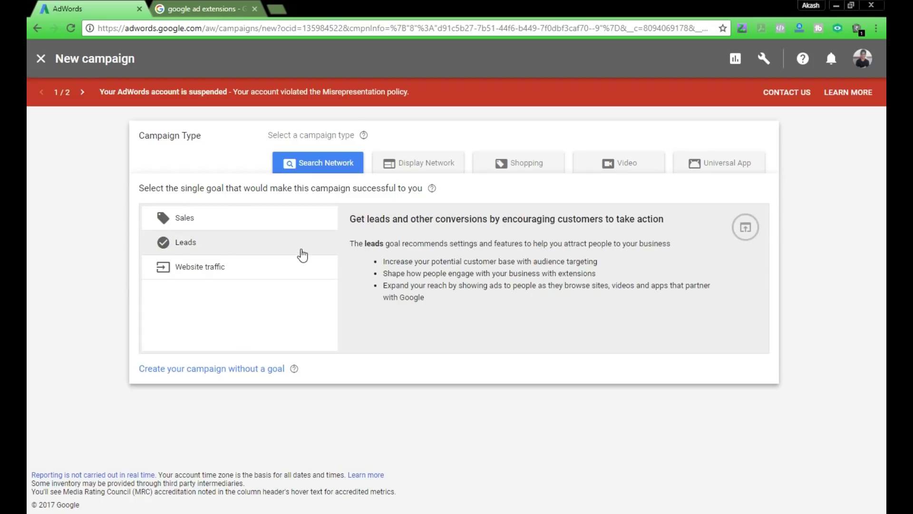
pyautogui.click(198, 370)
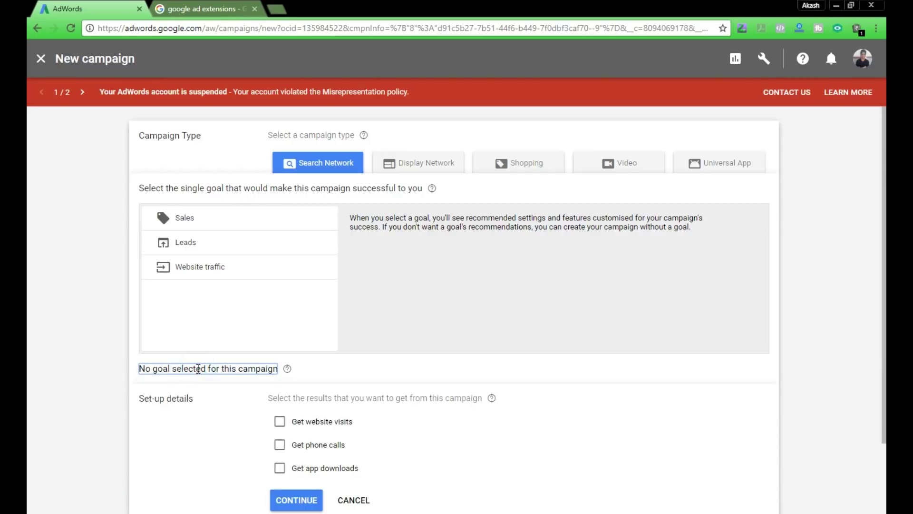
pyautogui.scroll(-2, 198, 362)
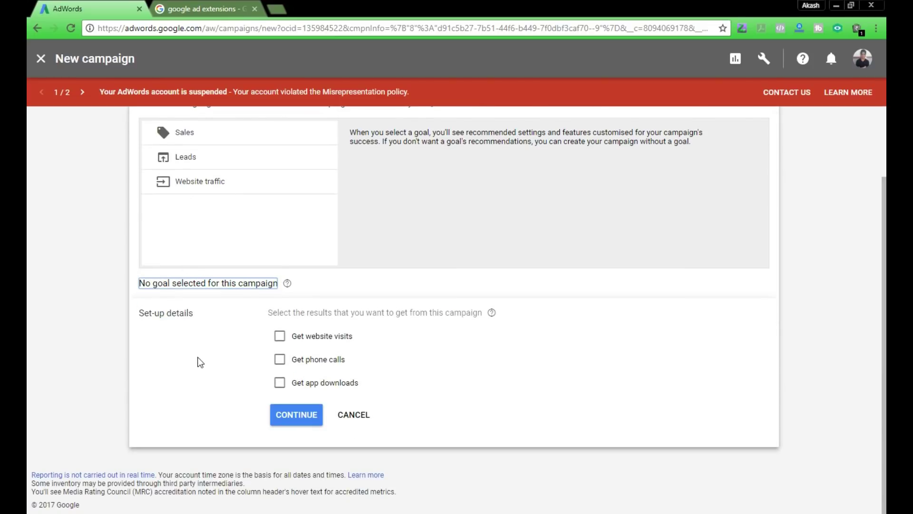
pyautogui.click(280, 337)
pyautogui.scroll(-2, 199, 355)
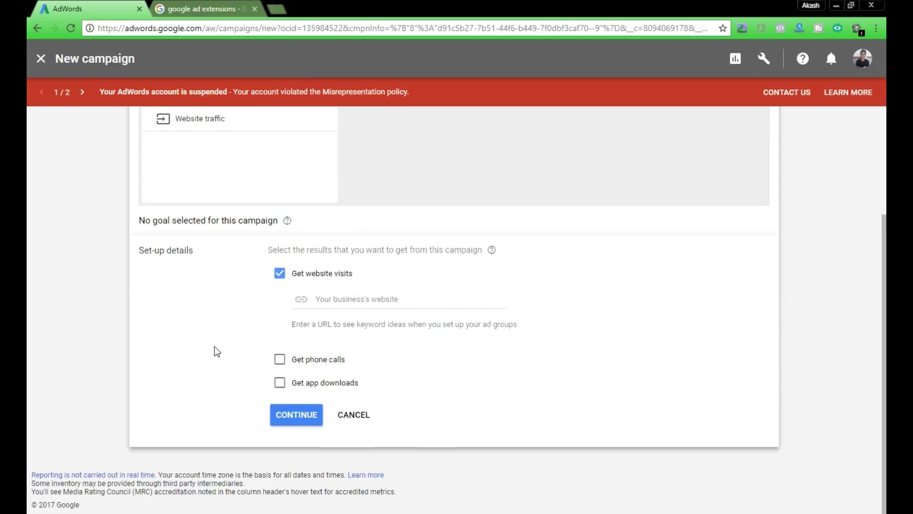
pyautogui.click(371, 298)
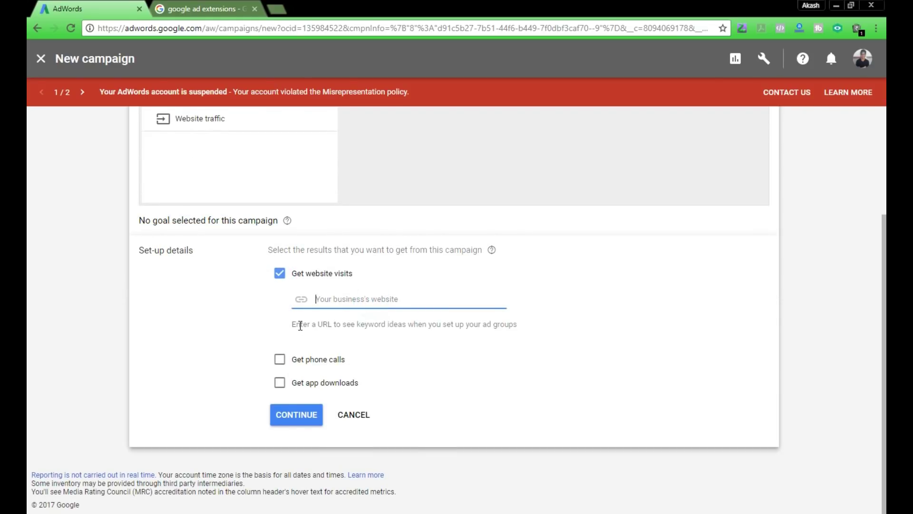
pyautogui.write('www.')
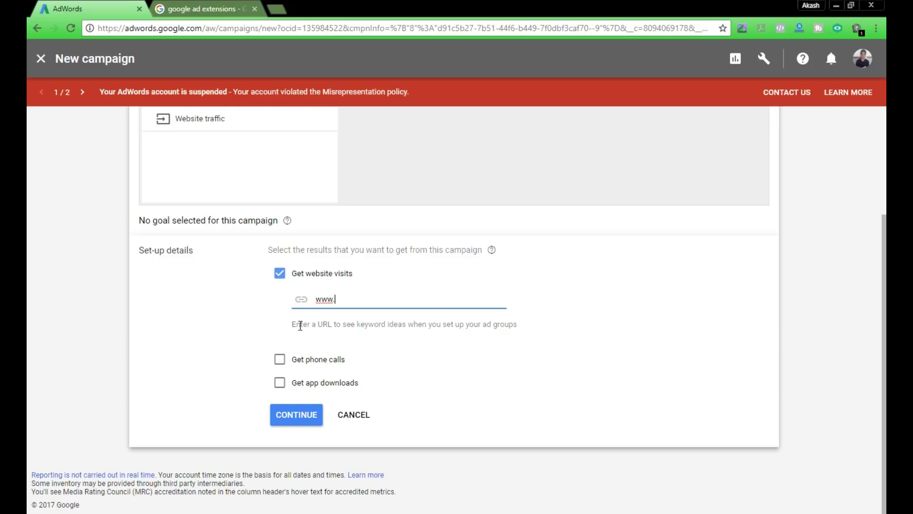
pyautogui.write('a3brothers.com')
pyautogui.click(297, 413)
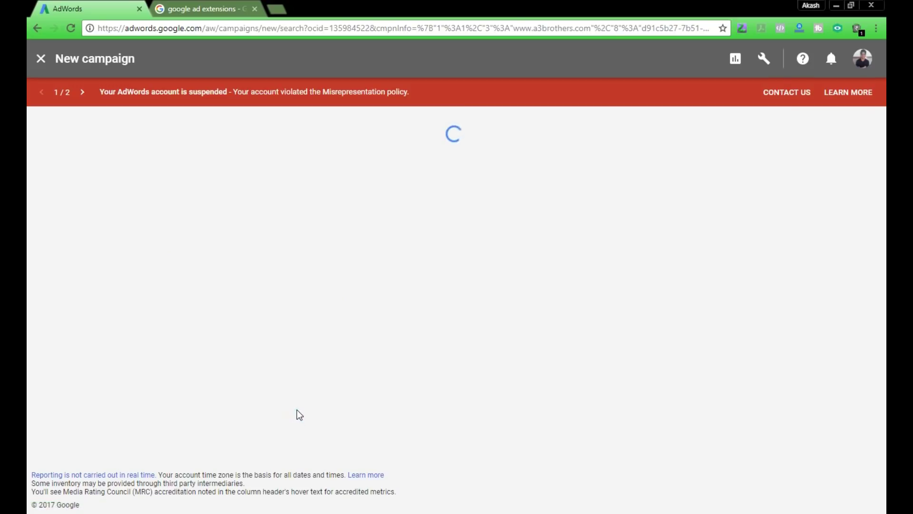
# Name the new Search Network campaign "testing 2"
pyautogui.click(318, 238)
pyautogui.write('testing 2')
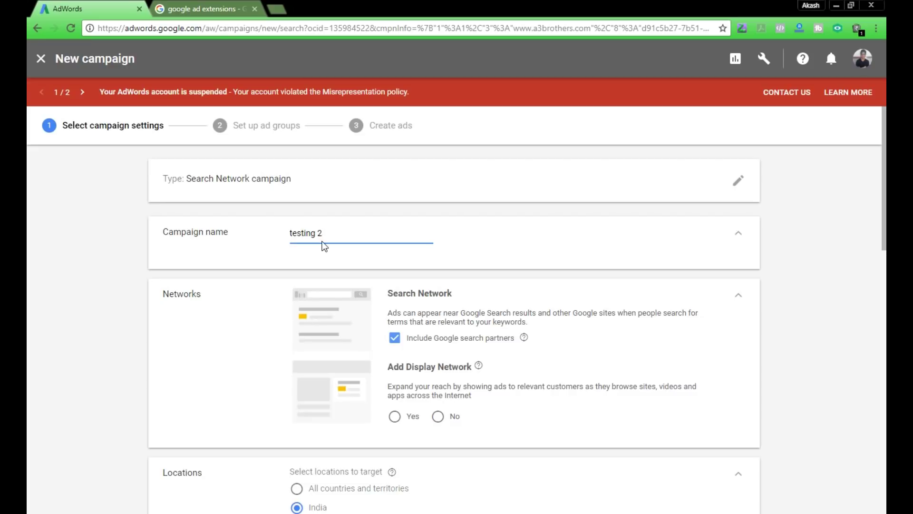
pyautogui.scroll(-3, 324, 242)
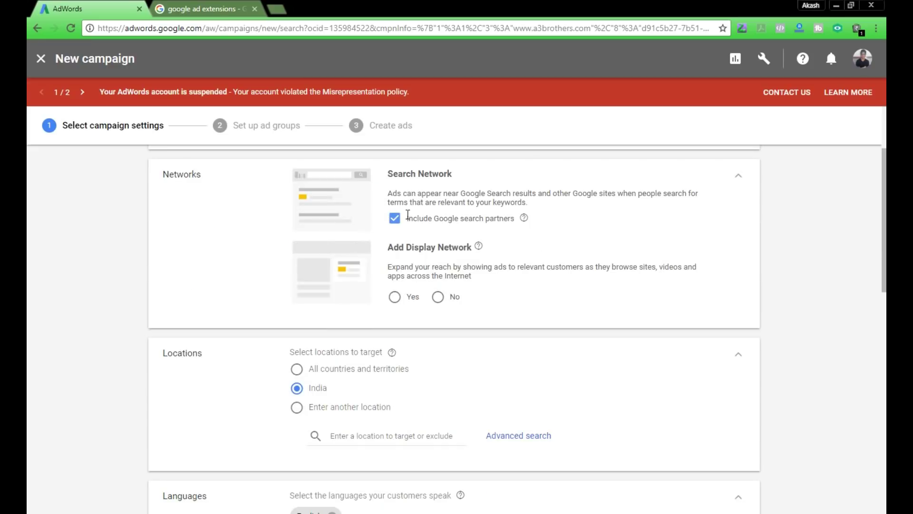
# Look over the location and language targeting, and set the campaign's bid strategy to Manual CPC
pyautogui.scroll(-3, 248, 286)
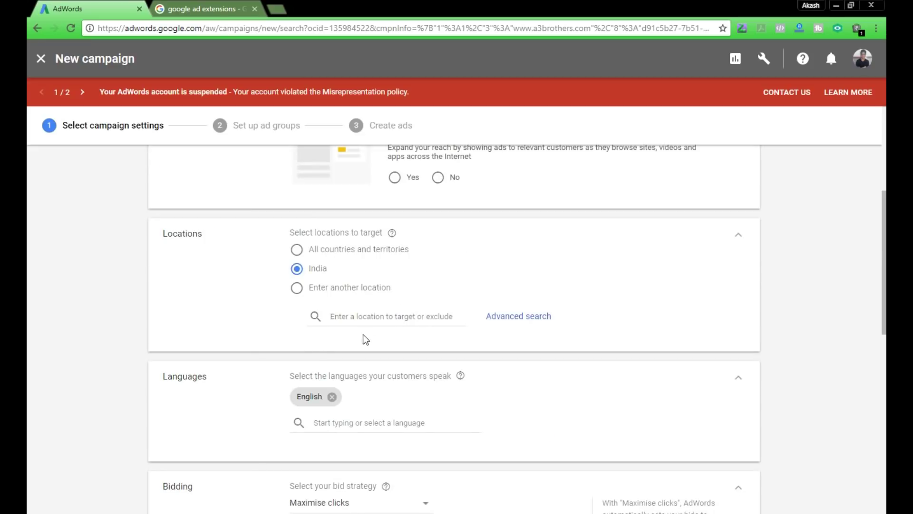
pyautogui.click(371, 317)
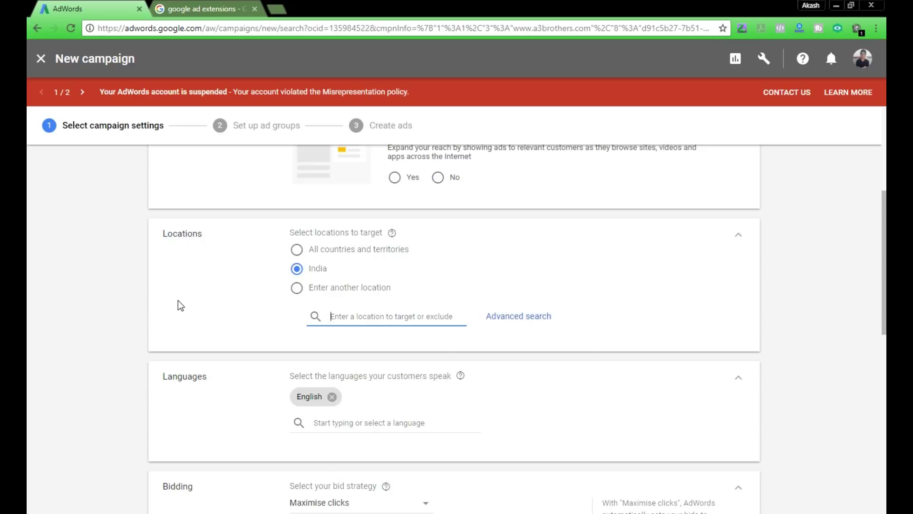
pyautogui.scroll(-3, 267, 288)
pyautogui.scroll(-3, 279, 291)
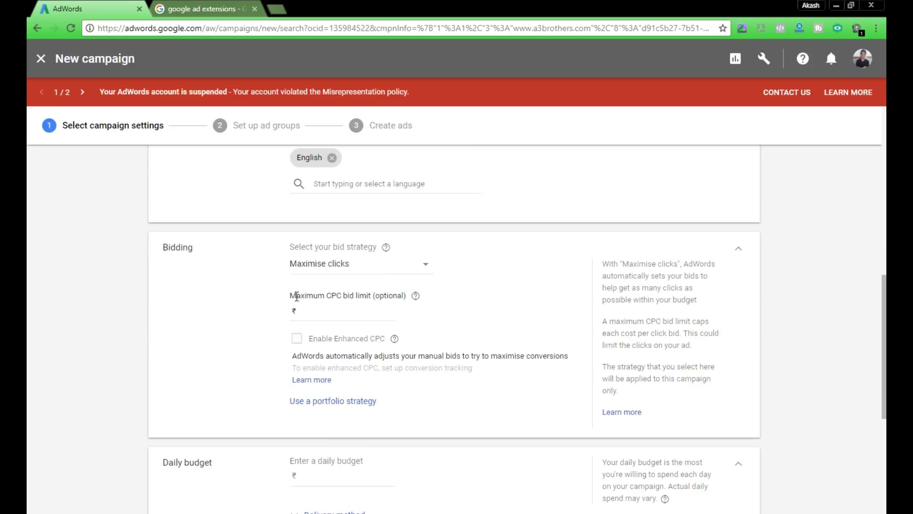
pyautogui.click(344, 266)
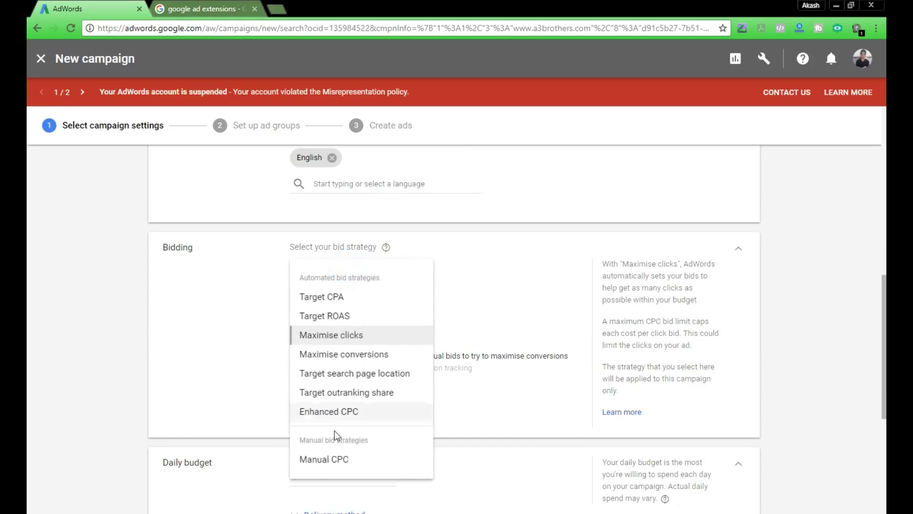
pyautogui.click(315, 460)
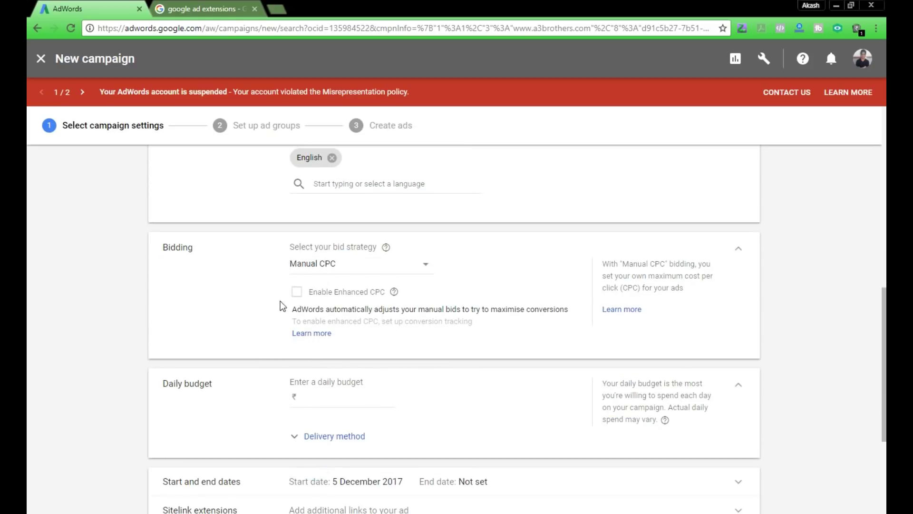
# Set the campaign's daily budget to ₹1000 and check the delivery method options
pyautogui.scroll(-4, 354, 363)
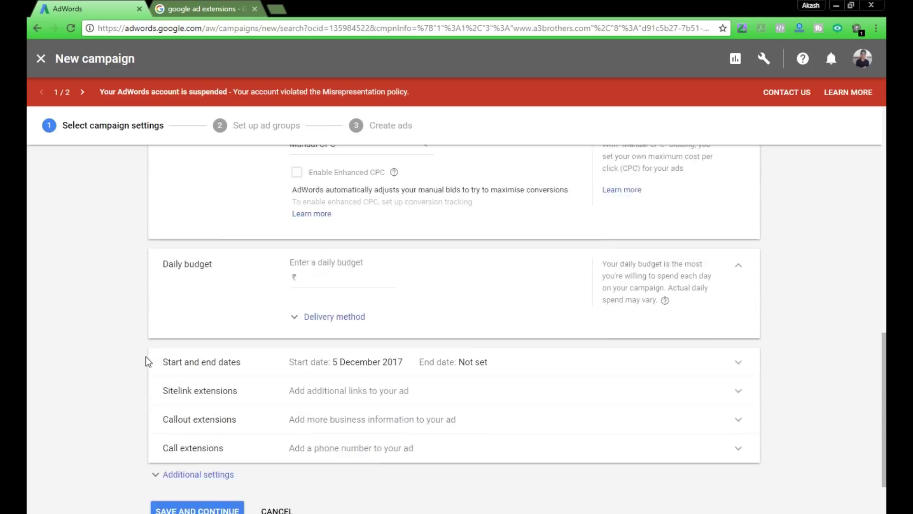
pyautogui.click(316, 216)
pyautogui.write('1000')
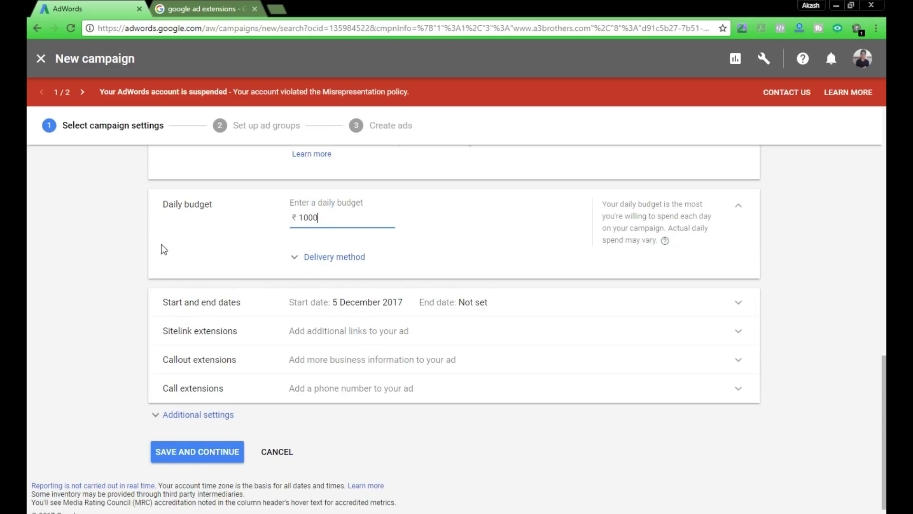
pyautogui.click(123, 249)
pyautogui.click(328, 265)
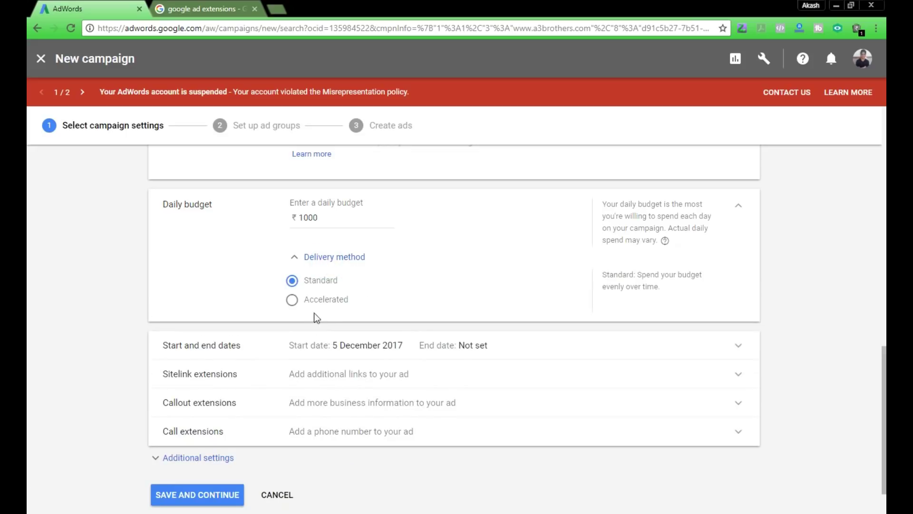
pyautogui.click(322, 260)
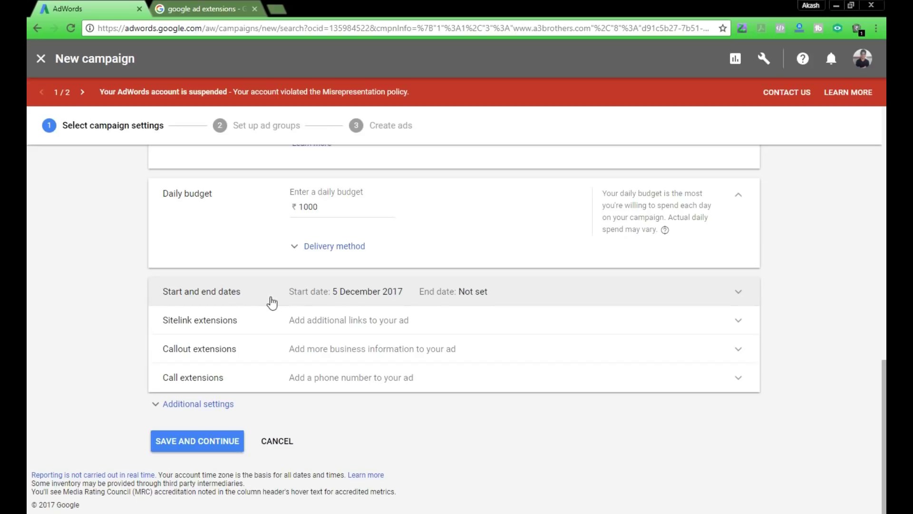
# Open the campaign's start and end dates and switch the end date from None to Select a date
pyautogui.click(352, 292)
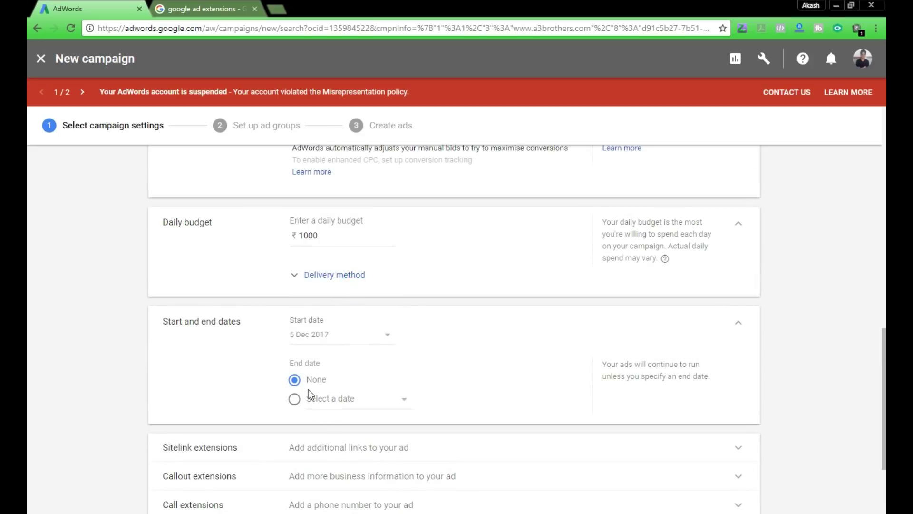
pyautogui.click(316, 342)
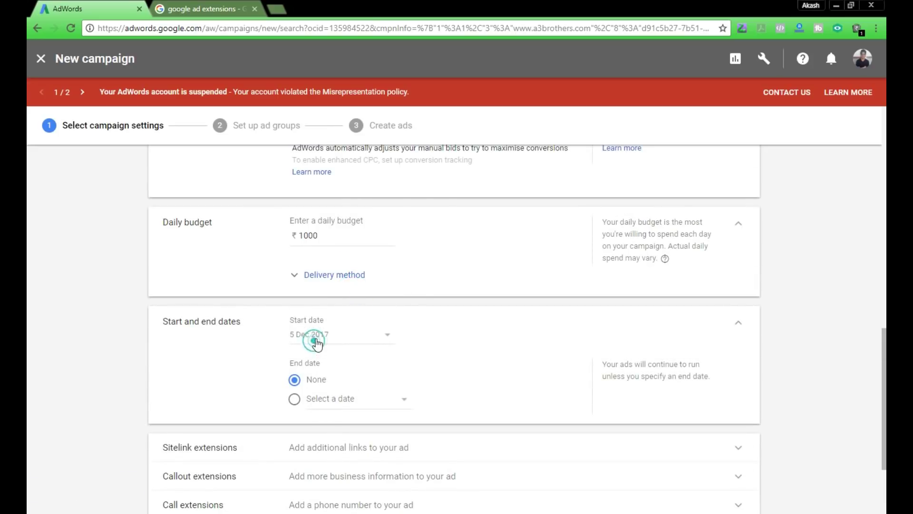
pyautogui.click(473, 310)
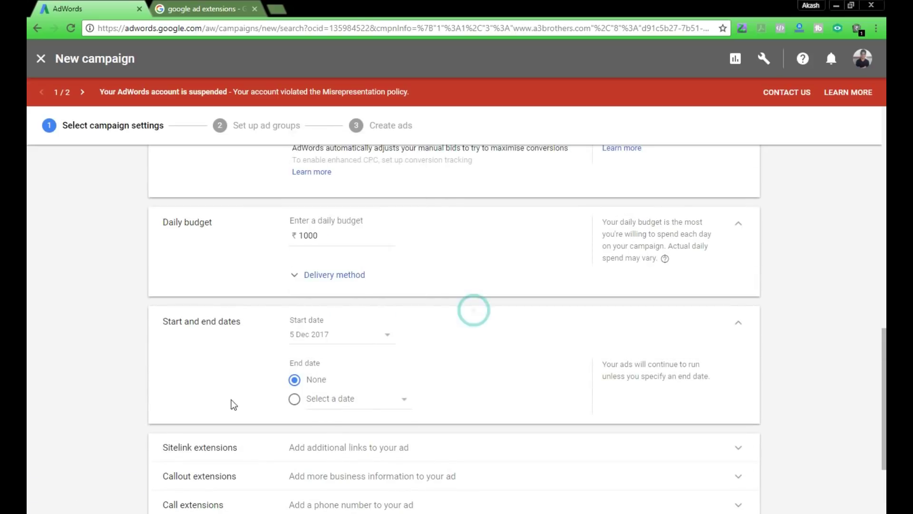
pyautogui.click(335, 402)
pyautogui.click(216, 361)
pyautogui.scroll(-3, 200, 357)
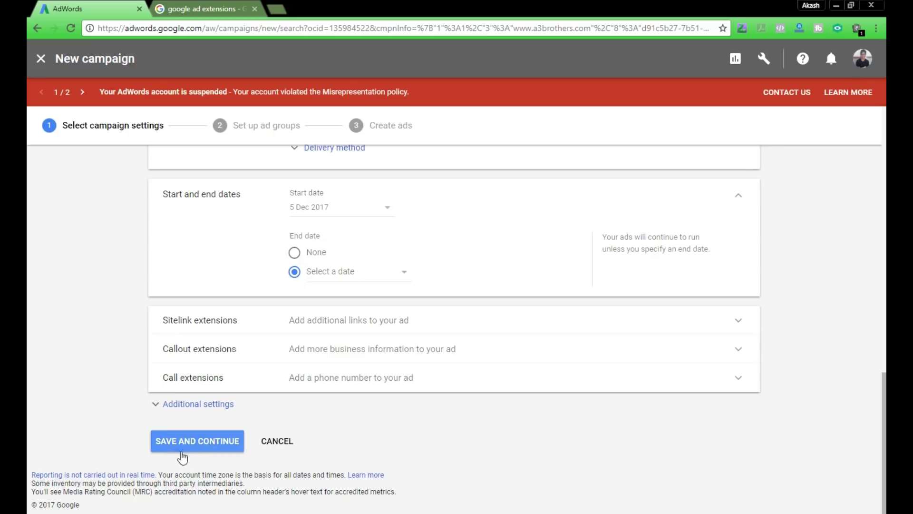
# Expand the additional campaign settings and review the extension, ad rotation, ad schedule, location and URL options
pyautogui.click(185, 408)
pyautogui.scroll(-5, 228, 403)
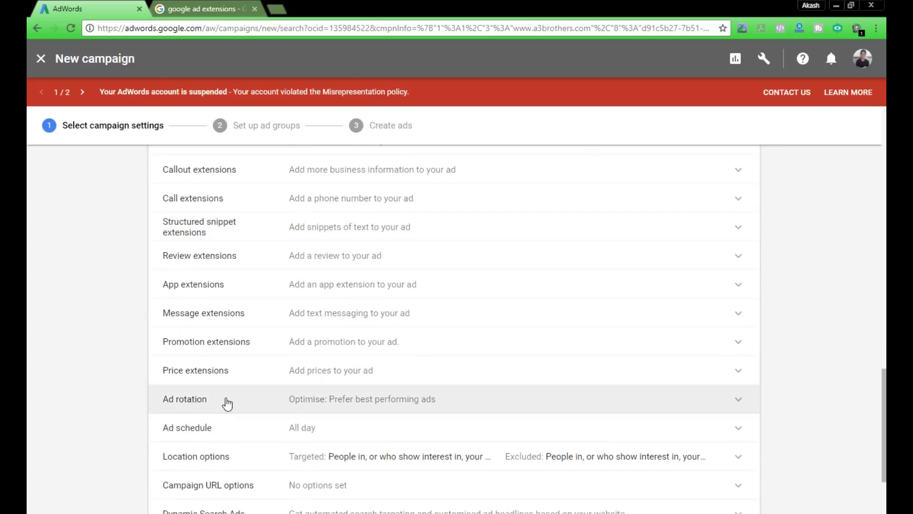
pyautogui.scroll(3, 242, 379)
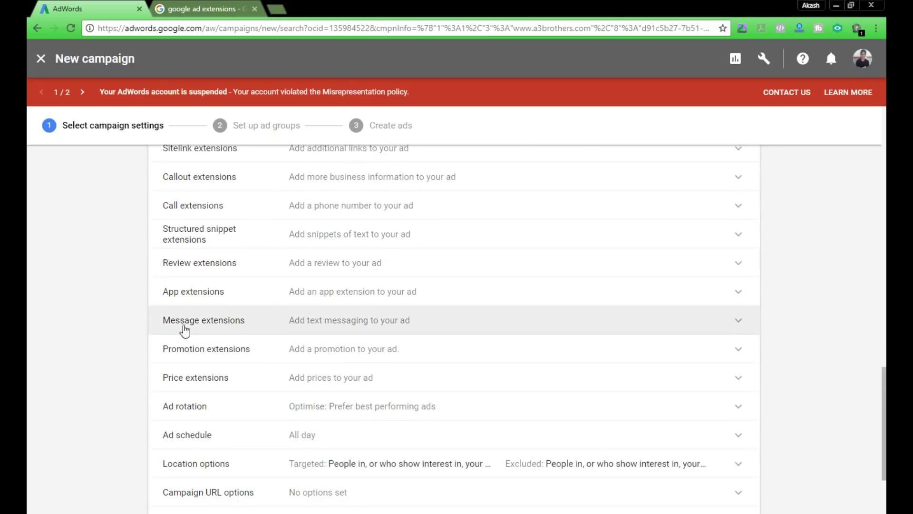
pyautogui.scroll(-3, 42, 300)
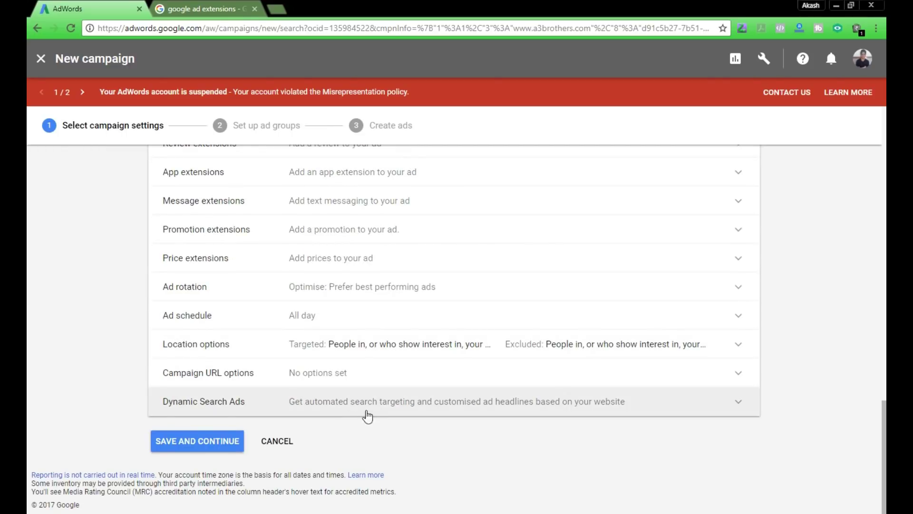
# Choose No for adding the Display Network, and save the campaign settings to continue to the ad group setup
pyautogui.click(196, 442)
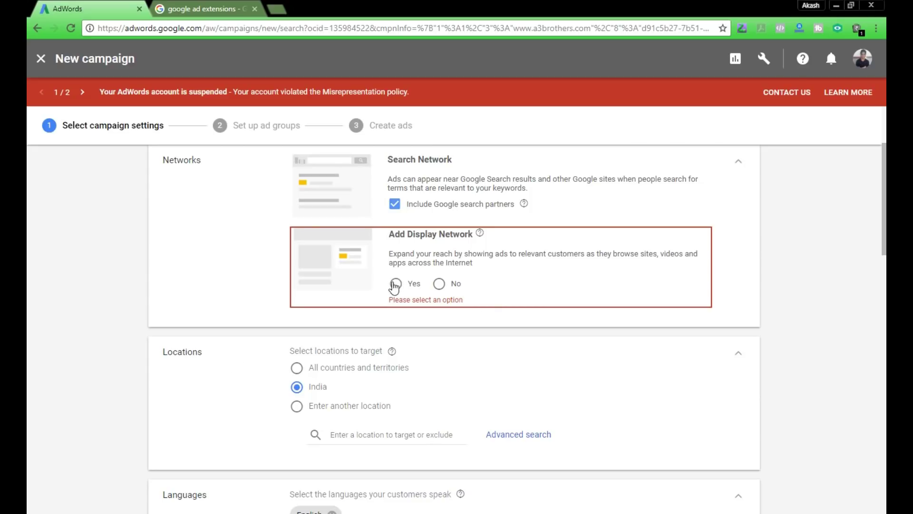
pyautogui.click(438, 284)
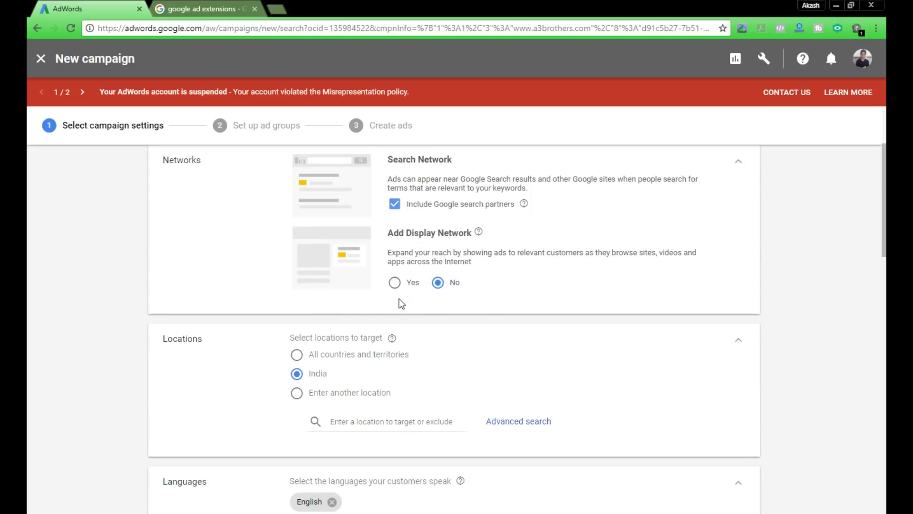
pyautogui.scroll(-3, 74, 267)
pyautogui.scroll(-10, 84, 267)
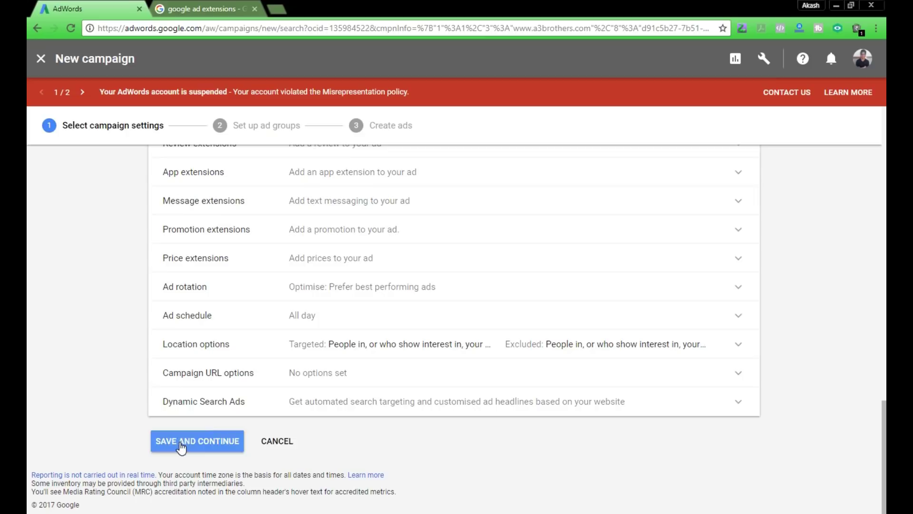
pyautogui.click(177, 435)
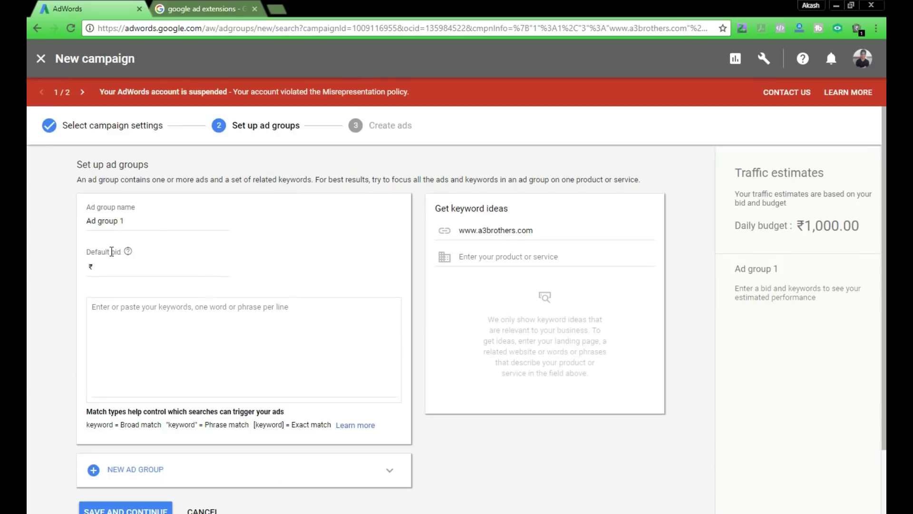
# Name the ad group "shoes 2" and set its default bid to ₹20
pyautogui.tripleClick(160, 219)
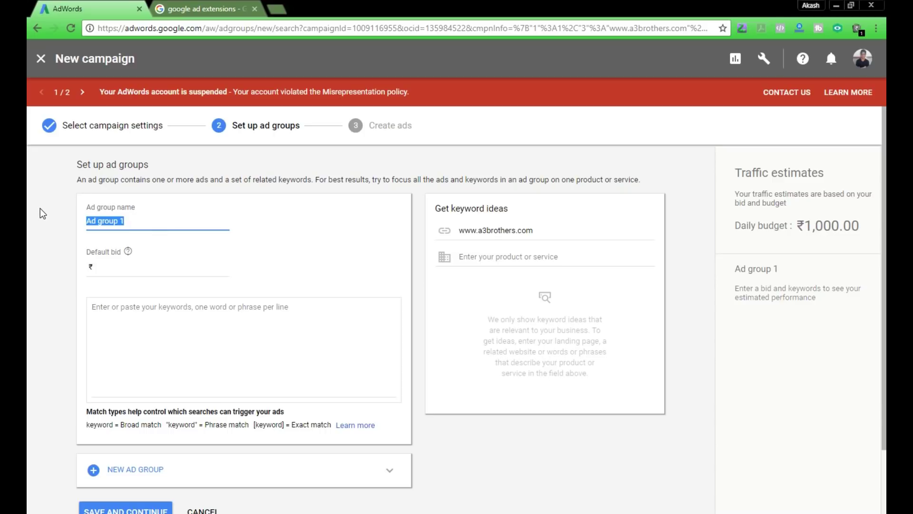
pyautogui.write('shoes 2')
pyautogui.click(127, 266)
pyautogui.click(37, 324)
# Add "buy shoes" as a broad match keyword in the shoes 2 ad group
pyautogui.click(138, 310)
pyautogui.write('but')
pyautogui.press('BackSpace')
pyautogui.write('y')
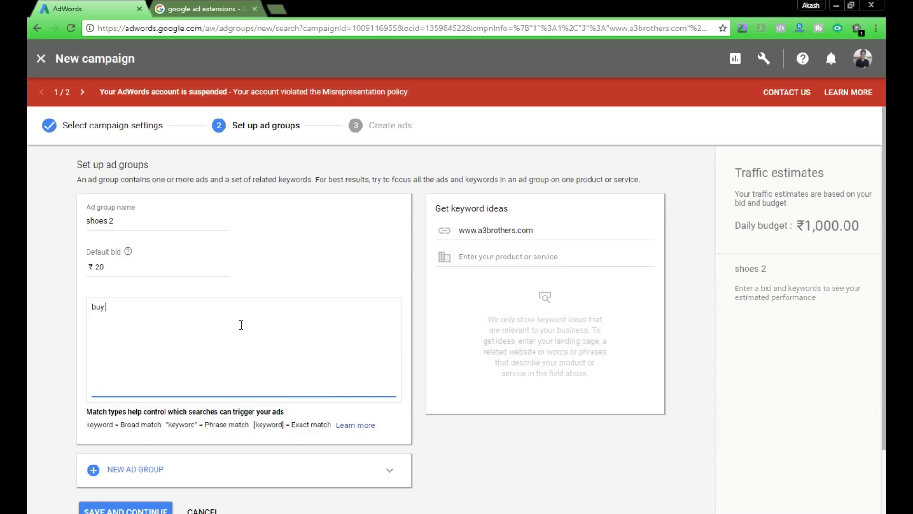
pyautogui.write(' shoes')
pyautogui.click(51, 327)
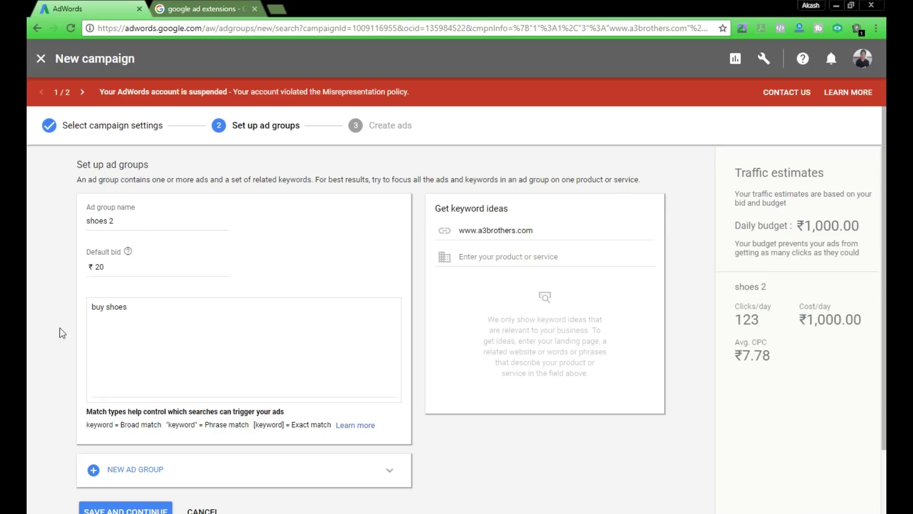
pyautogui.scroll(-2, 64, 325)
pyautogui.scroll(-1, 64, 326)
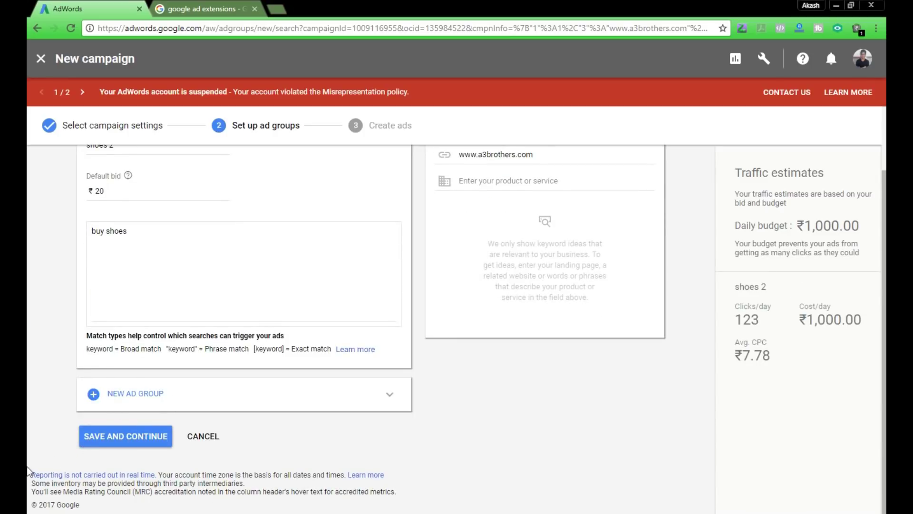
pyautogui.click(389, 399)
pyautogui.click(388, 399)
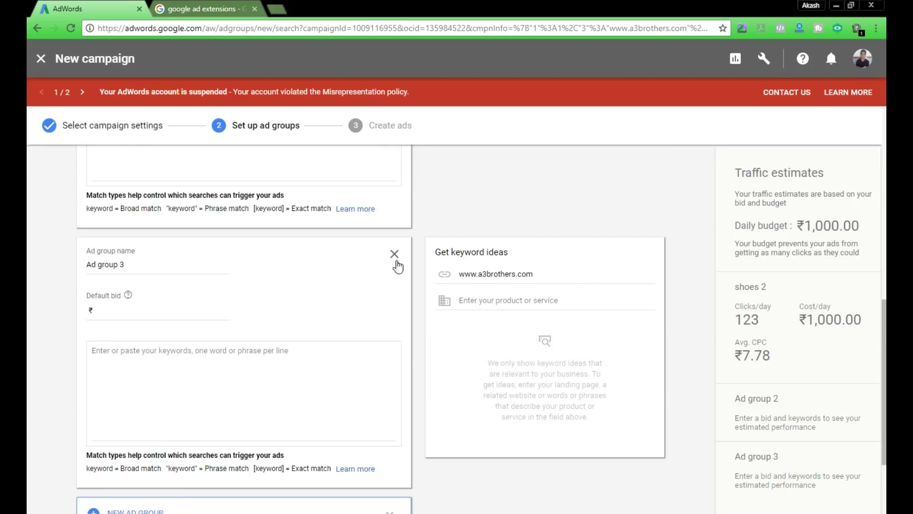
pyautogui.click(394, 254)
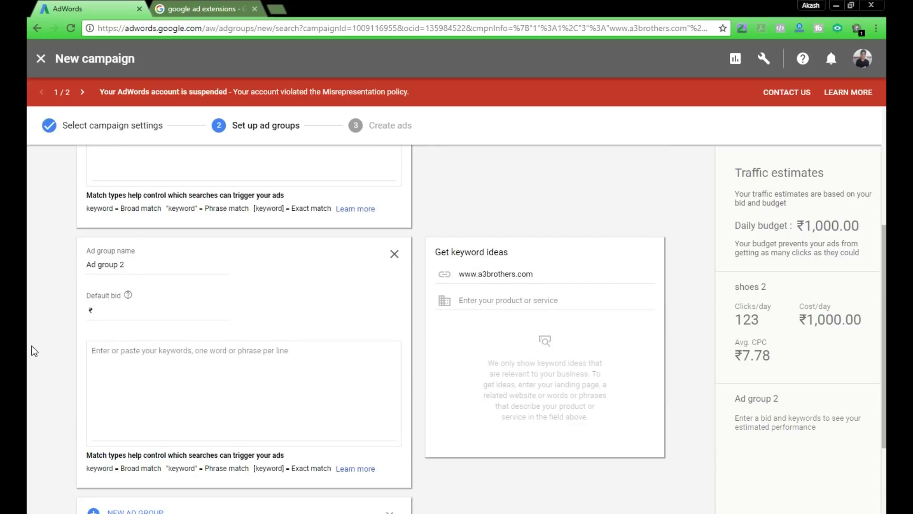
pyautogui.click(393, 254)
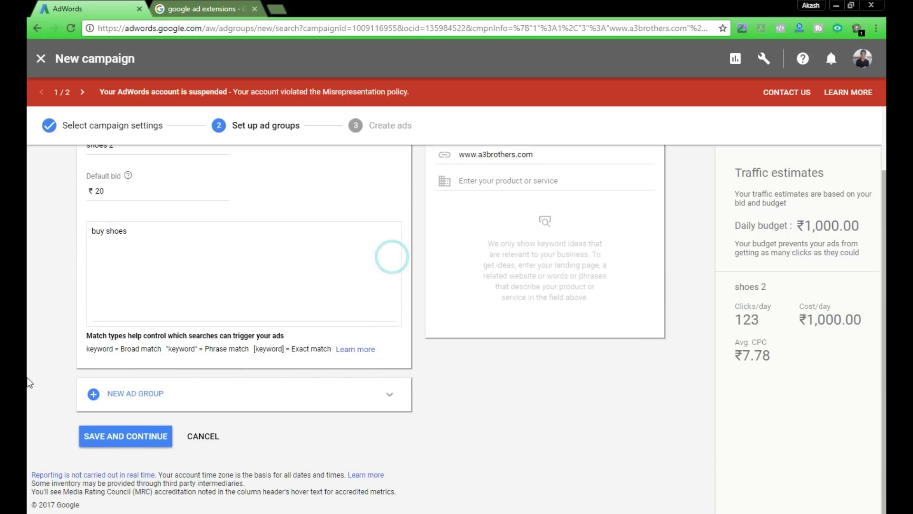
# Save the ad group setup and continue to creating ads
pyautogui.scroll(1, 56, 364)
pyautogui.scroll(-1, 59, 395)
pyautogui.click(143, 443)
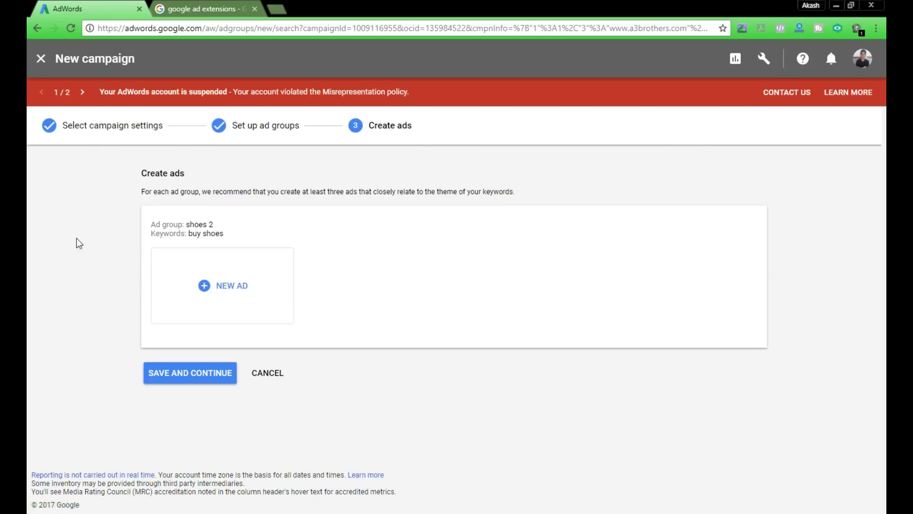
# Open a new text ad for the shoes 2 ad group and examine its URL, headline, display path and description fields
pyautogui.click(241, 291)
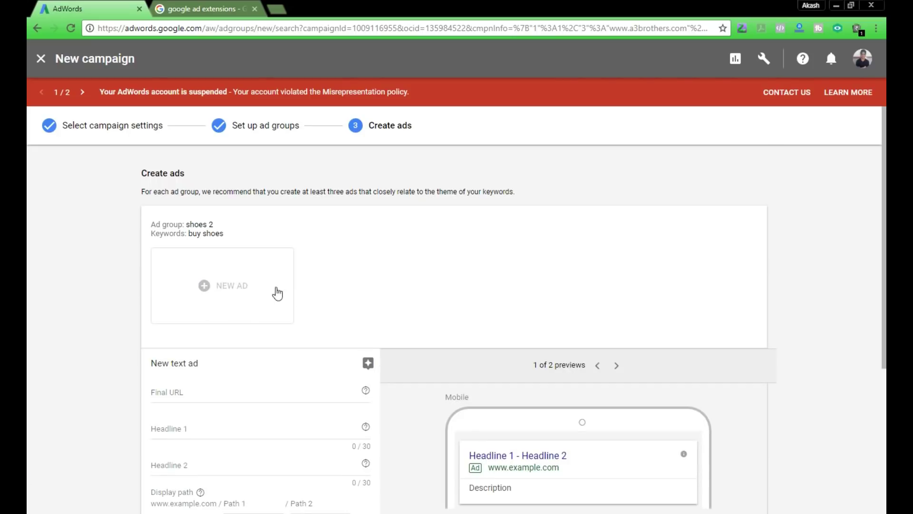
pyautogui.scroll(-3, 398, 267)
pyautogui.click(192, 214)
pyautogui.click(181, 247)
pyautogui.click(179, 280)
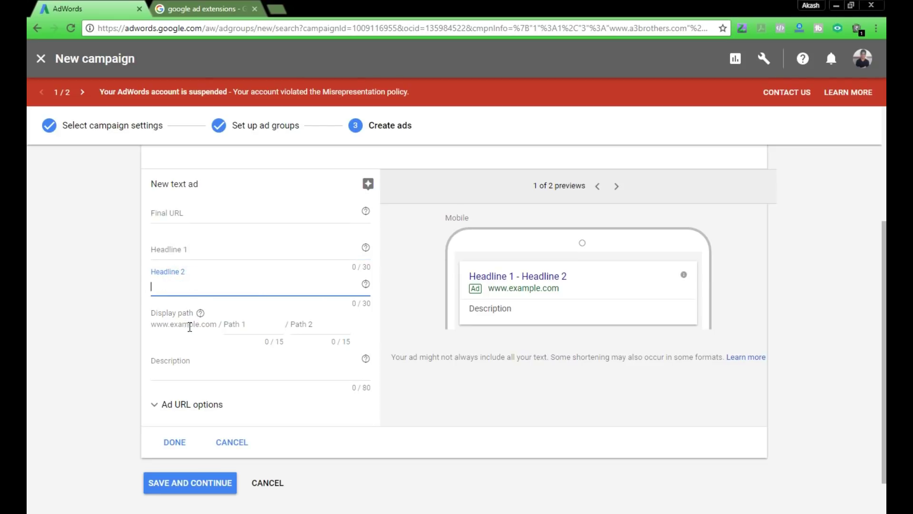
pyautogui.click(190, 357)
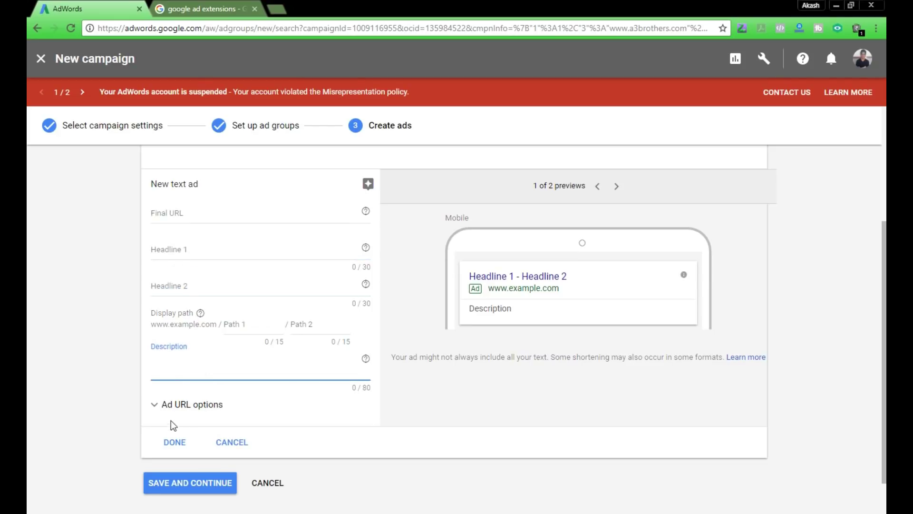
pyautogui.scroll(-1, 334, 421)
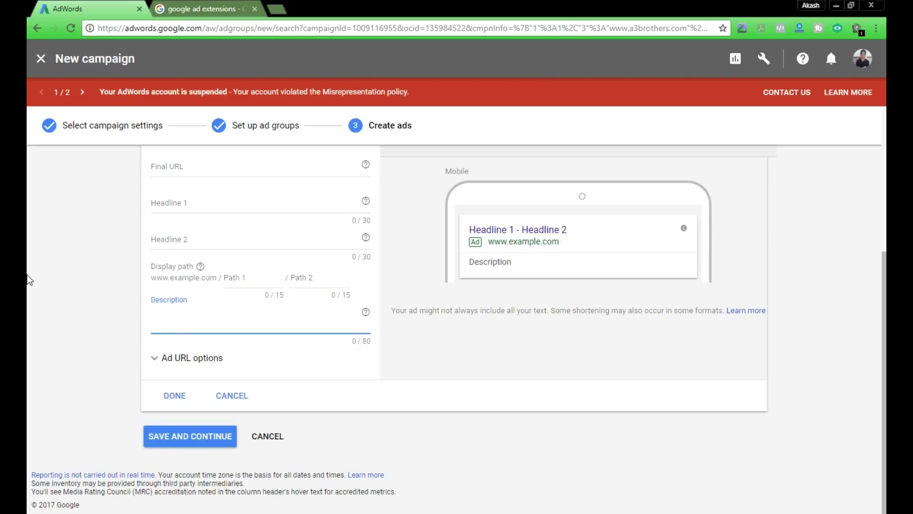
pyautogui.scroll(5, 36, 281)
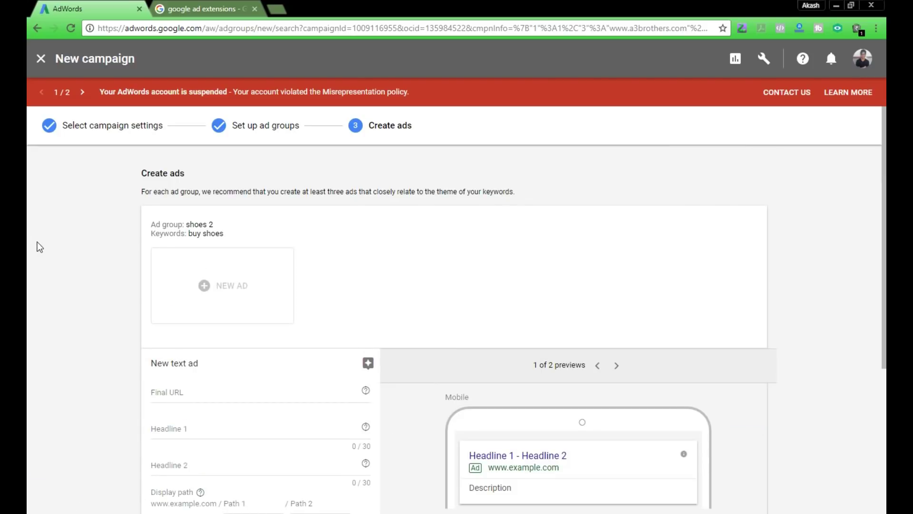
pyautogui.scroll(-3, 61, 209)
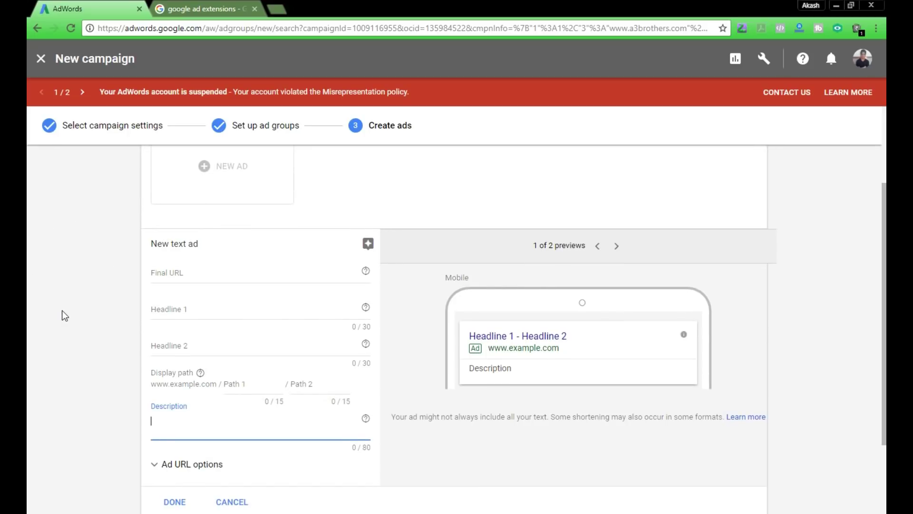
pyautogui.scroll(-3, 62, 310)
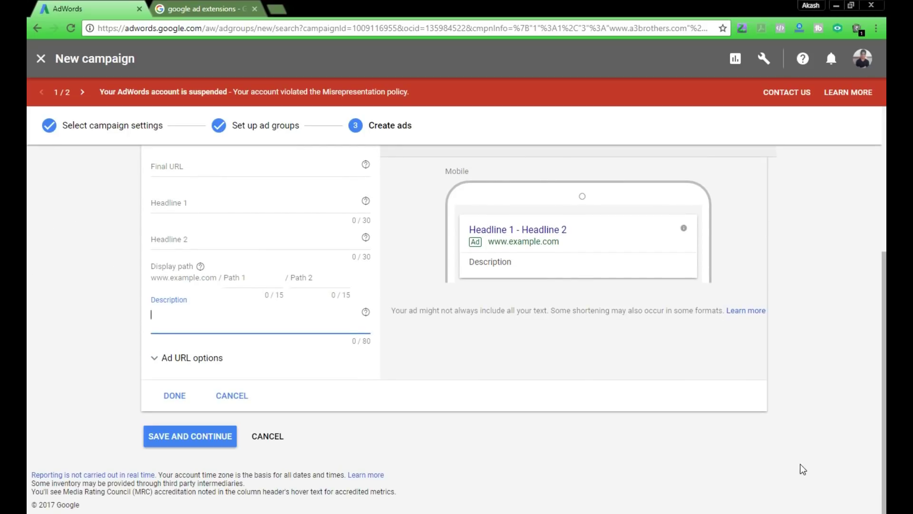